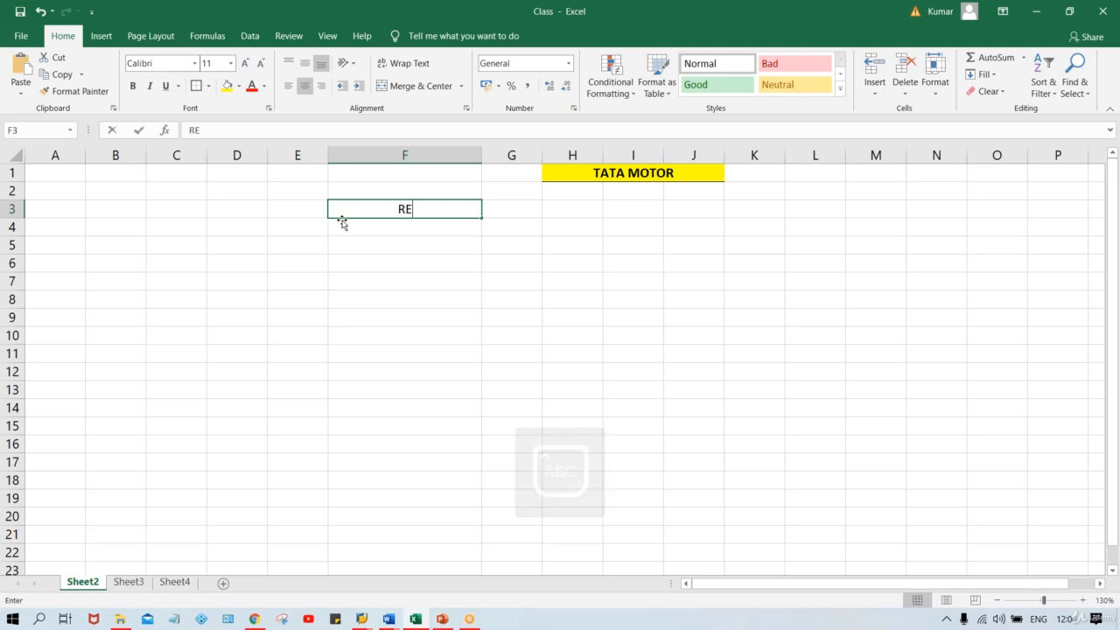
Enter RENT ACT DR. in cell F3 with the amount 500 beside it in G3.
{"action": "type", "text": "DR."}
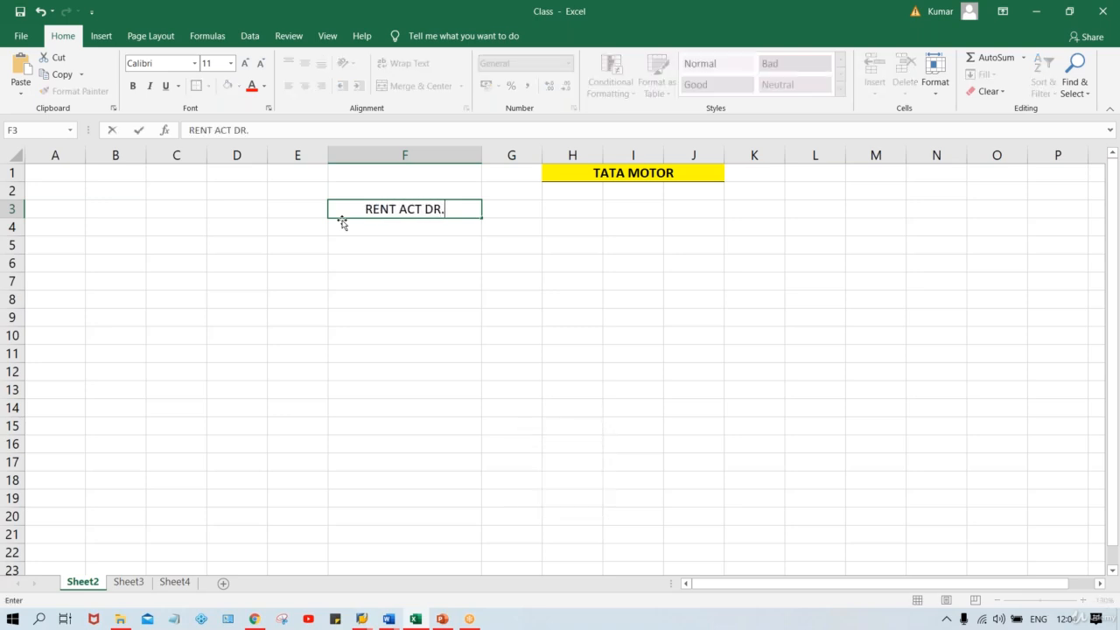
{"action": "key", "text": "Tab"}
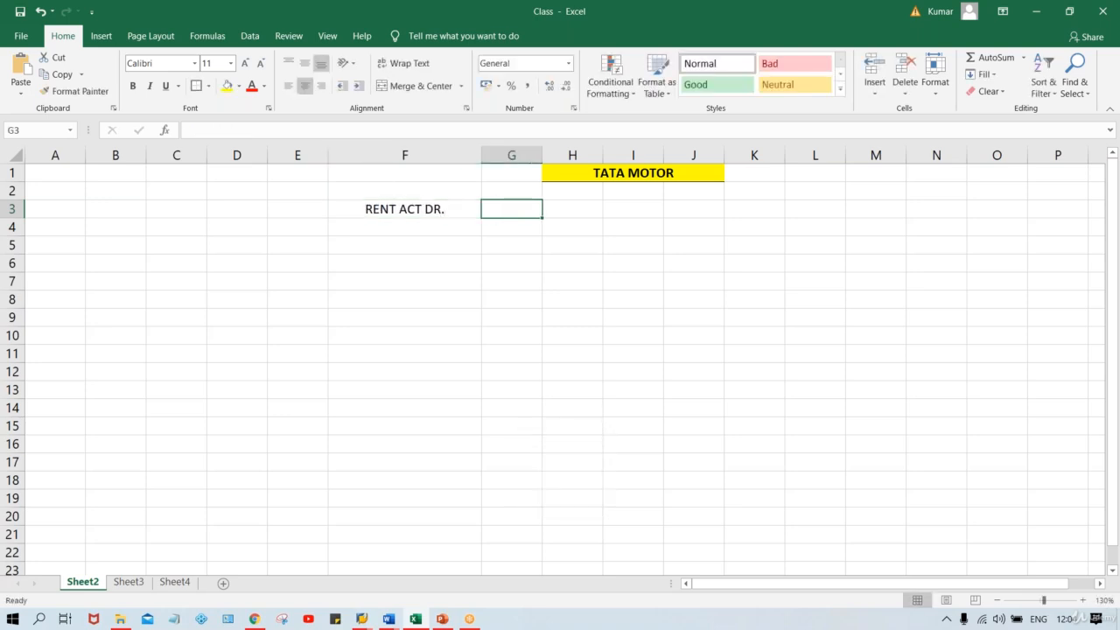
{"action": "type", "text": "500"}
{"action": "key", "text": "Left"}
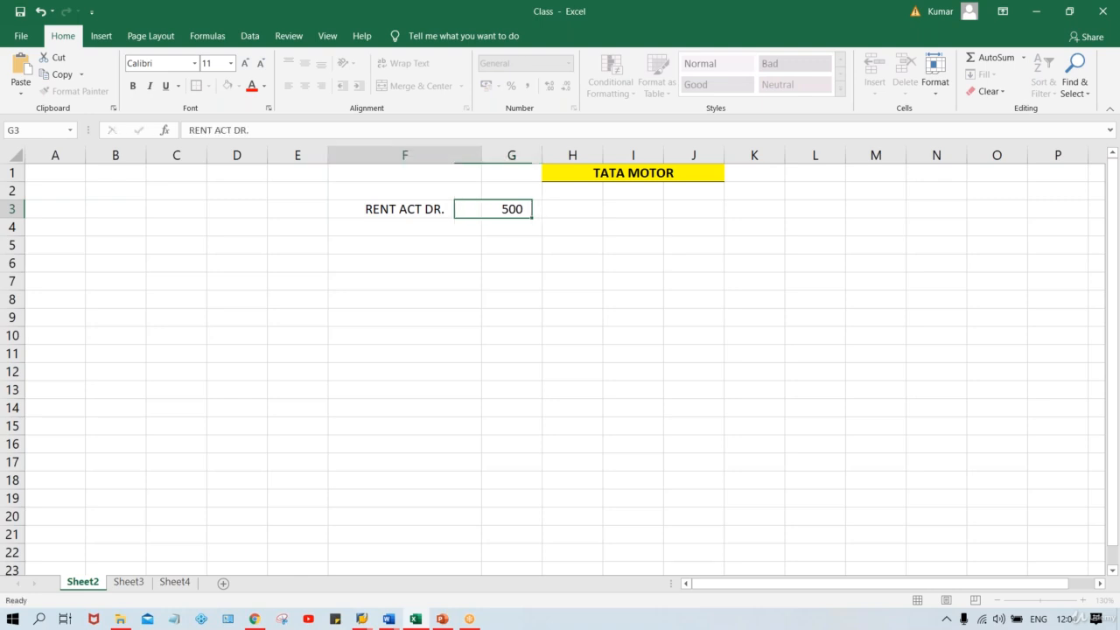
{"action": "key", "text": "Down"}
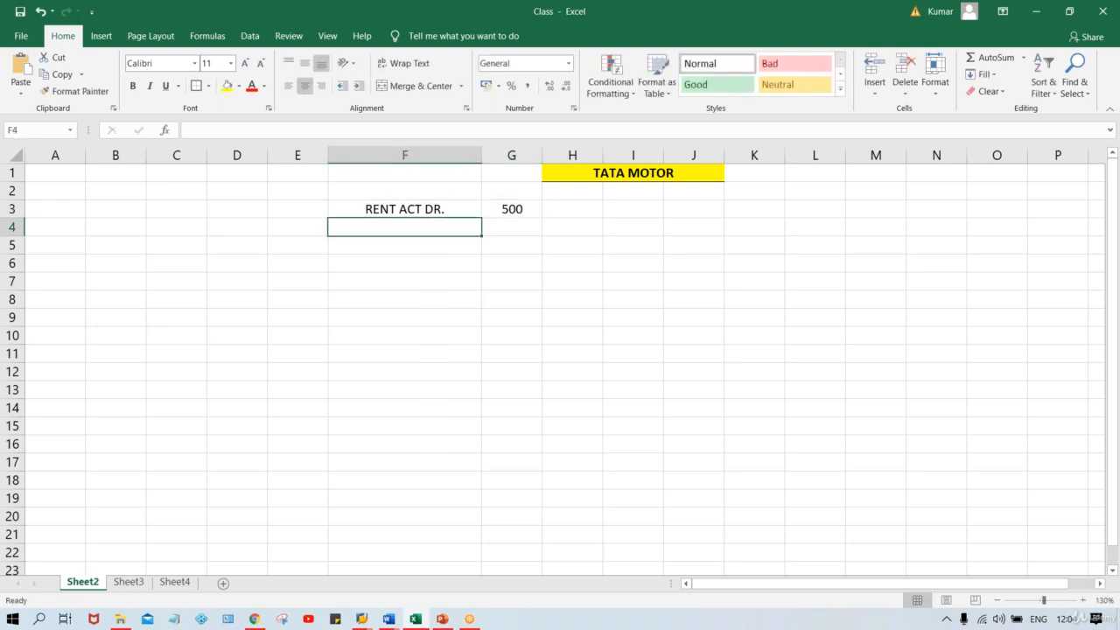
Enter BANK ACT. CR. in cell F4 with the amount 500 beside it in G4.
{"action": "type", "text": "BA"}
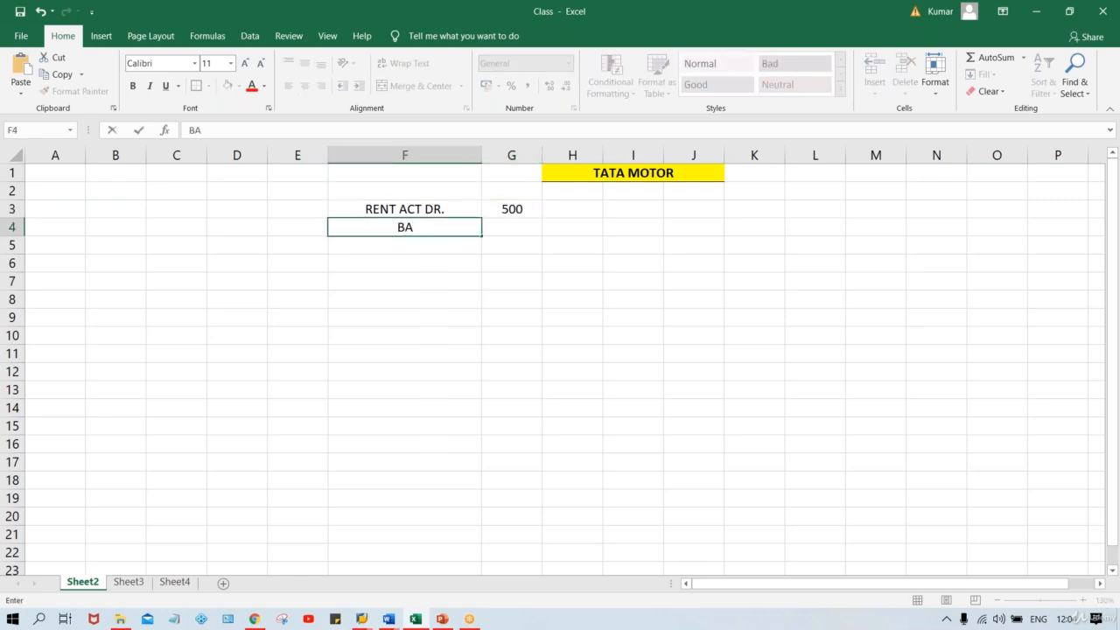
{"action": "type", "text": "NK ACT. CR."}
{"action": "key", "text": "Tab"}
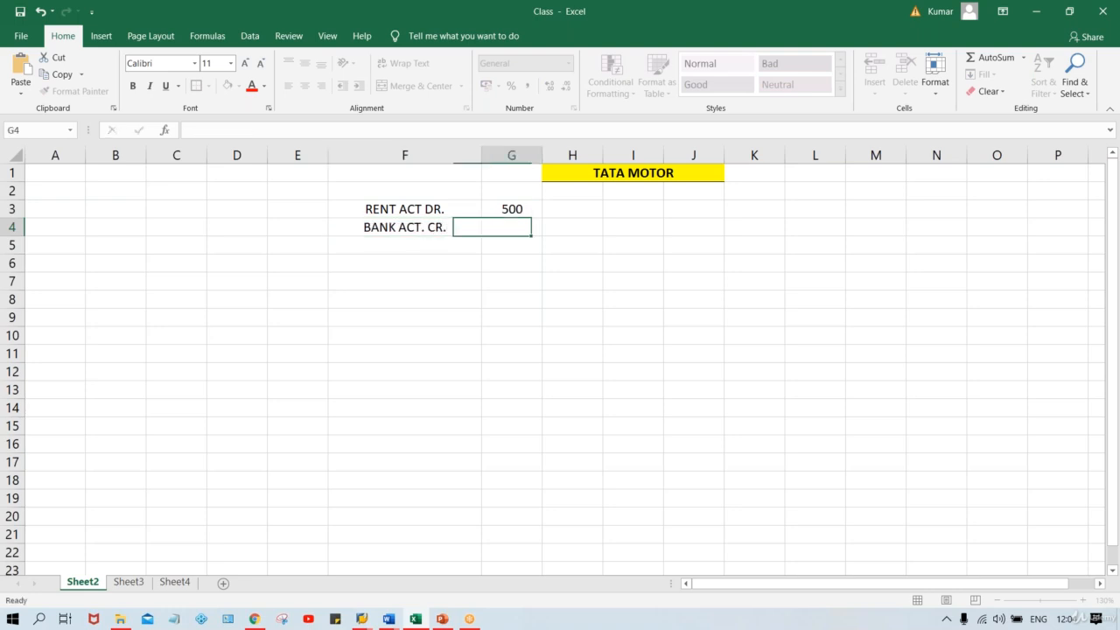
{"action": "type", "text": "500"}
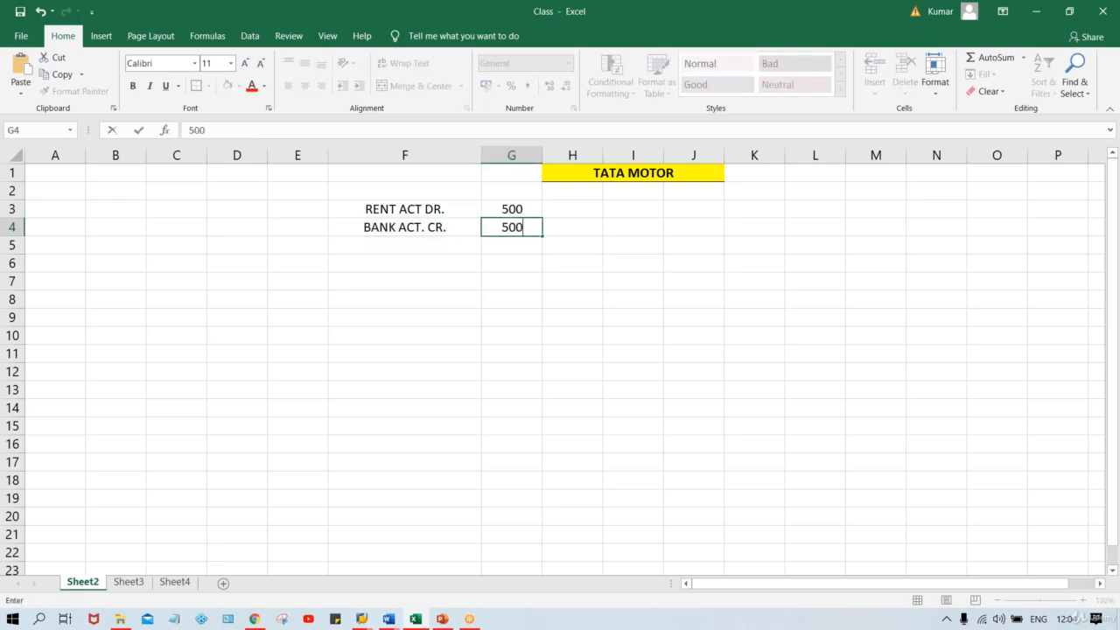
{"action": "key", "text": "Return"}
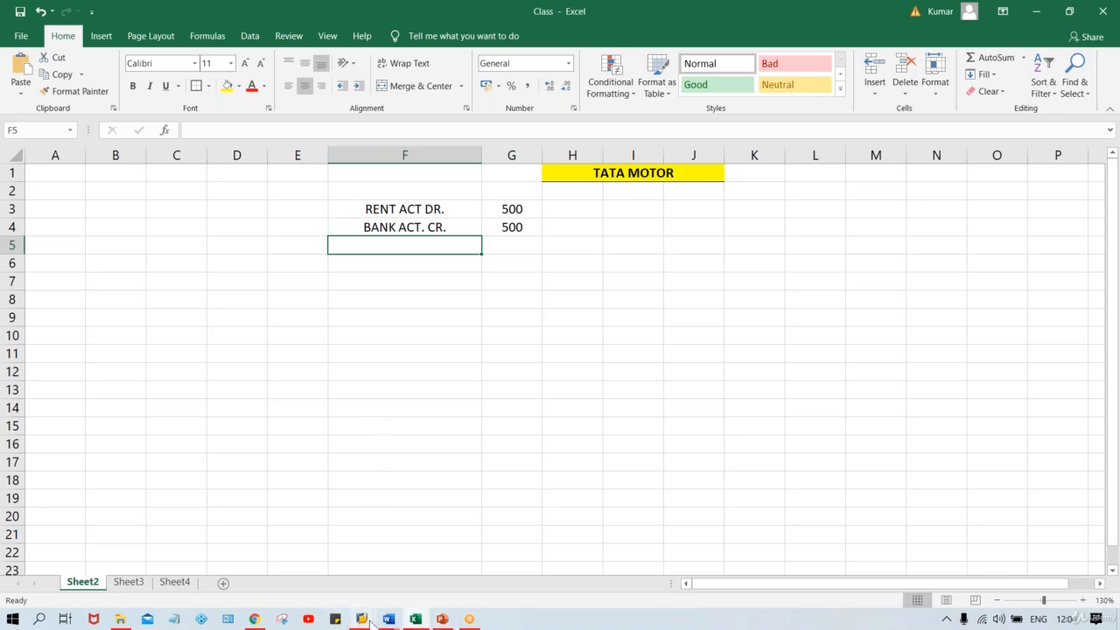
Switch to SAP and start transaction F-02 for a G/L account posting.
{"action": "mouse_move", "coordinate": [371, 623]}
{"action": "left_click", "coordinate": [446, 580]}
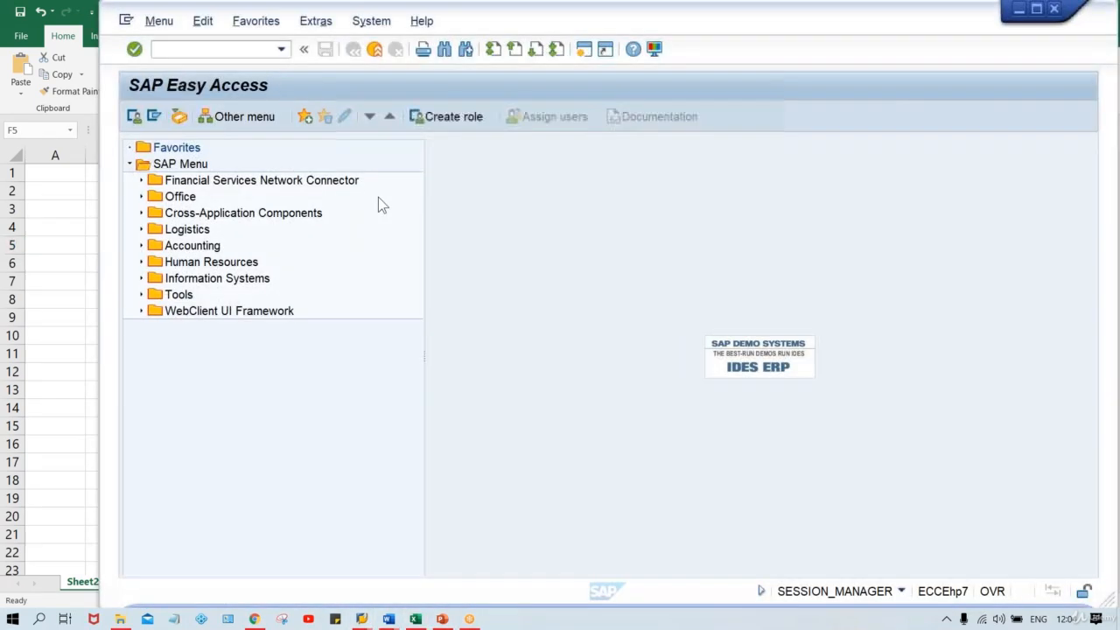
{"action": "type", "text": "F"}
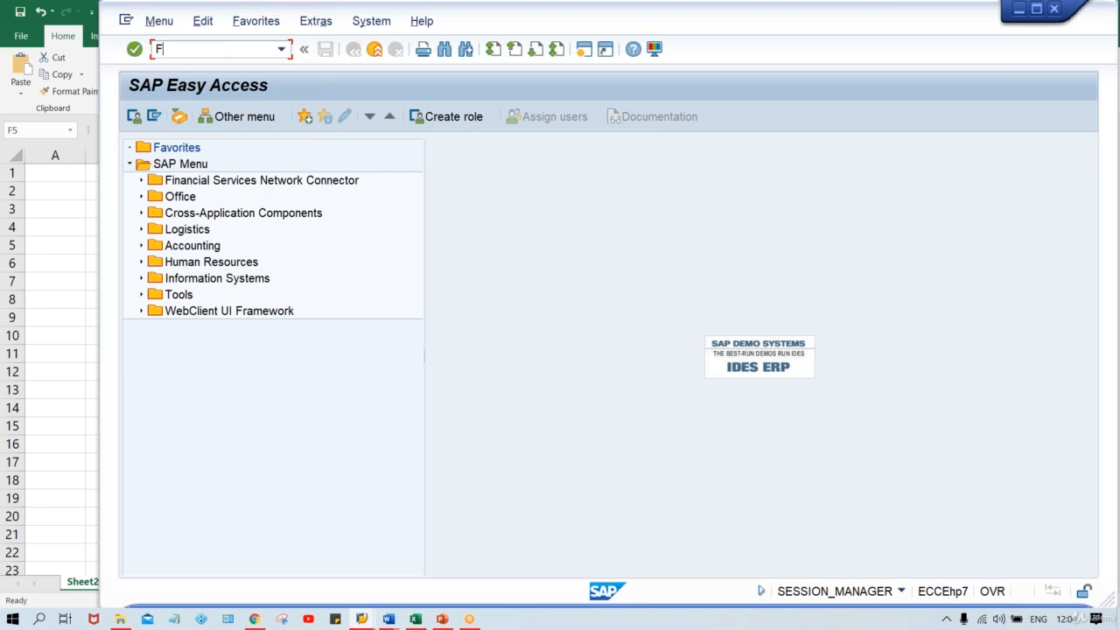
{"action": "type", "text": "-02"}
{"action": "key", "text": "Return"}
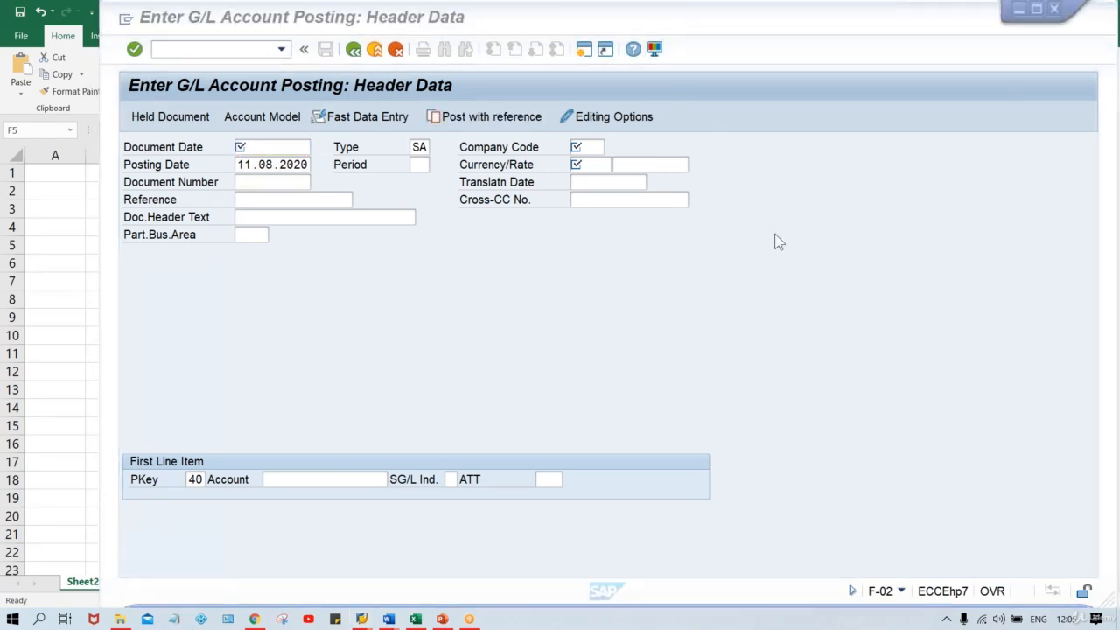
{"action": "key", "text": "Return"}
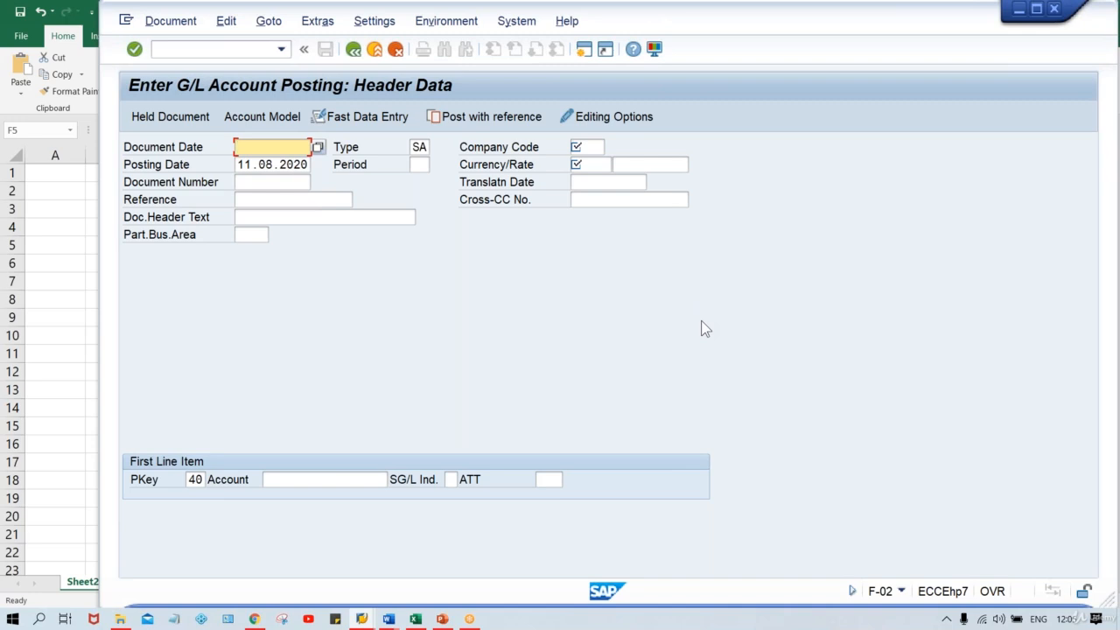
Open the screen recorder's drawing tools and frame the posting header area with a thick red rectangle.
{"action": "left_click", "coordinate": [432, 12]}
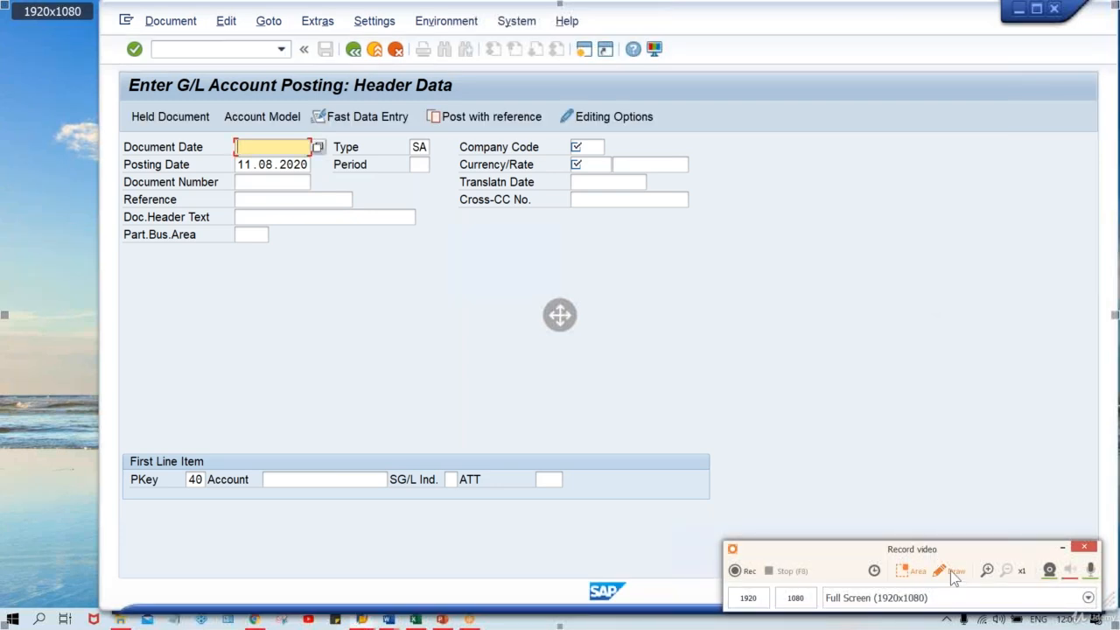
{"action": "left_click", "coordinate": [952, 574]}
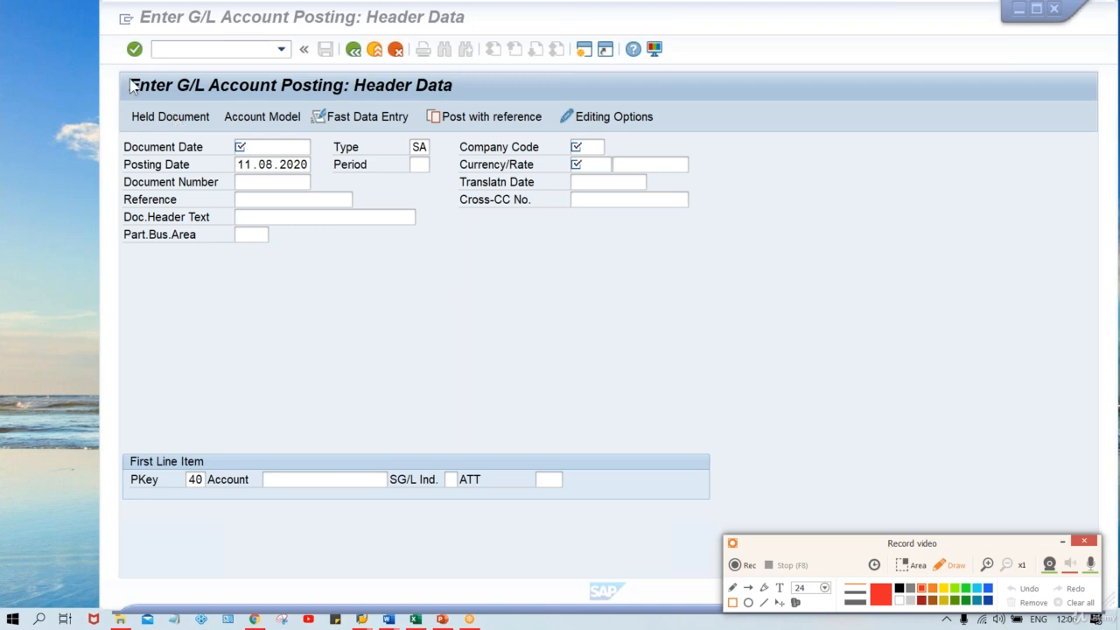
{"action": "mouse_move", "coordinate": [113, 68]}
{"action": "left_mouse_down"}
{"action": "mouse_move", "coordinate": [925, 296]}
{"action": "mouse_move", "coordinate": [695, 244]}
{"action": "left_mouse_up"}
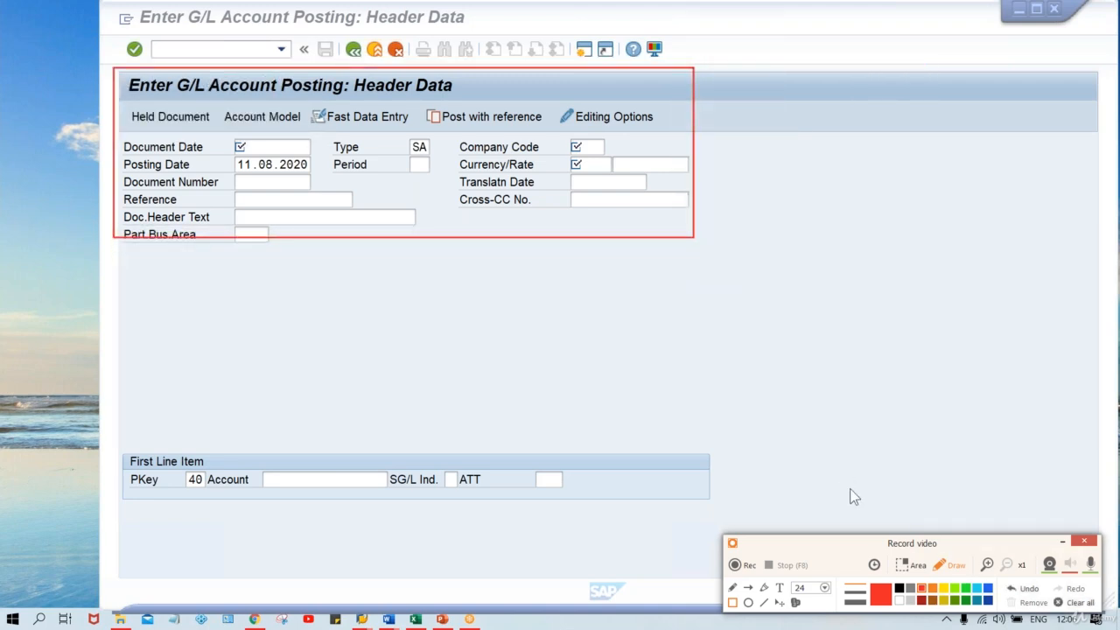
{"action": "left_click", "coordinate": [856, 602]}
{"action": "key", "text": "ctrl+z"}
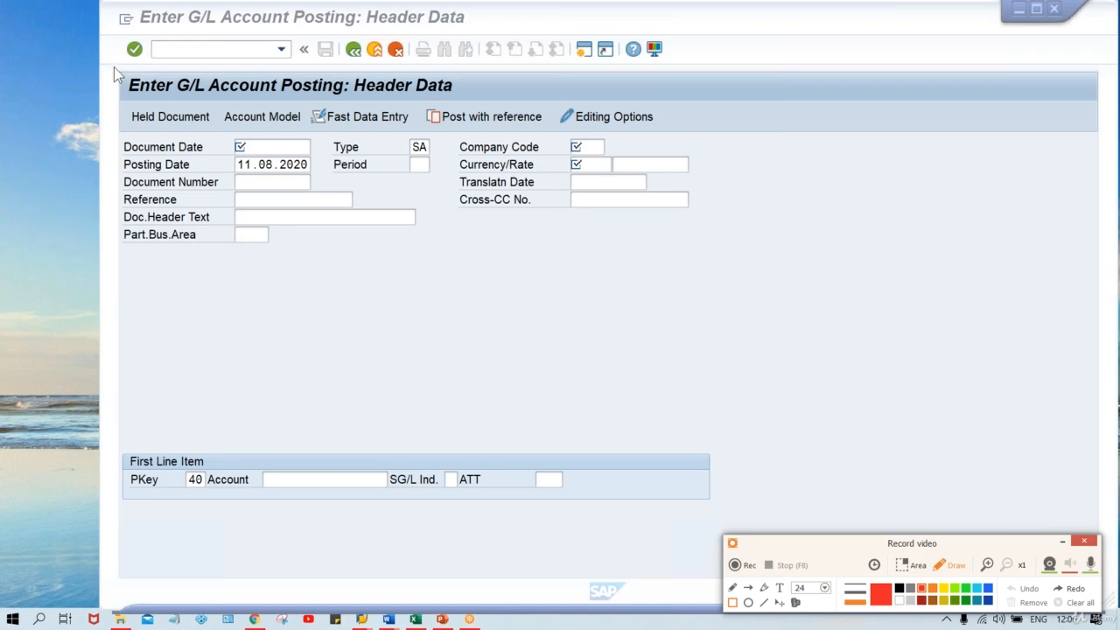
{"action": "mouse_move", "coordinate": [114, 67]}
{"action": "left_mouse_down"}
{"action": "mouse_move", "coordinate": [595, 227]}
{"action": "mouse_move", "coordinate": [763, 296]}
{"action": "left_mouse_up"}
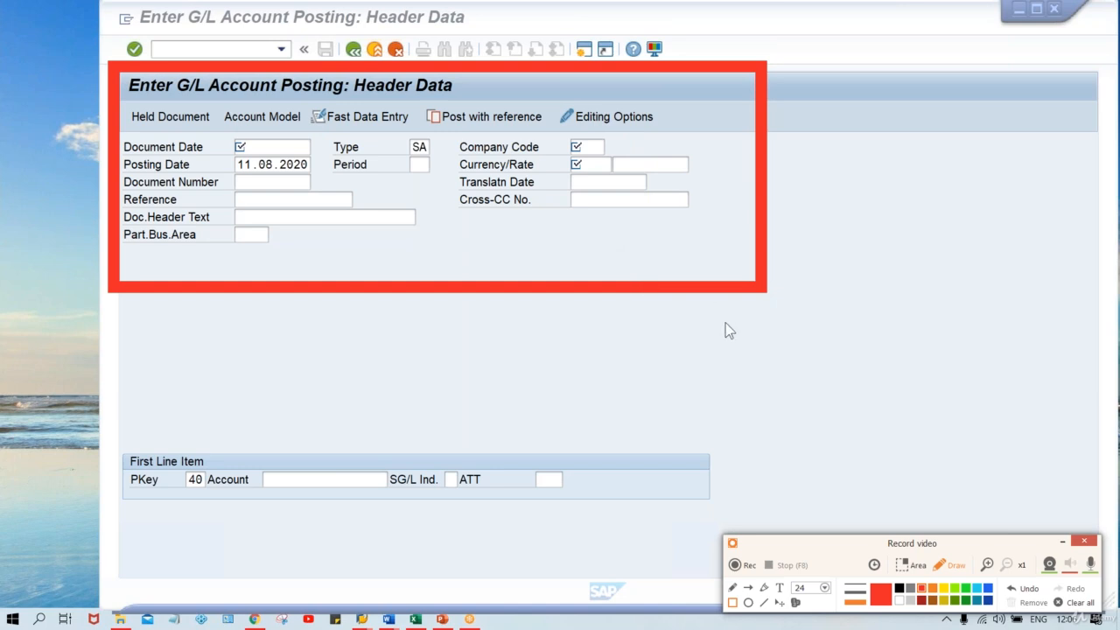
Add the text annotation "Header part" inside the red rectangle around the header fields.
{"action": "left_click", "coordinate": [780, 589]}
{"action": "key", "text": "Caps_Lock"}
{"action": "type", "text": "He"}
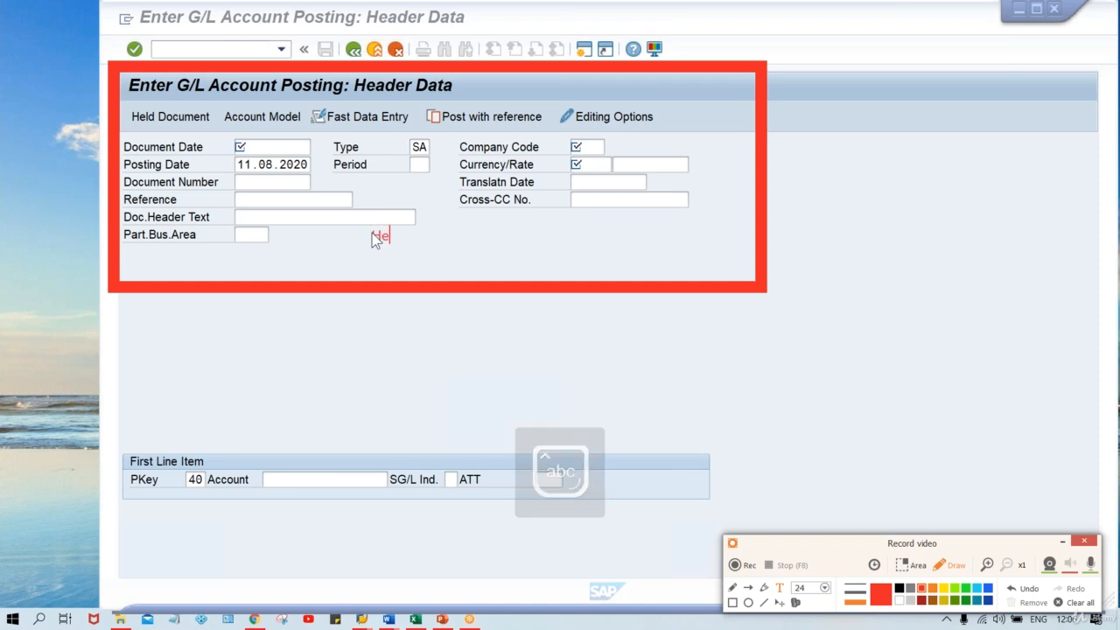
{"action": "type", "text": "ader part"}
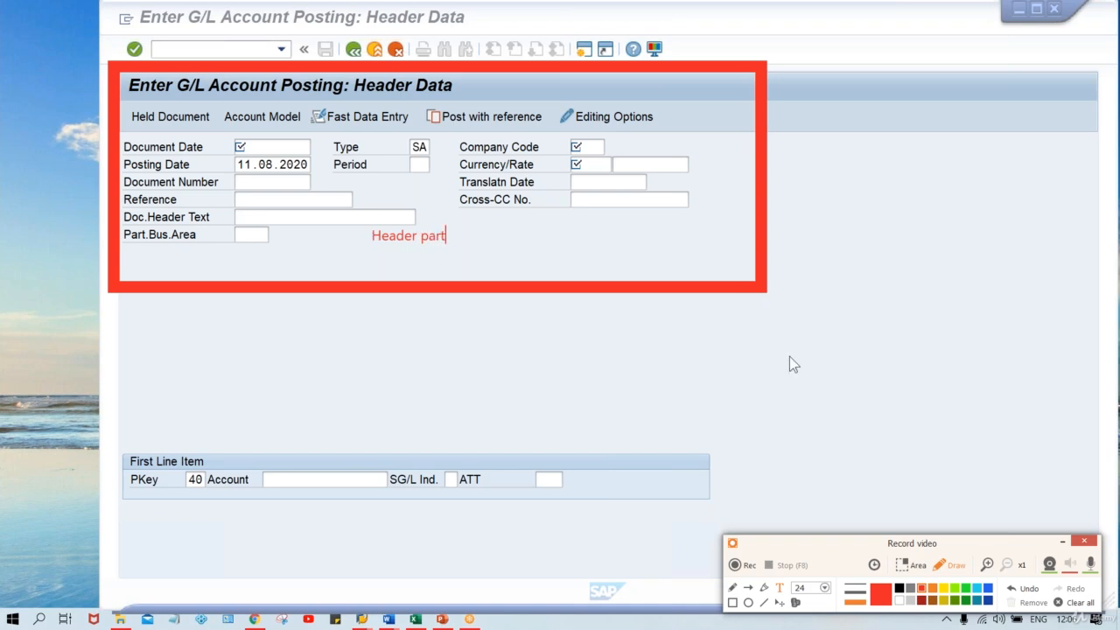
Enlarge the "Header part" annotation to font size 72.
{"action": "left_click", "coordinate": [824, 589]}
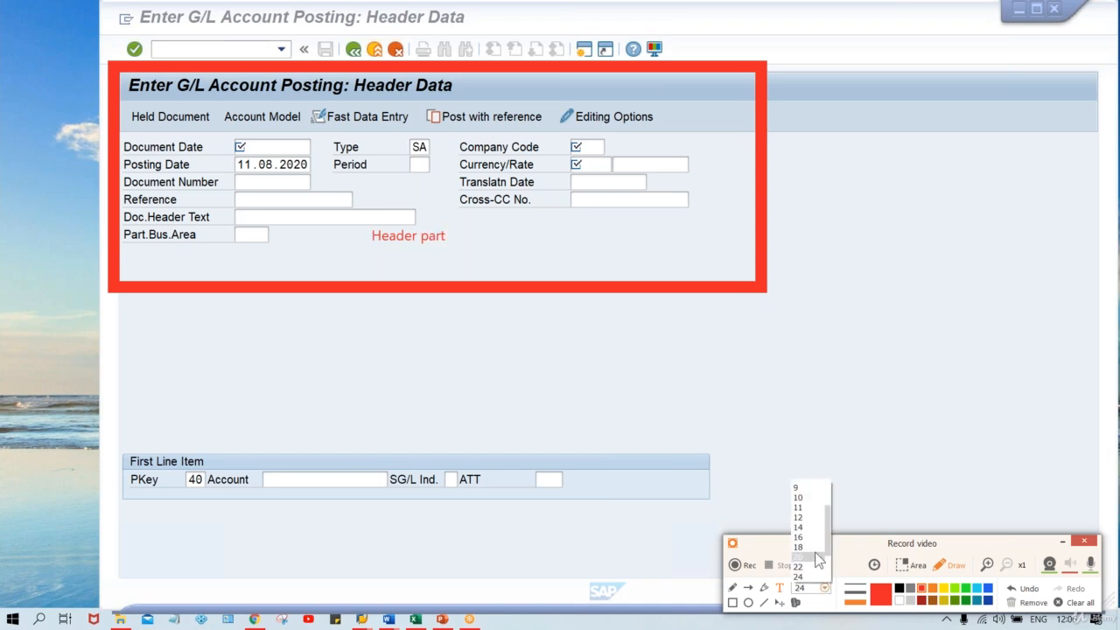
{"action": "left_click_drag", "start_coordinate": [827, 544], "coordinate": [835, 579]}
{"action": "left_click", "coordinate": [798, 556]}
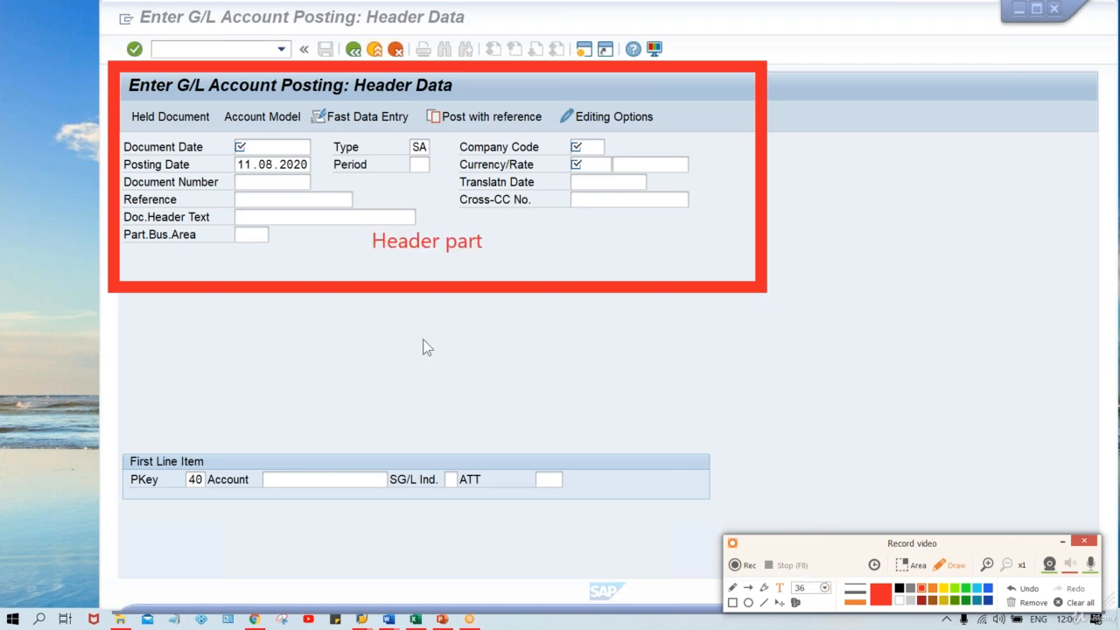
{"action": "left_click", "coordinate": [823, 588]}
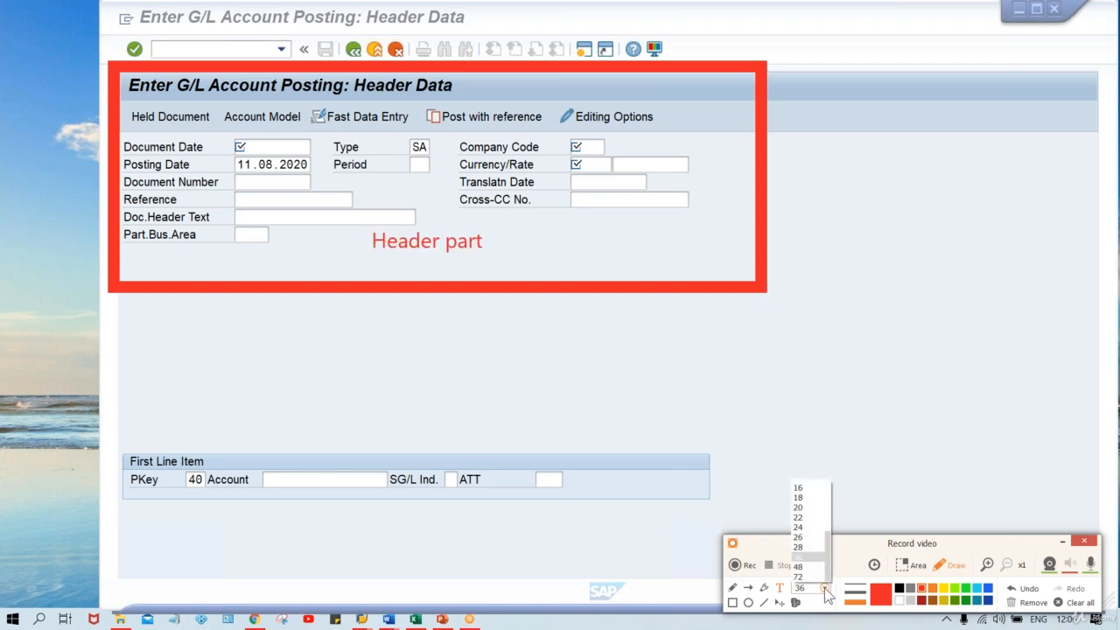
{"action": "left_click", "coordinate": [810, 567]}
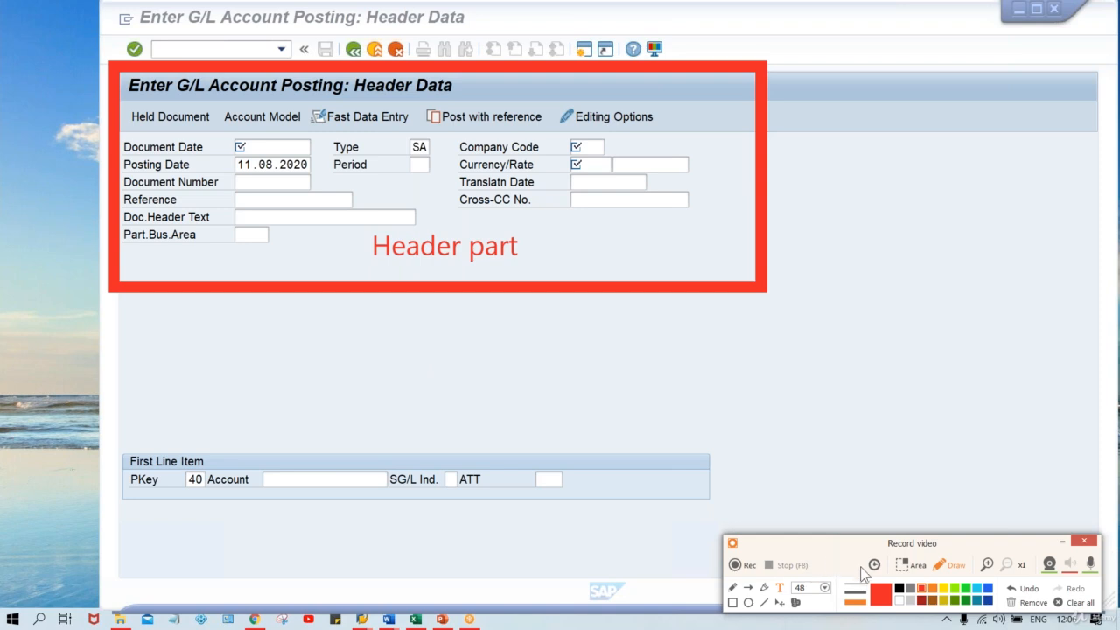
{"action": "left_click", "coordinate": [822, 589]}
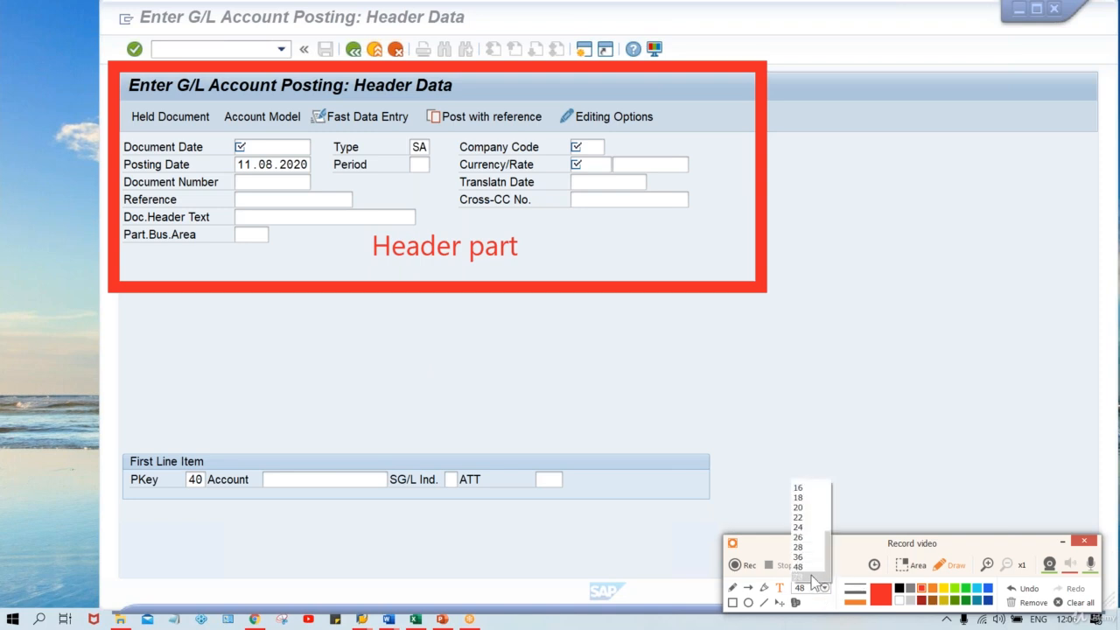
{"action": "left_click", "coordinate": [812, 577]}
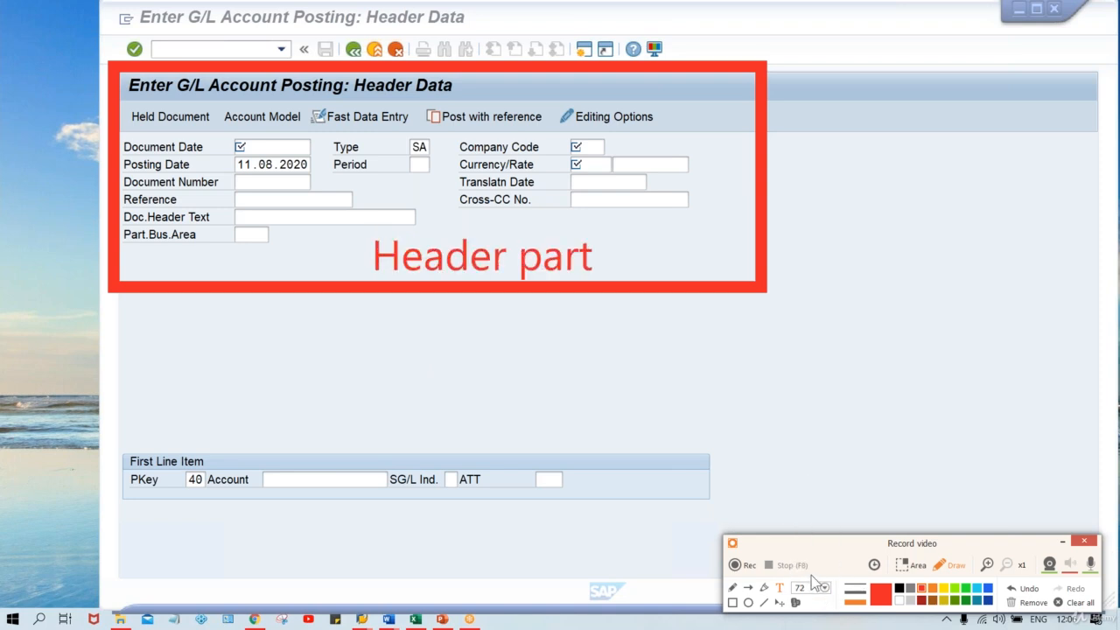
{"action": "left_click", "coordinate": [820, 349]}
Draw a thick red rectangle around the First Line Item section.
{"action": "left_click", "coordinate": [950, 569]}
{"action": "left_click", "coordinate": [951, 567]}
{"action": "left_click", "coordinate": [731, 603]}
{"action": "mouse_move", "coordinate": [123, 436]}
{"action": "left_mouse_down"}
{"action": "mouse_move", "coordinate": [567, 574]}
{"action": "mouse_move", "coordinate": [743, 548]}
{"action": "mouse_move", "coordinate": [739, 531]}
{"action": "mouse_move", "coordinate": [732, 540]}
{"action": "left_mouse_up"}
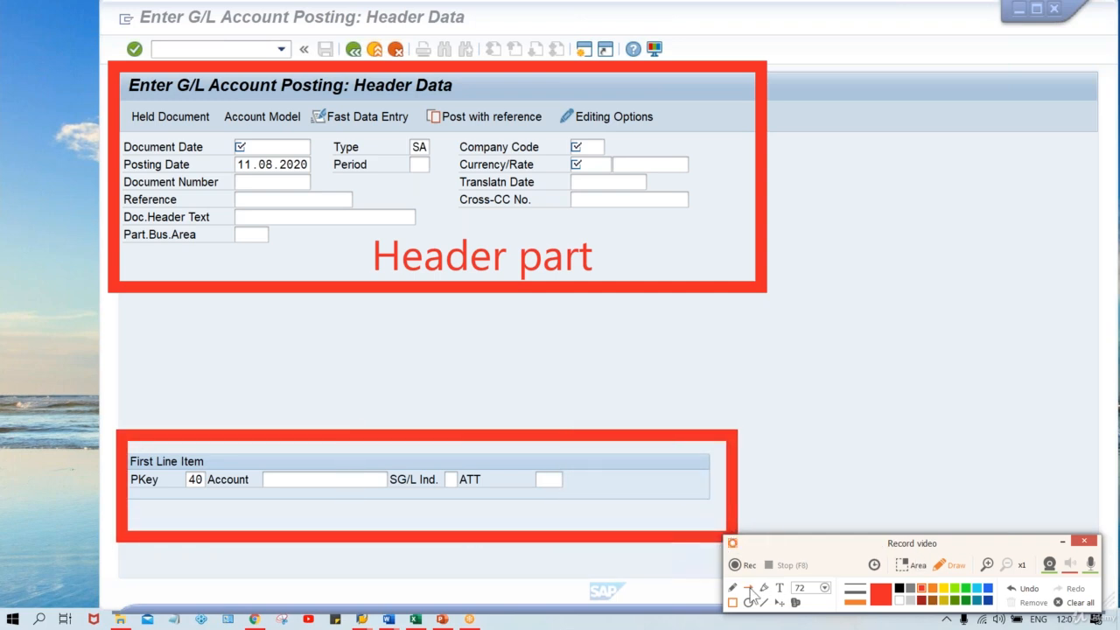
Label the framed First Line Item section with the text annotation "line item-FSV/FSG".
{"action": "left_click", "coordinate": [779, 588]}
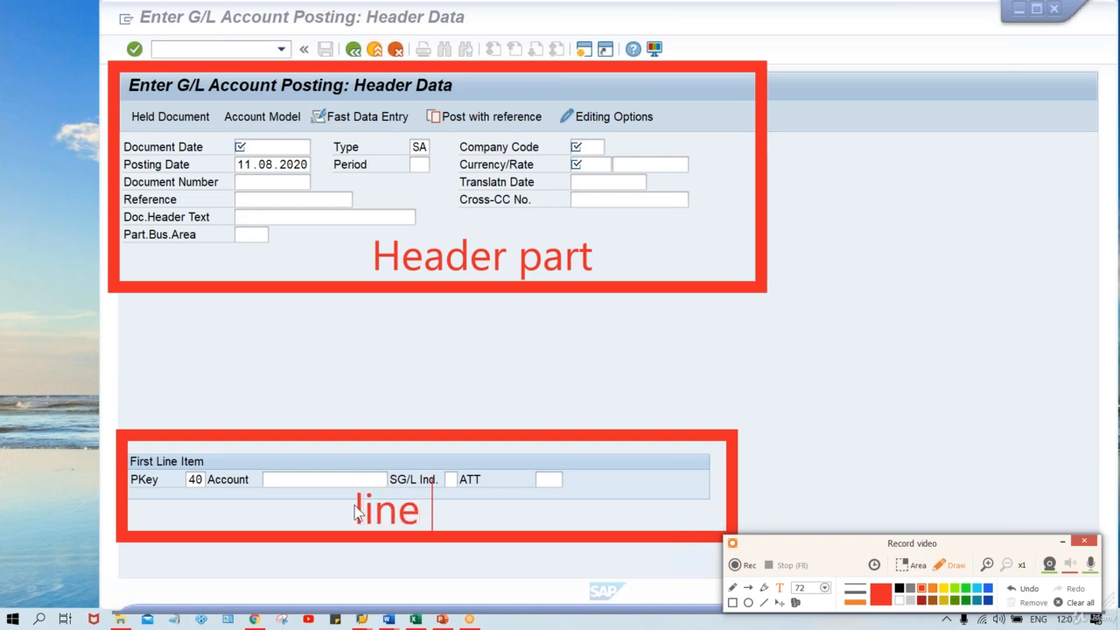
{"action": "type", "text": "item-"}
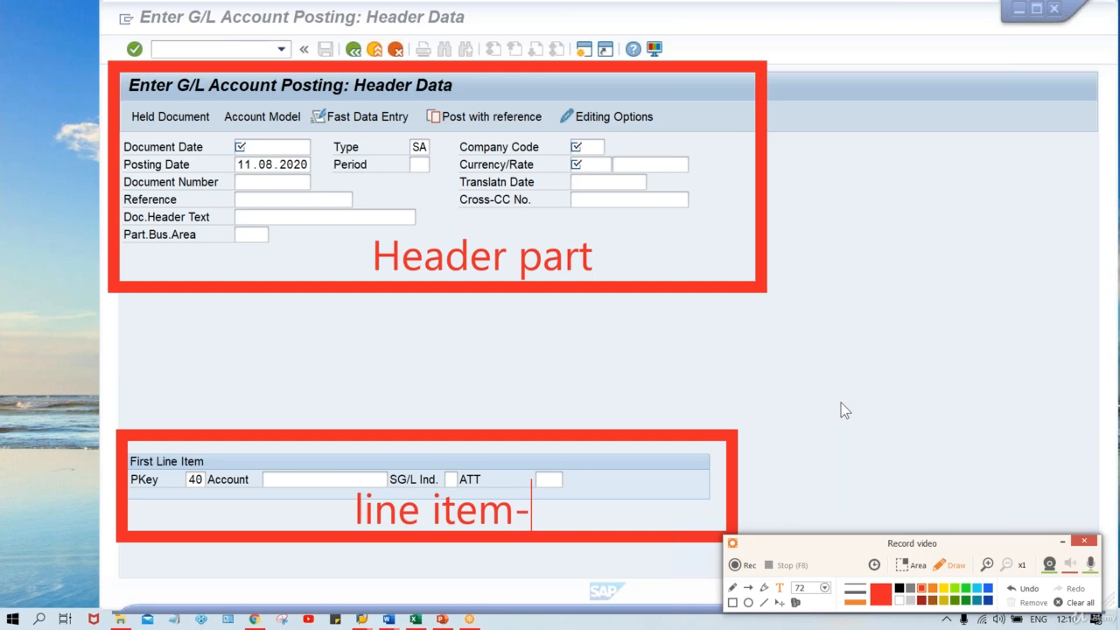
{"action": "key", "text": "Caps_Lock"}
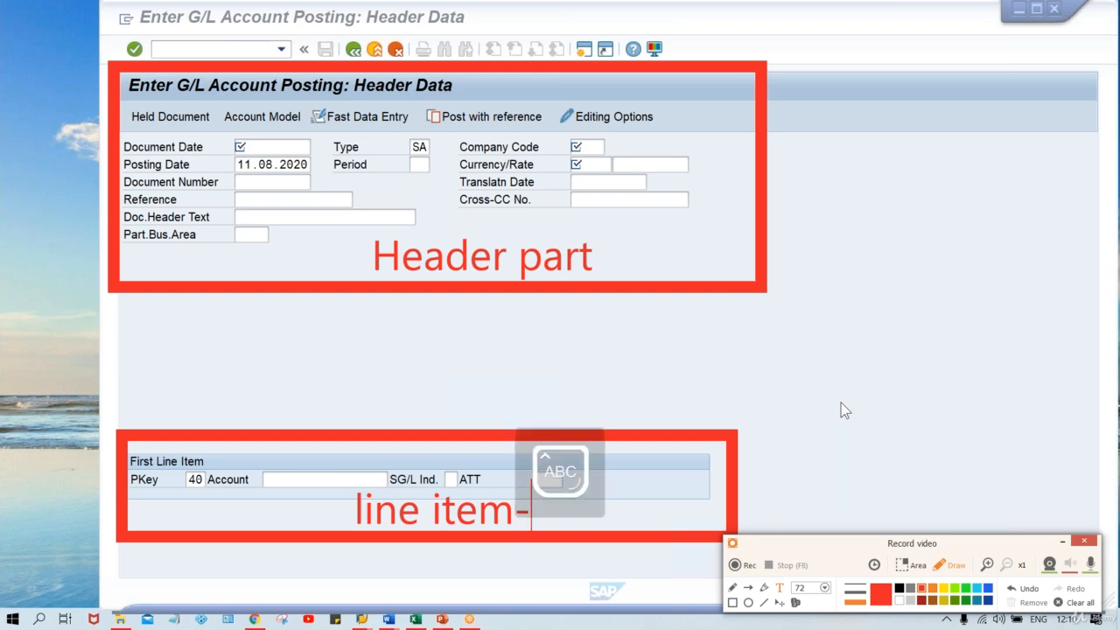
{"action": "type", "text": "FSV"}
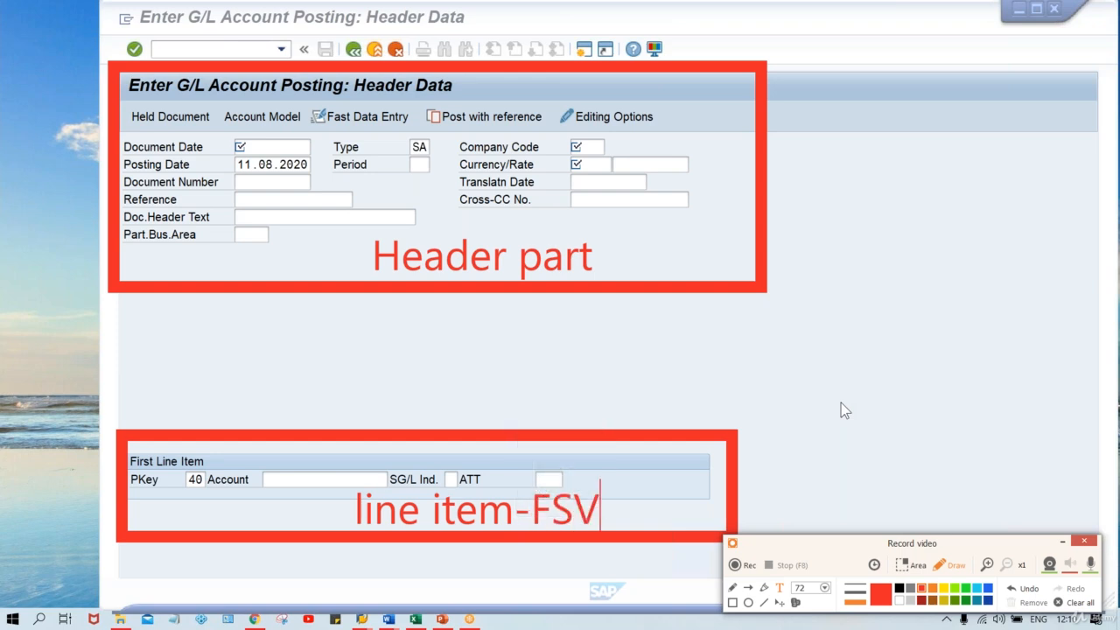
{"action": "type", "text": "/FSG"}
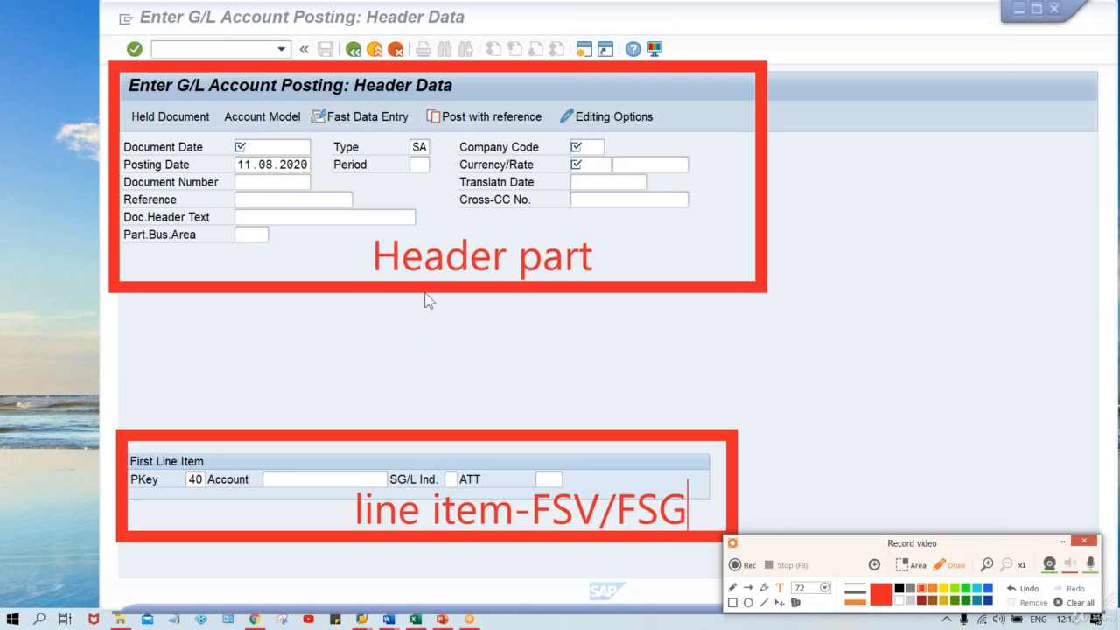
Undo all text and rectangle annotations on the posting screen and minimize the recorder window.
{"action": "key", "text": "ctrl+z"}
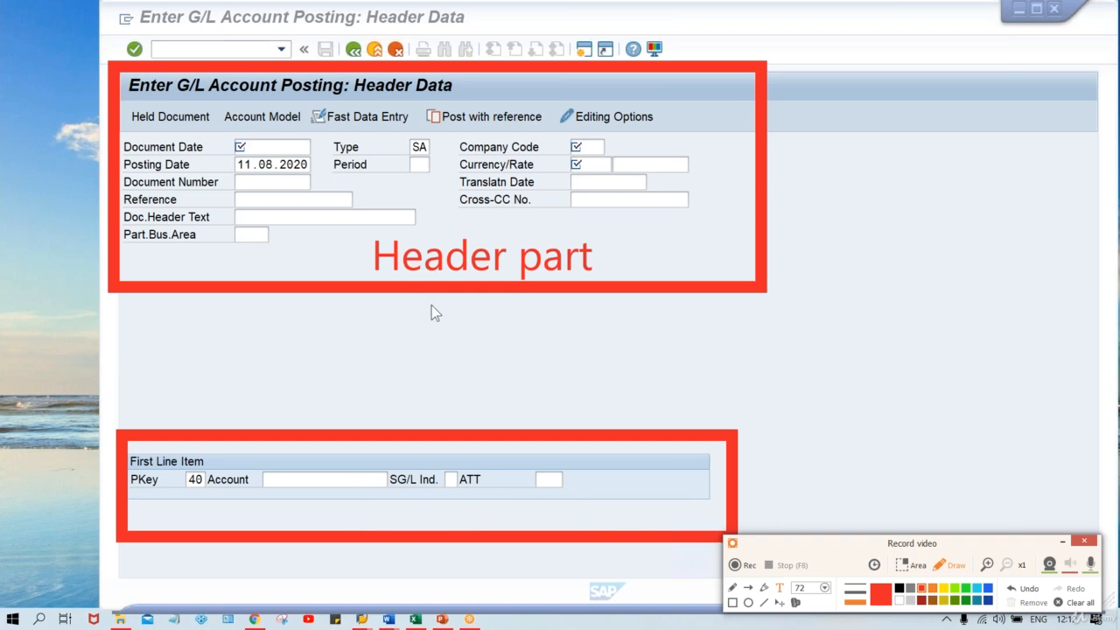
{"action": "left_click", "coordinate": [1024, 594]}
{"action": "left_click", "coordinate": [1024, 594]}
{"action": "left_click", "coordinate": [1024, 593]}
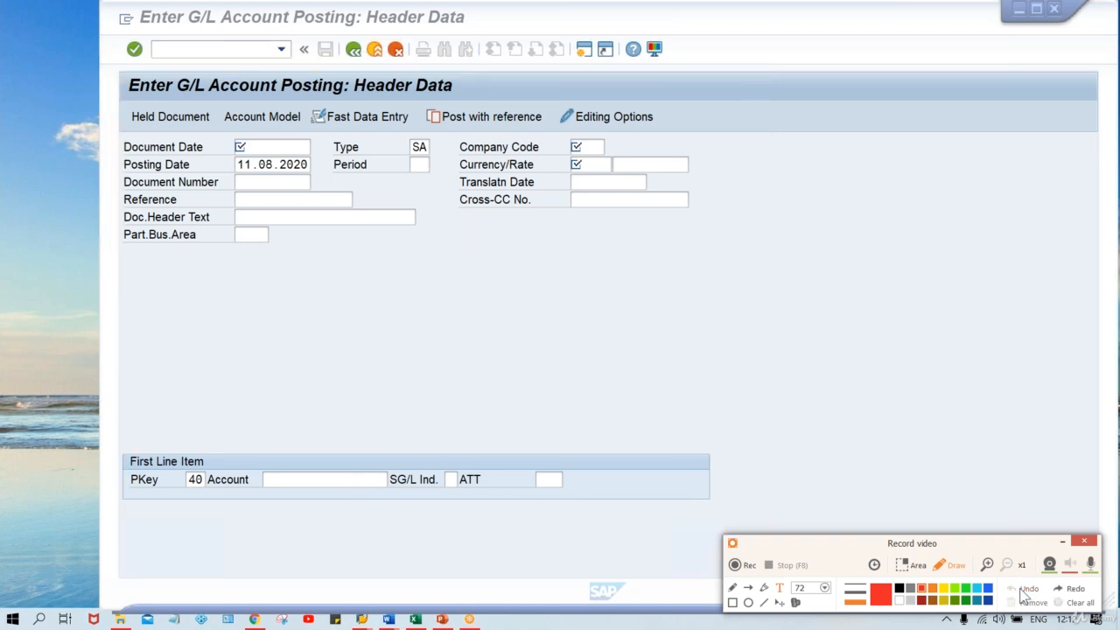
{"action": "left_click", "coordinate": [1067, 542]}
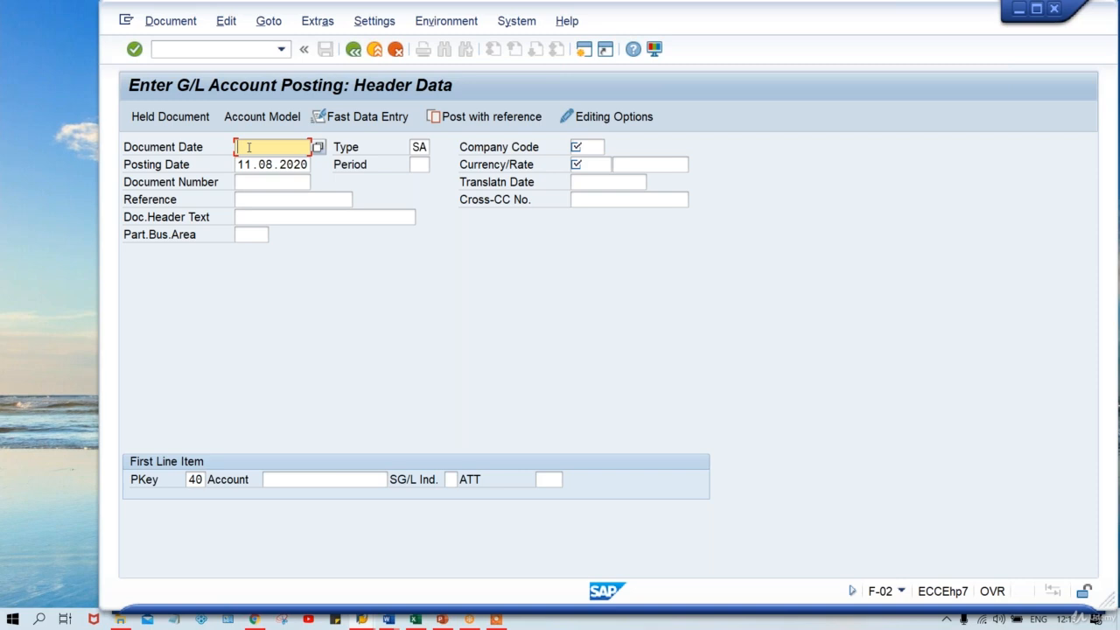
Enter 11.08.2020 as the document date in the posting header.
{"action": "type", "text": "11.08.2020"}
{"action": "left_click", "coordinate": [253, 164]}
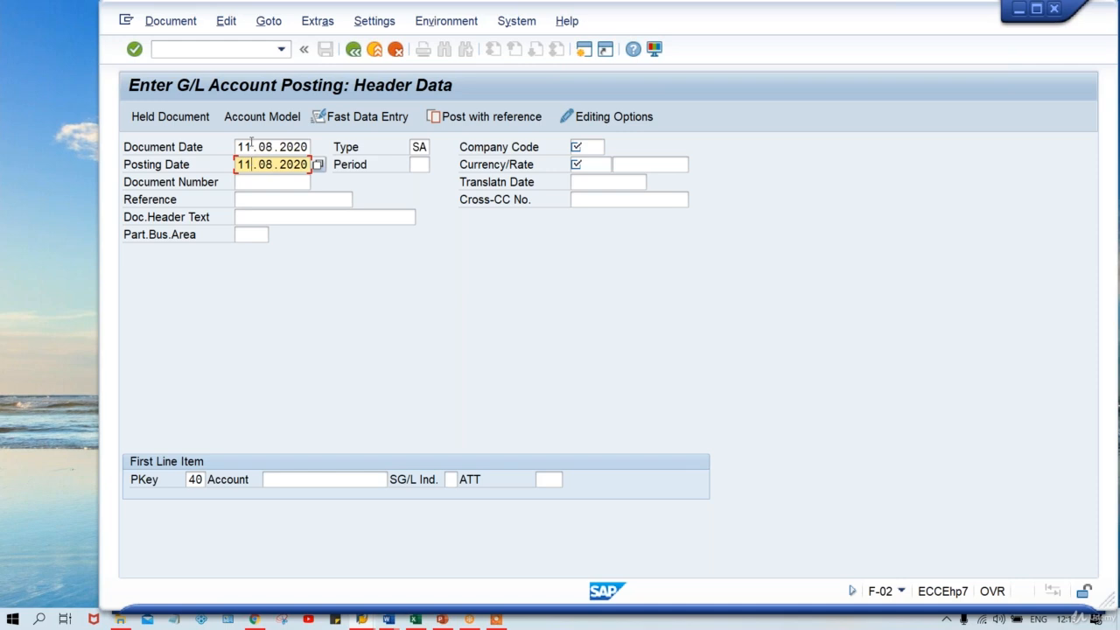
{"action": "left_click", "coordinate": [252, 146]}
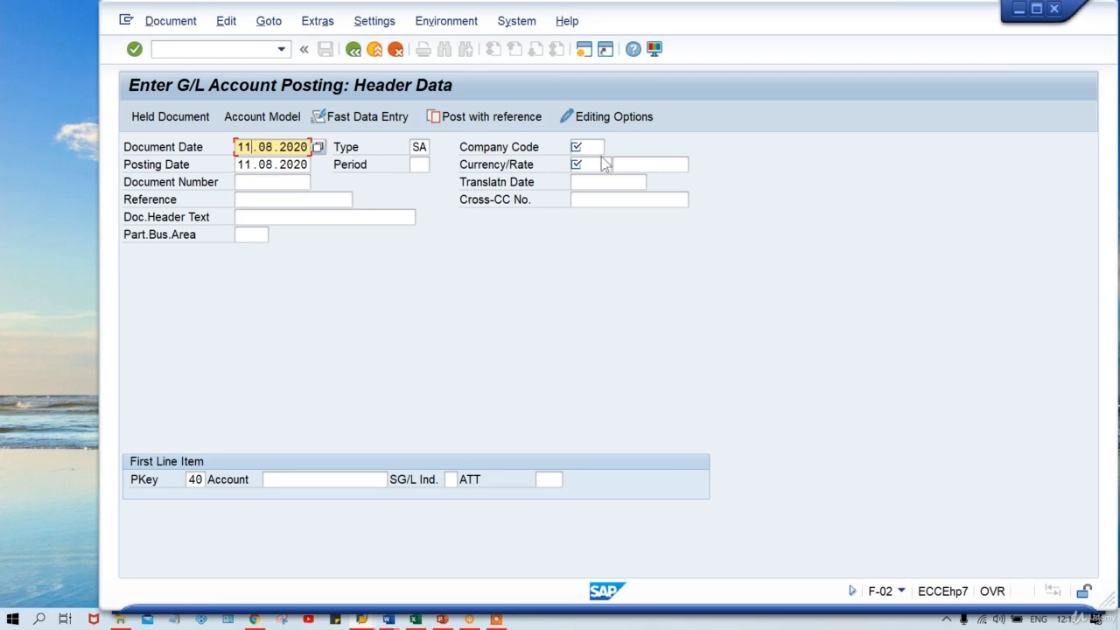
Enter TM00 as the company code and leave the posting period blank.
{"action": "left_click", "coordinate": [584, 146]}
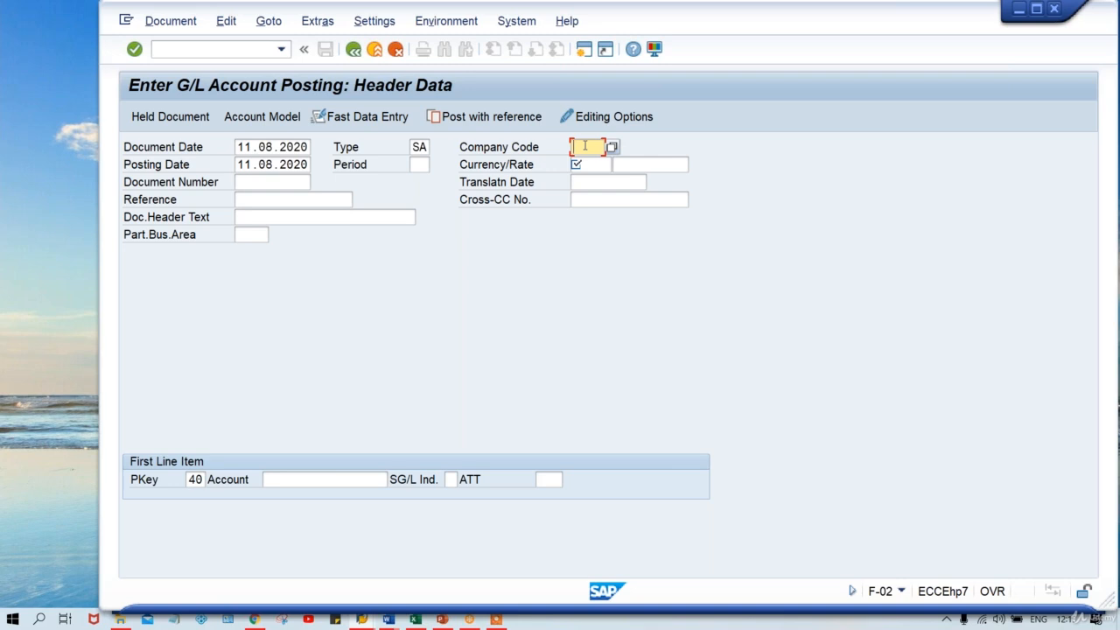
{"action": "type", "text": "TM00"}
{"action": "key", "text": "Tab"}
{"action": "key", "text": "Tab"}
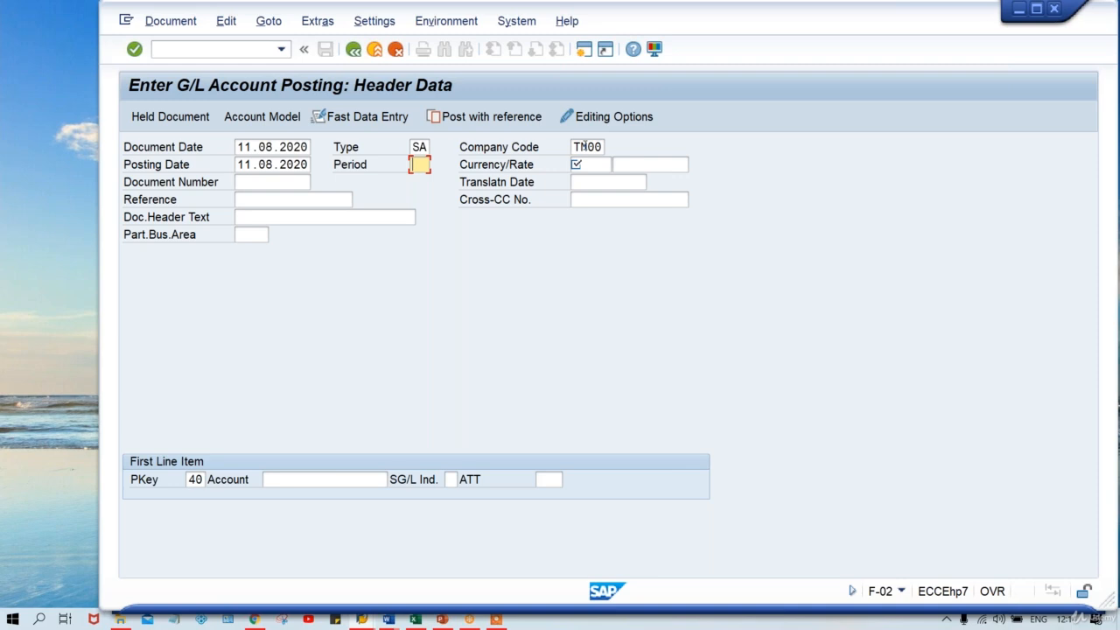
{"action": "type", "text": "5"}
{"action": "key", "text": "BackSpace"}
Open a new SAP session and run transaction OB37 to display the fiscal year variant assignments.
{"action": "left_click", "coordinate": [584, 50]}
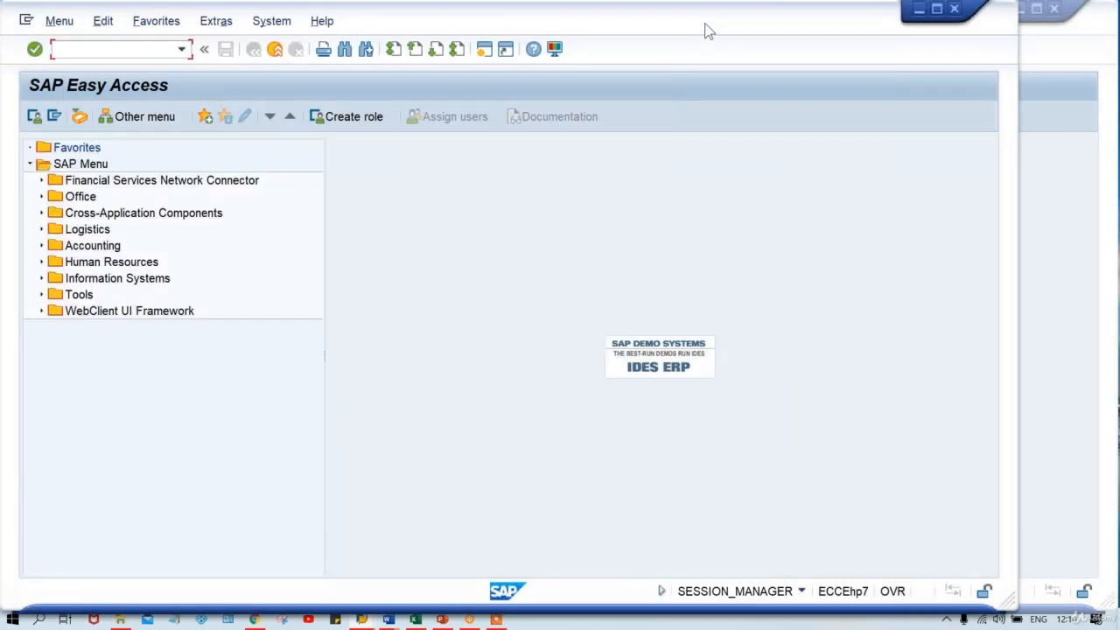
{"action": "left_click_drag", "start_coordinate": [707, 35], "coordinate": [813, 33]}
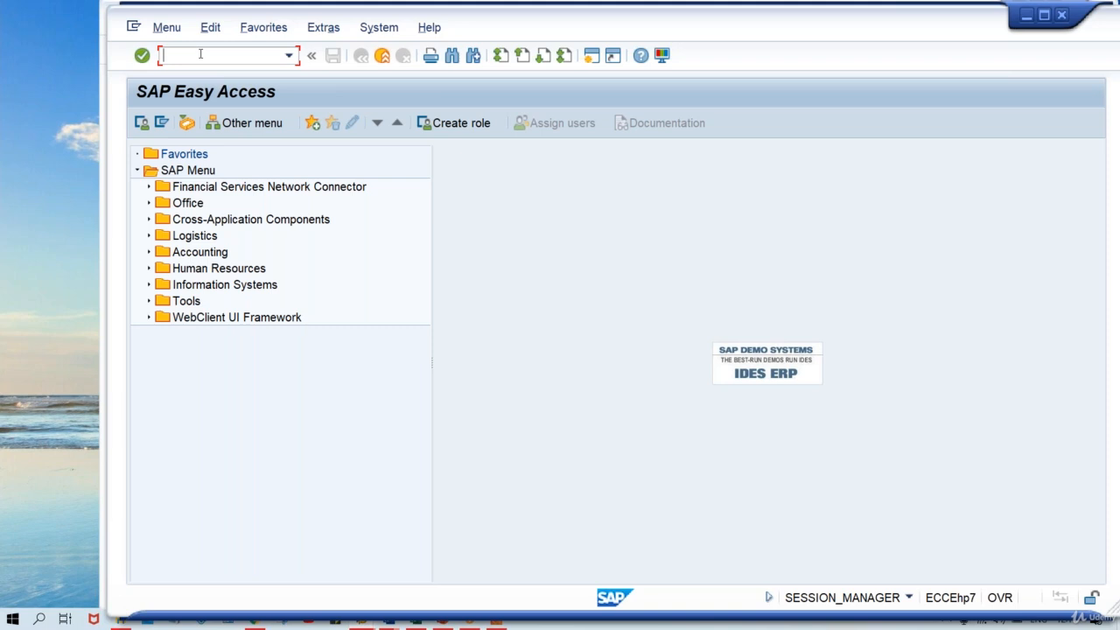
{"action": "type", "text": "OB37"}
{"action": "key", "text": "Return"}
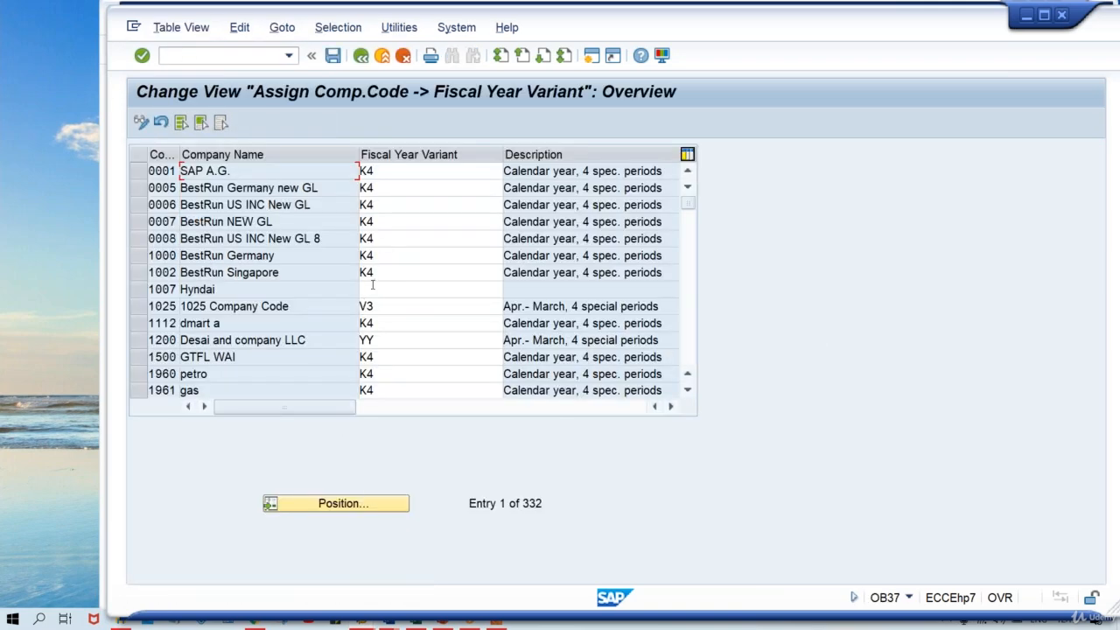
Set the fiscal year variant of company code 1007 (Hyndai) to K4.
{"action": "left_click", "coordinate": [373, 287]}
{"action": "type", "text": "K4"}
{"action": "key", "text": "Return"}
Locate company code TM00 in the list and check its assigned fiscal year variant.
{"action": "left_click", "coordinate": [343, 513]}
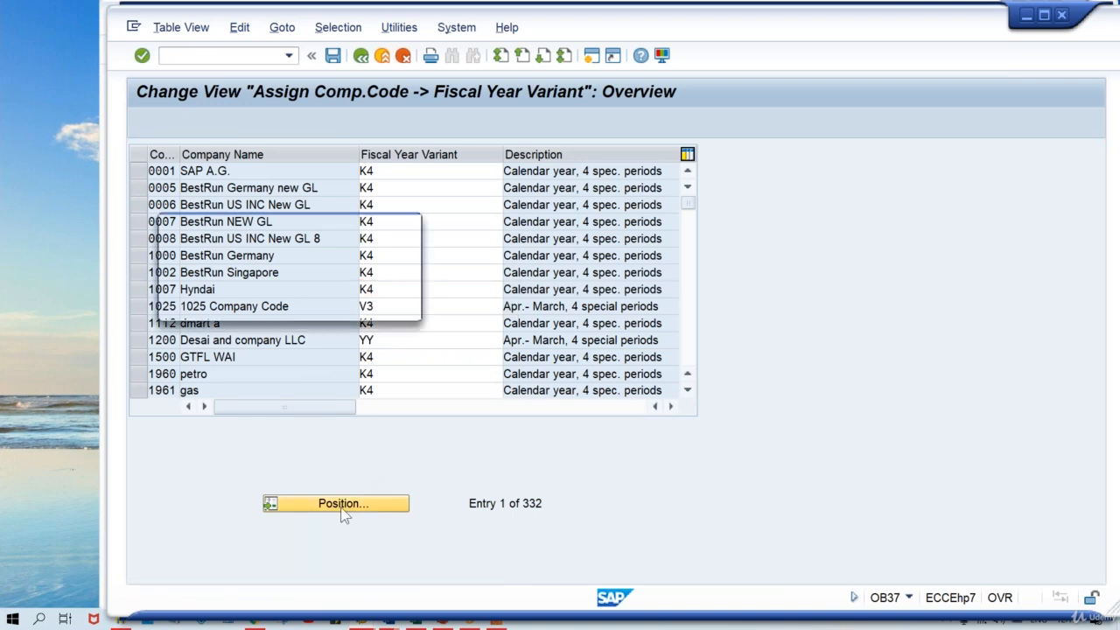
{"action": "type", "text": "TM00"}
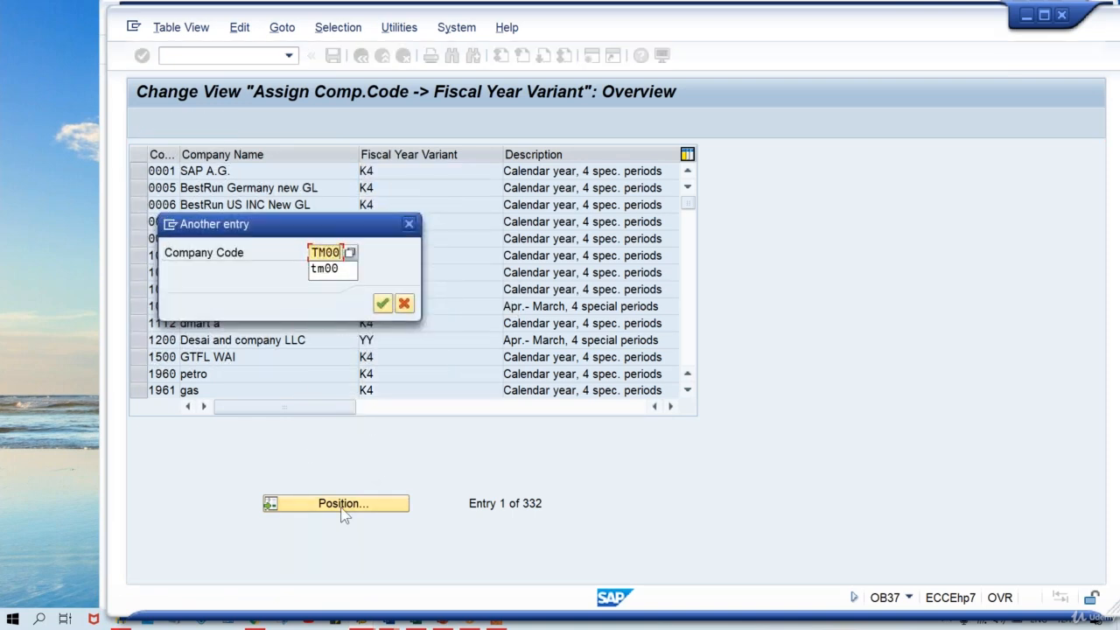
{"action": "key", "text": "Return"}
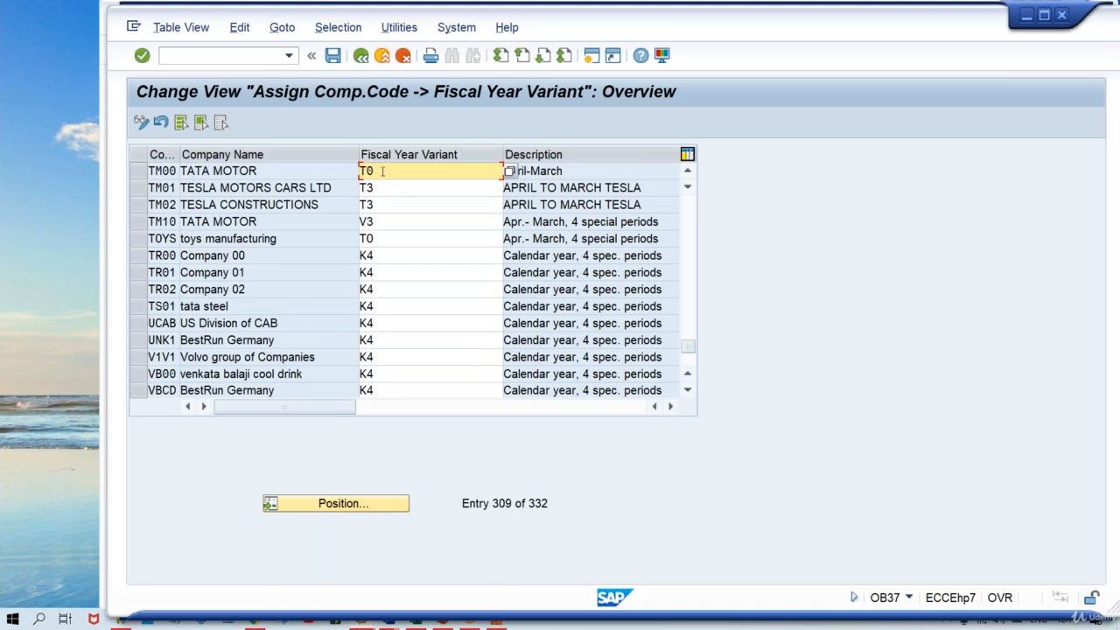
{"action": "left_click", "coordinate": [596, 174]}
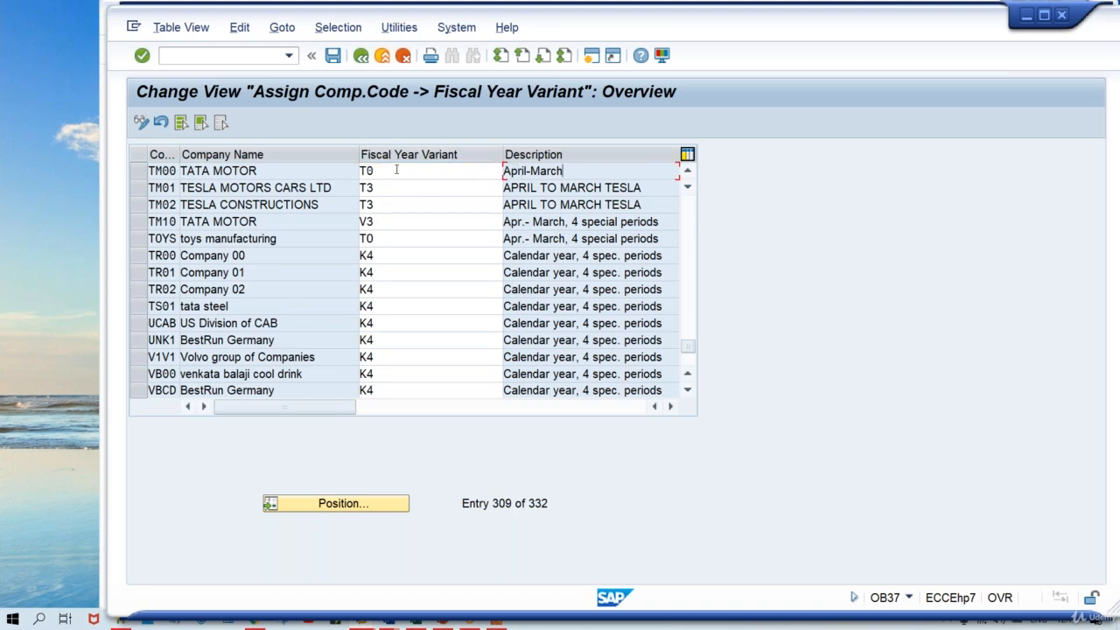
Switch this session to transaction OB29 to display the fiscal year variants.
{"action": "left_click", "coordinate": [202, 55]}
{"action": "type", "text": "/NOB"}
{"action": "type", "text": "28"}
{"action": "key", "text": "Return"}
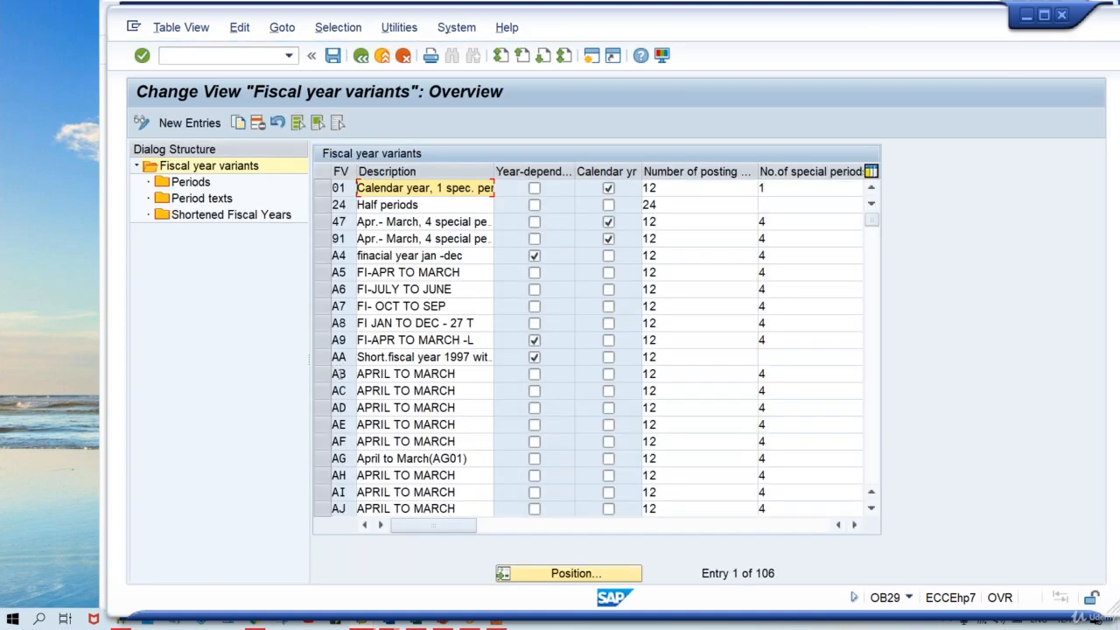
Find fiscal year variant T0 in the list and display its periods.
{"action": "left_click", "coordinate": [872, 466]}
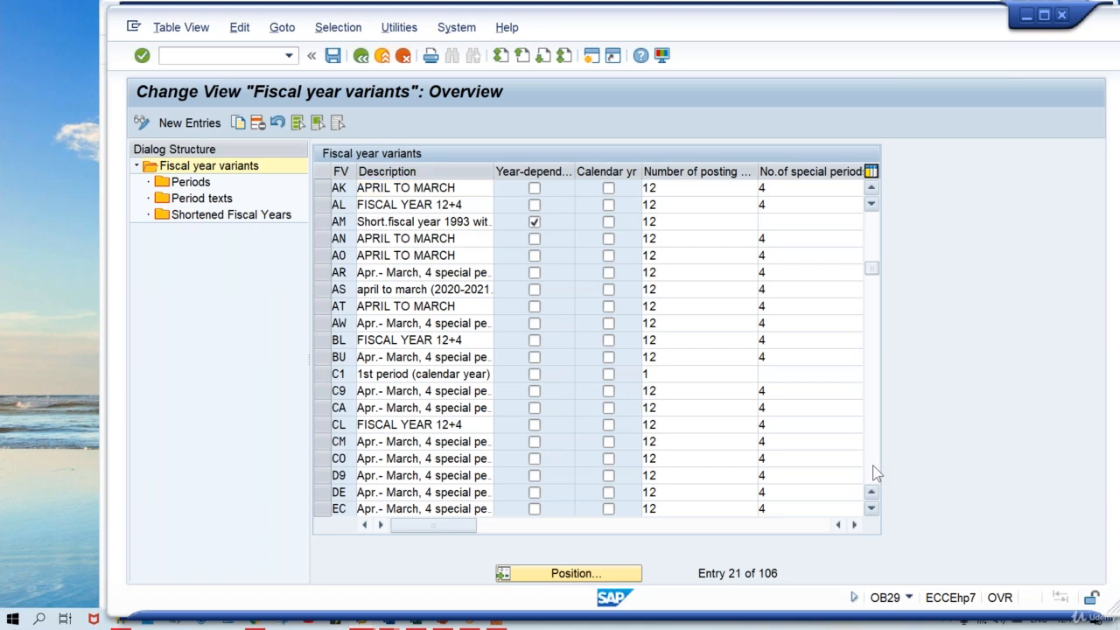
{"action": "left_click", "coordinate": [873, 465]}
{"action": "left_click", "coordinate": [873, 464]}
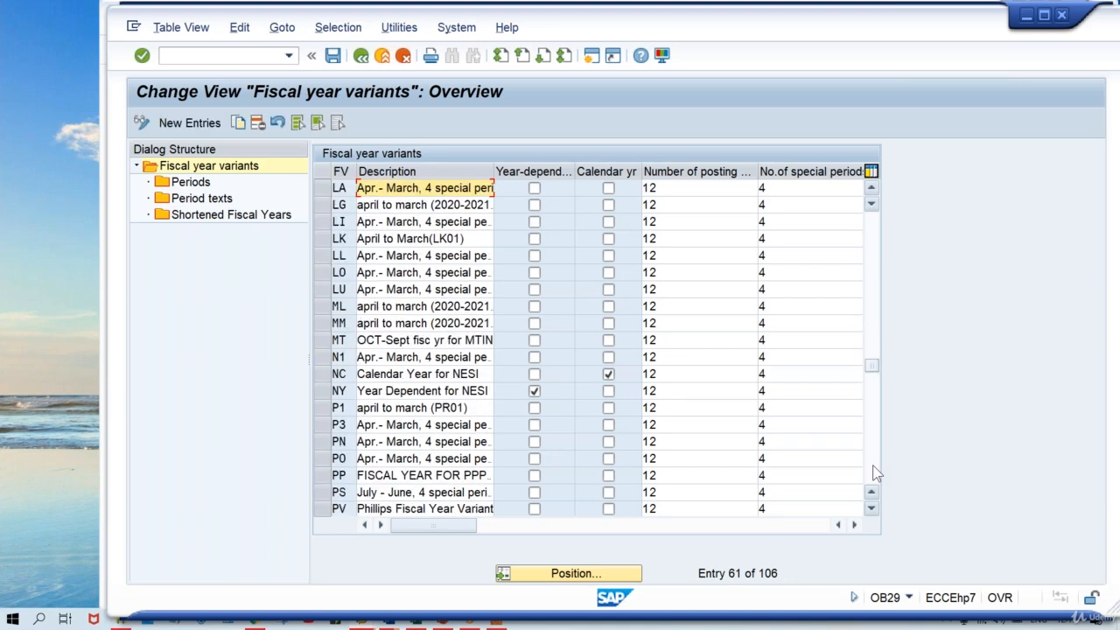
{"action": "left_click", "coordinate": [873, 465]}
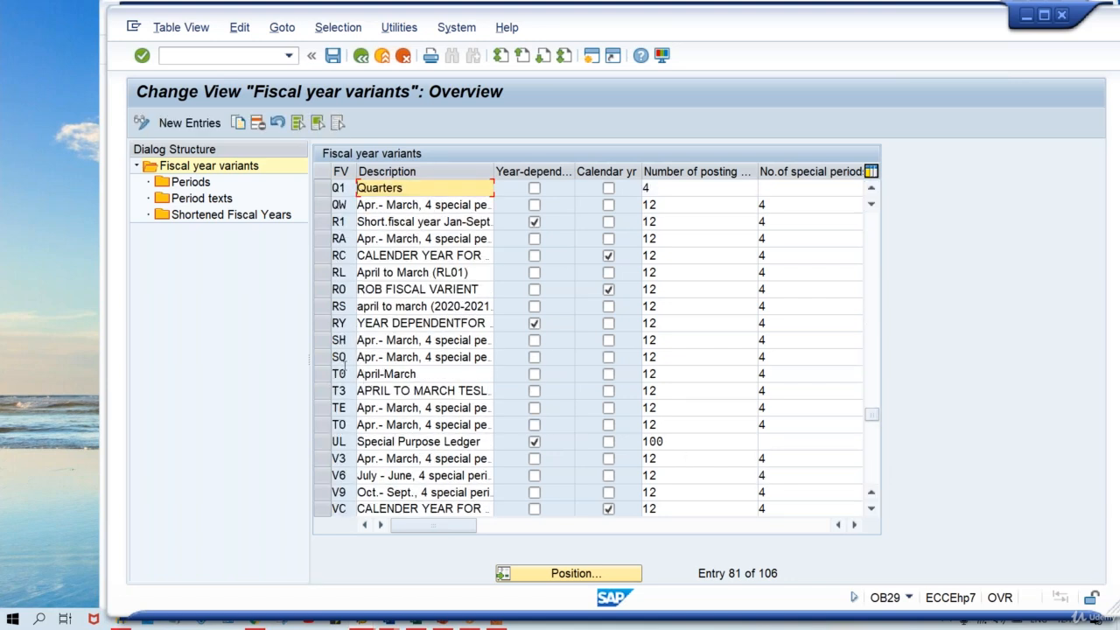
{"action": "left_click", "coordinate": [323, 374]}
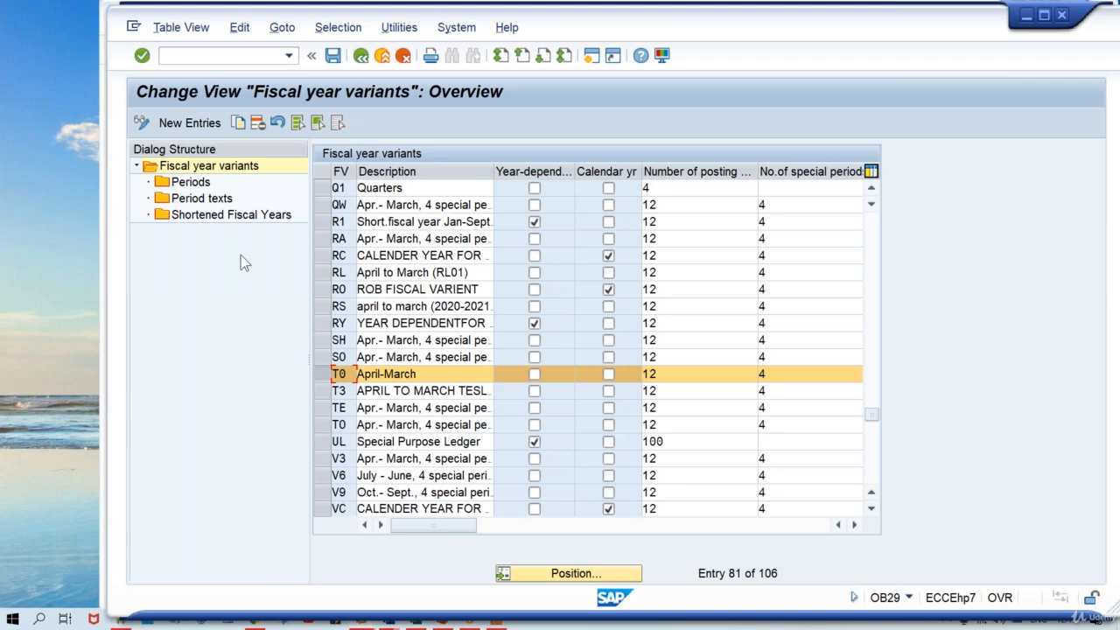
{"action": "double_click", "coordinate": [187, 183]}
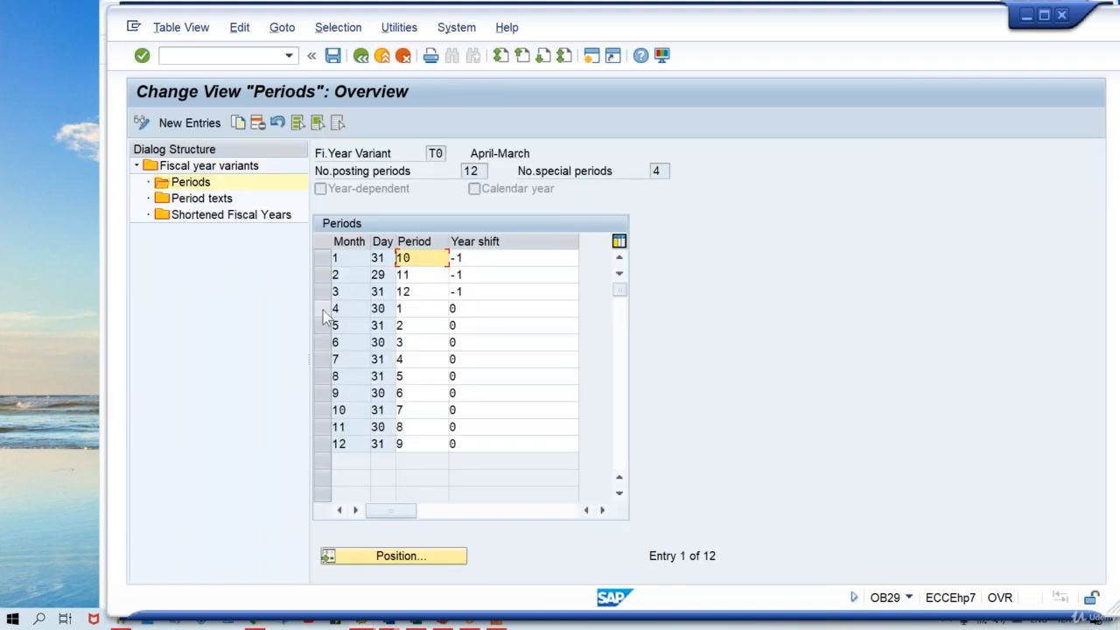
Check which posting period is assigned to month 4 in variant T0.
{"action": "left_click", "coordinate": [323, 309]}
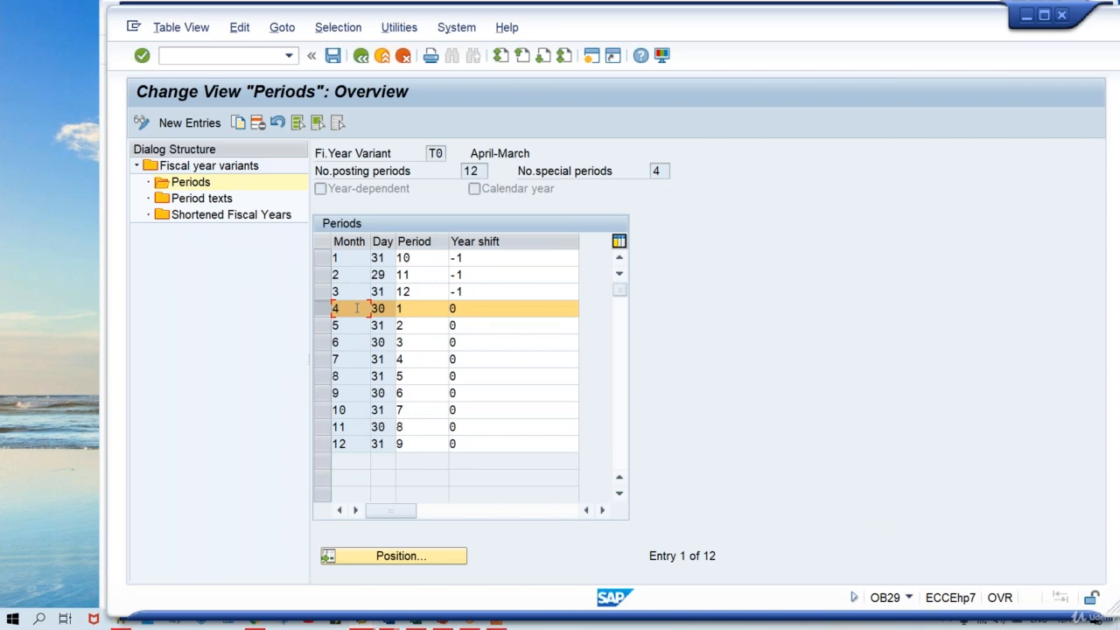
{"action": "left_click", "coordinate": [416, 309]}
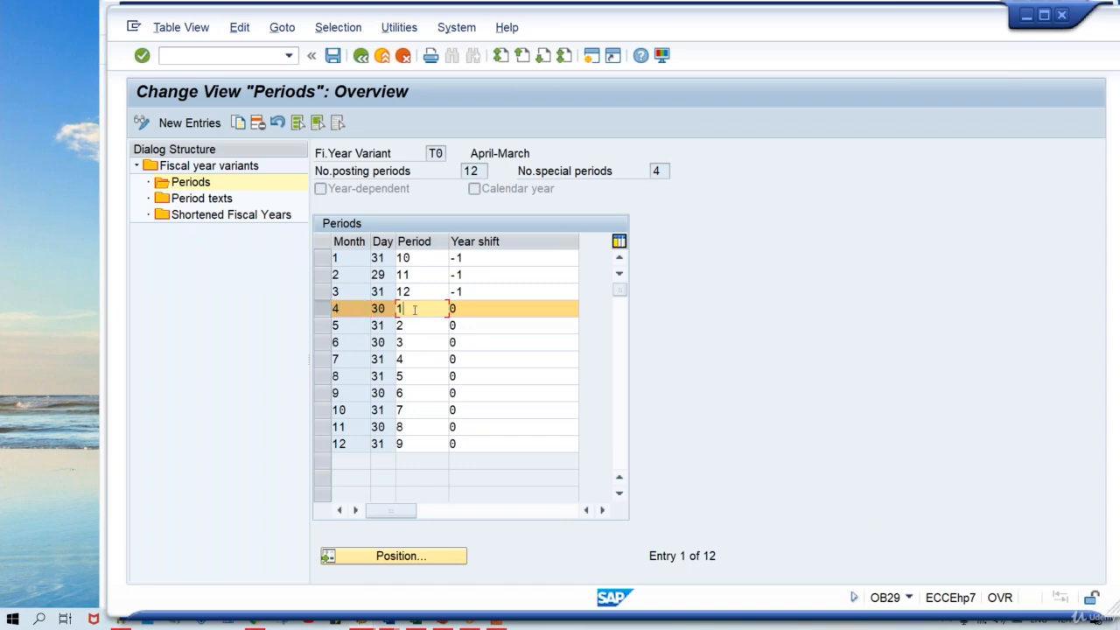
{"action": "left_click", "coordinate": [355, 310]}
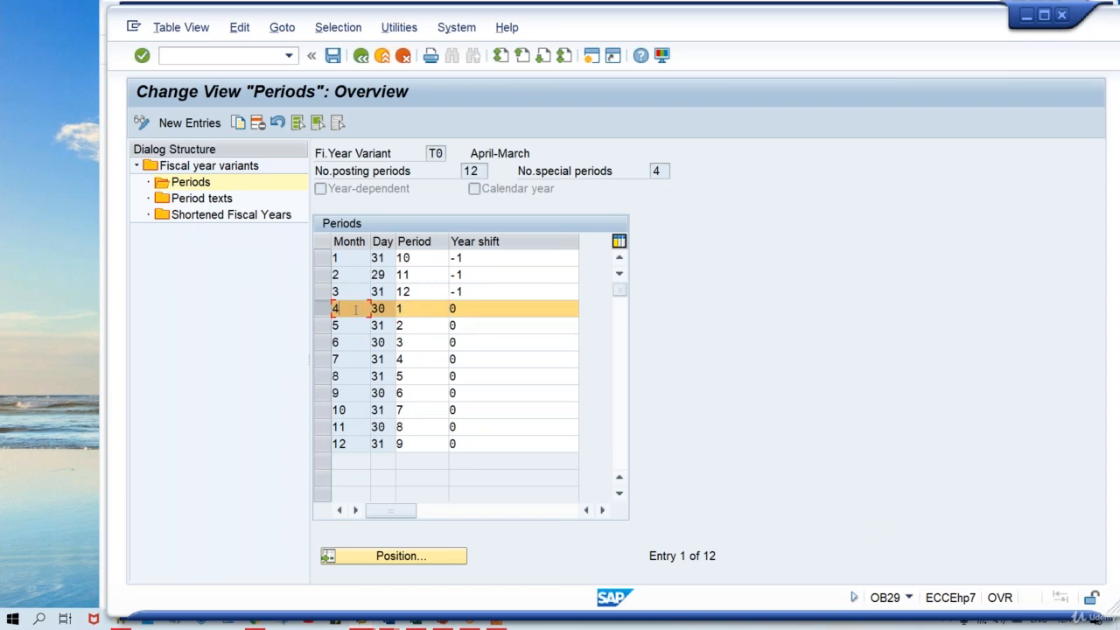
{"action": "left_click", "coordinate": [407, 310]}
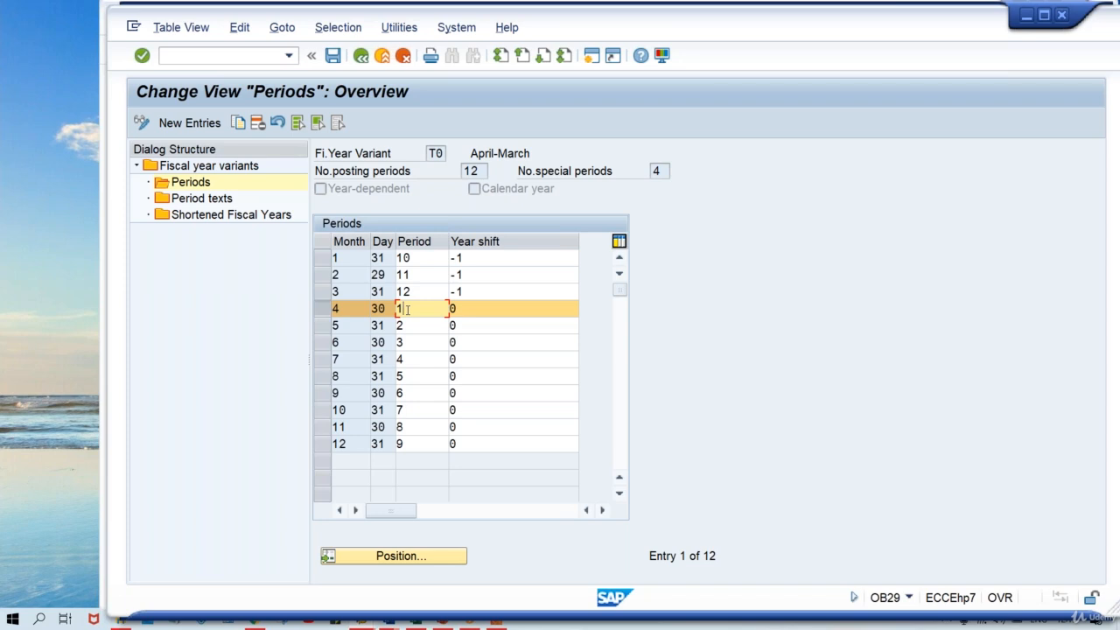
Return to the F-02 posting session and set the document currency to INR.
{"action": "key", "text": "alt+Tab"}
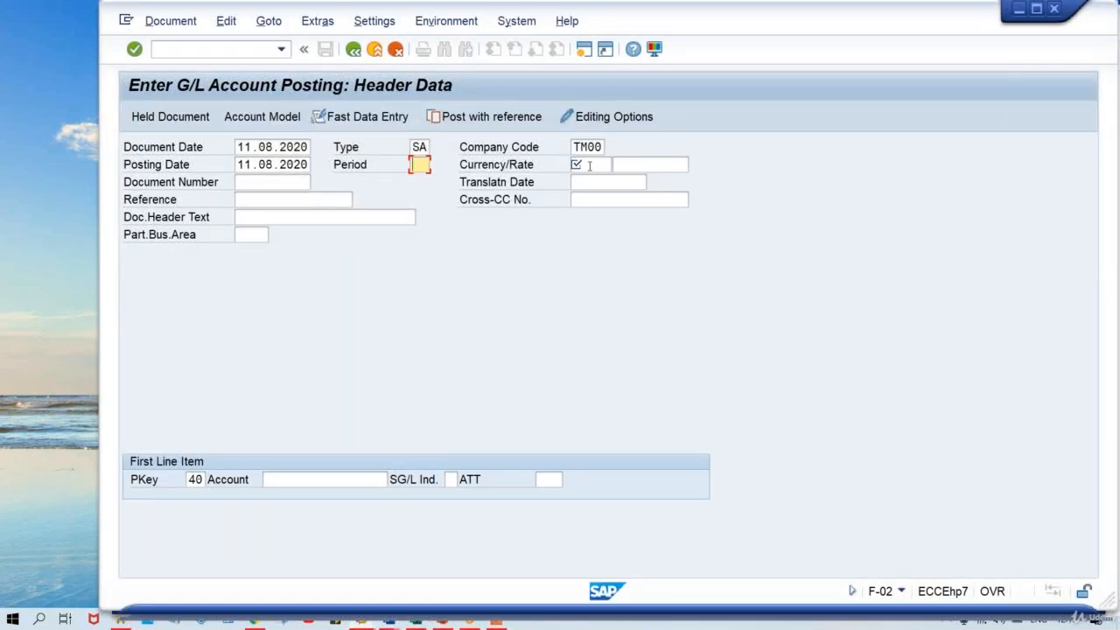
{"action": "left_click", "coordinate": [590, 165]}
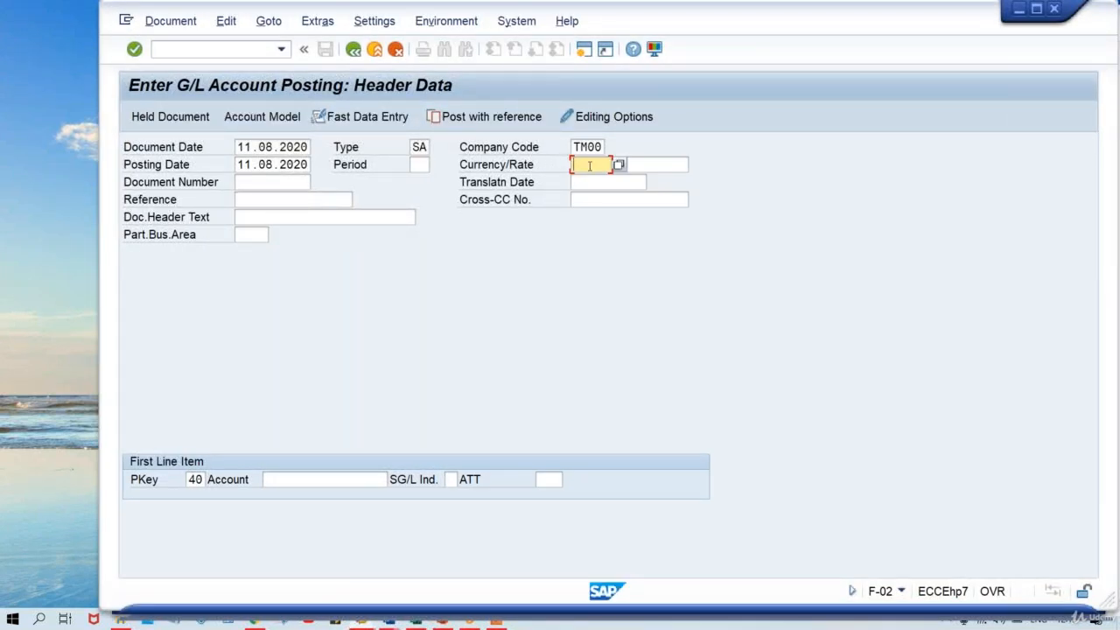
{"action": "type", "text": "INR"}
Switch to the Class workbook in Excel and append "- 40" to the RENT ACT DR. entry in cell F3.
{"action": "key", "text": "alt+Tab"}
{"action": "key", "text": "Tab"}
{"action": "key", "text": "Tab"}
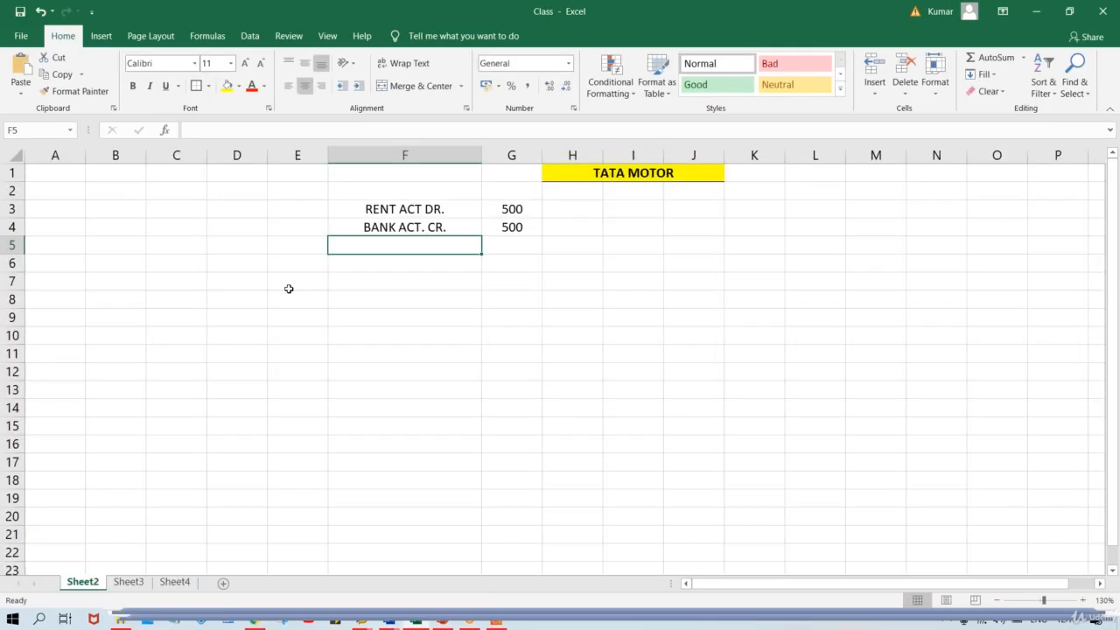
{"action": "left_click", "coordinate": [451, 211]}
{"action": "left_click", "coordinate": [435, 227]}
{"action": "left_click", "coordinate": [463, 208]}
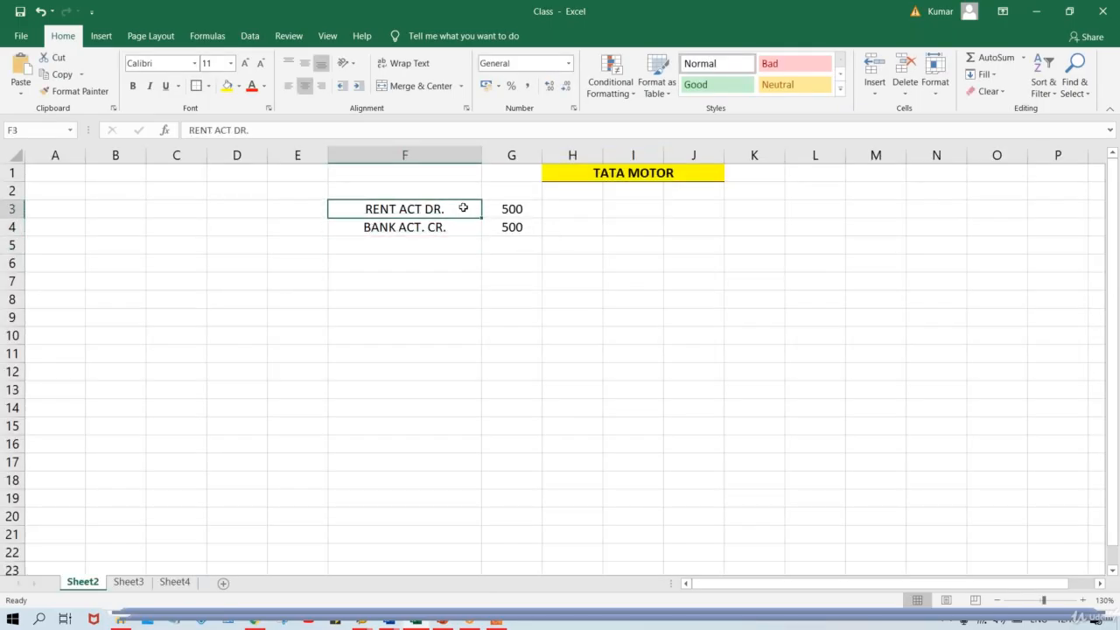
{"action": "double_click", "coordinate": [463, 208]}
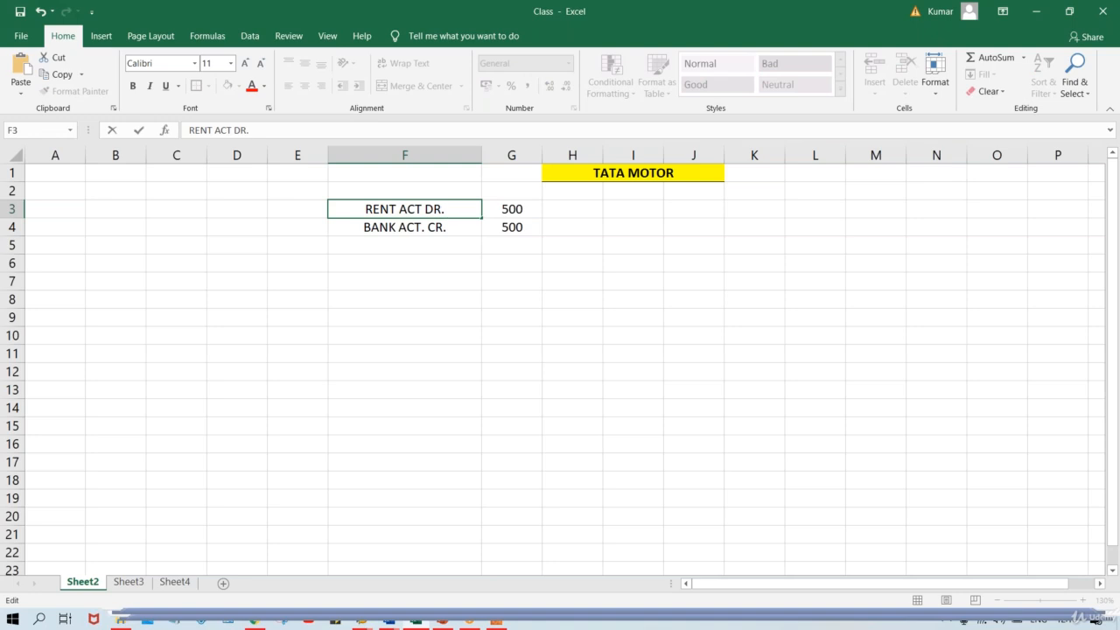
{"action": "type", "text": "- 40"}
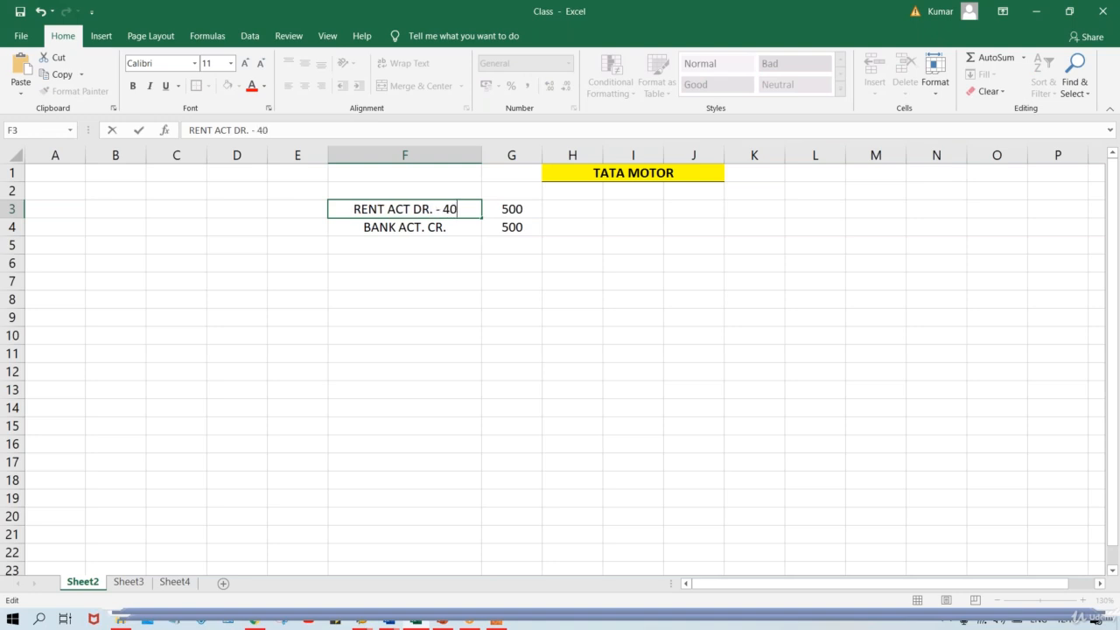
Append "- 50" to the BANK ACT. CR. entry in cell F4.
{"action": "left_click", "coordinate": [458, 228]}
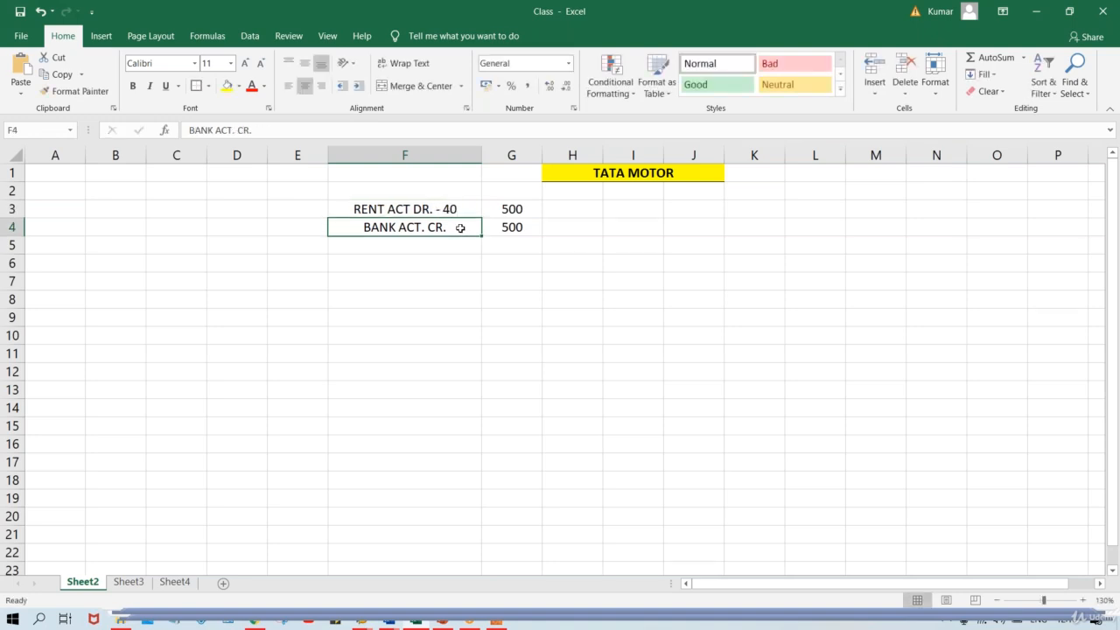
{"action": "double_click", "coordinate": [463, 226]}
{"action": "type", "text": "-"}
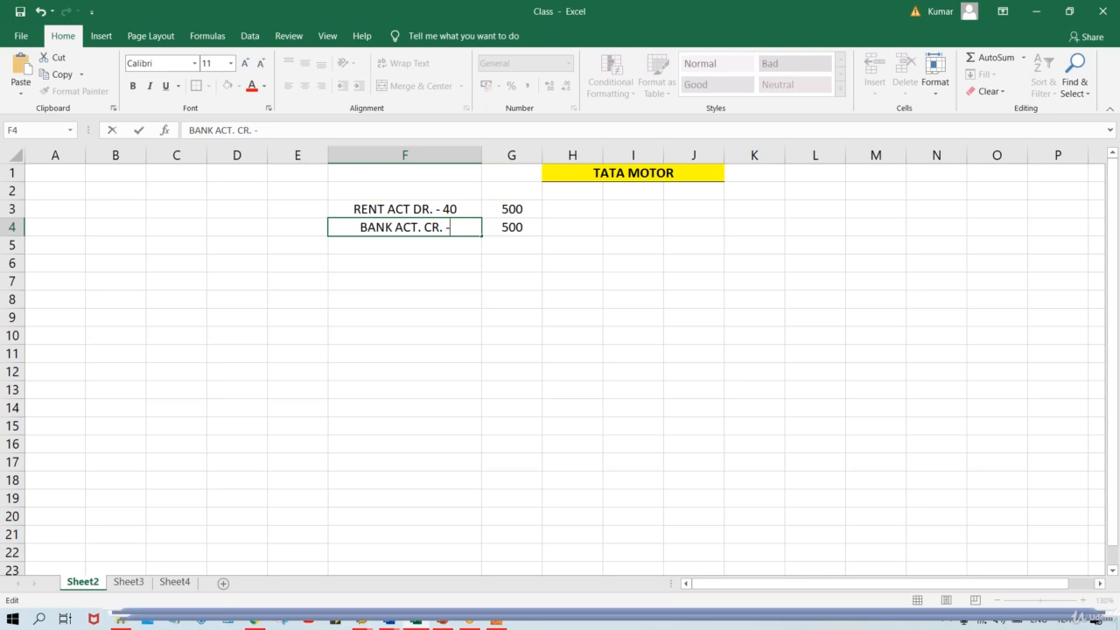
{"action": "type", "text": " 50"}
{"action": "key", "text": "Return"}
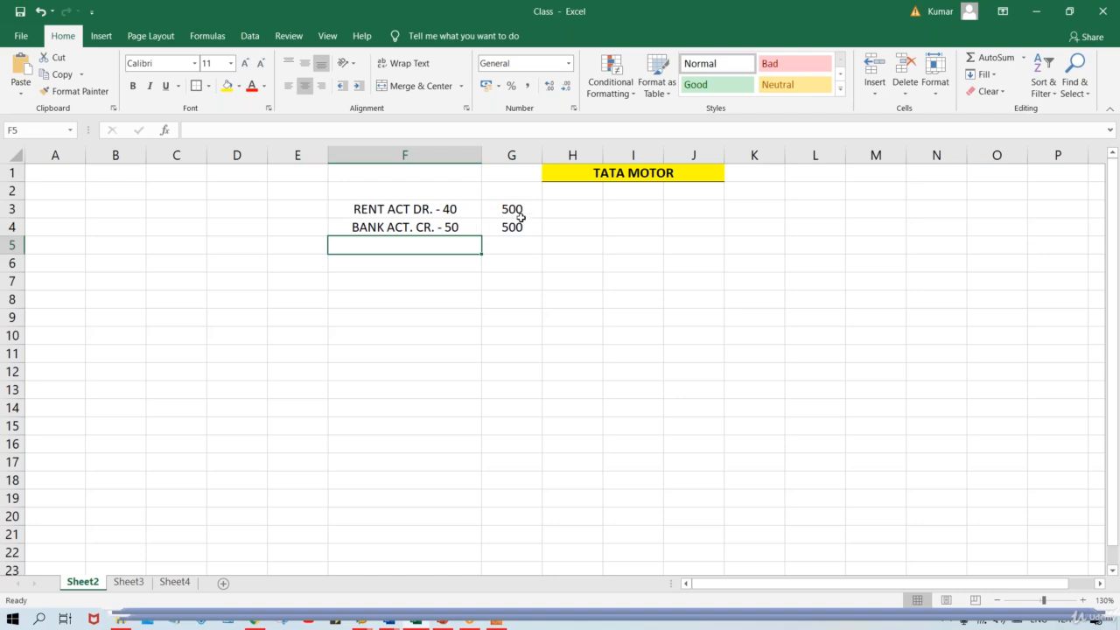
Enter the heading "F-02 (JV)" in cell F1 above the journal entry.
{"action": "left_click", "coordinate": [396, 178]}
{"action": "type", "text": "F"}
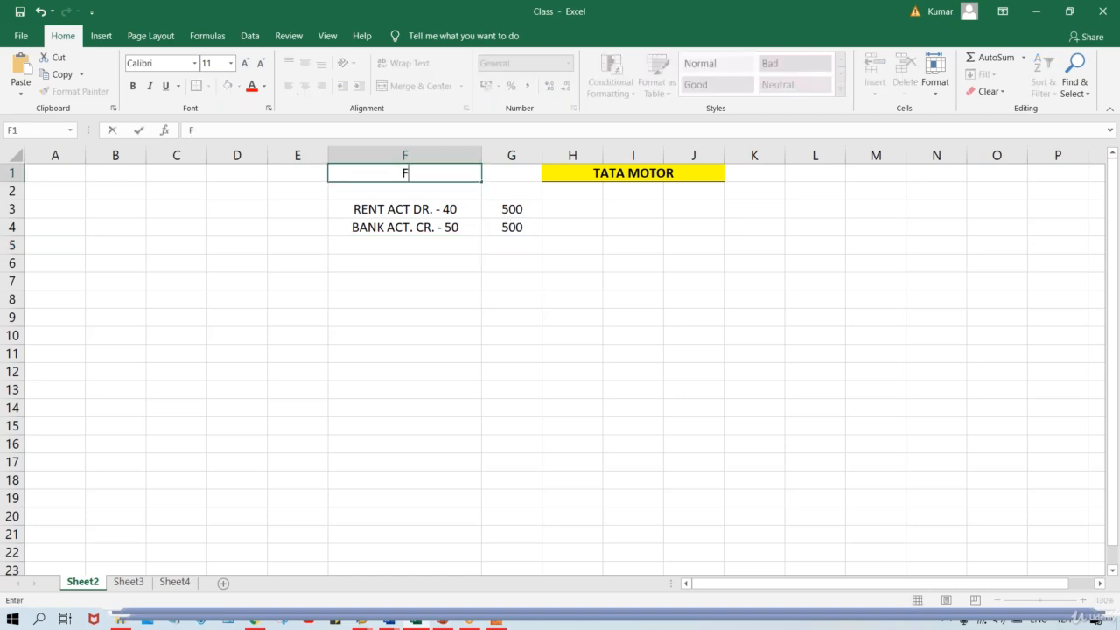
{"action": "type", "text": "-02"}
{"action": "key", "text": "Return"}
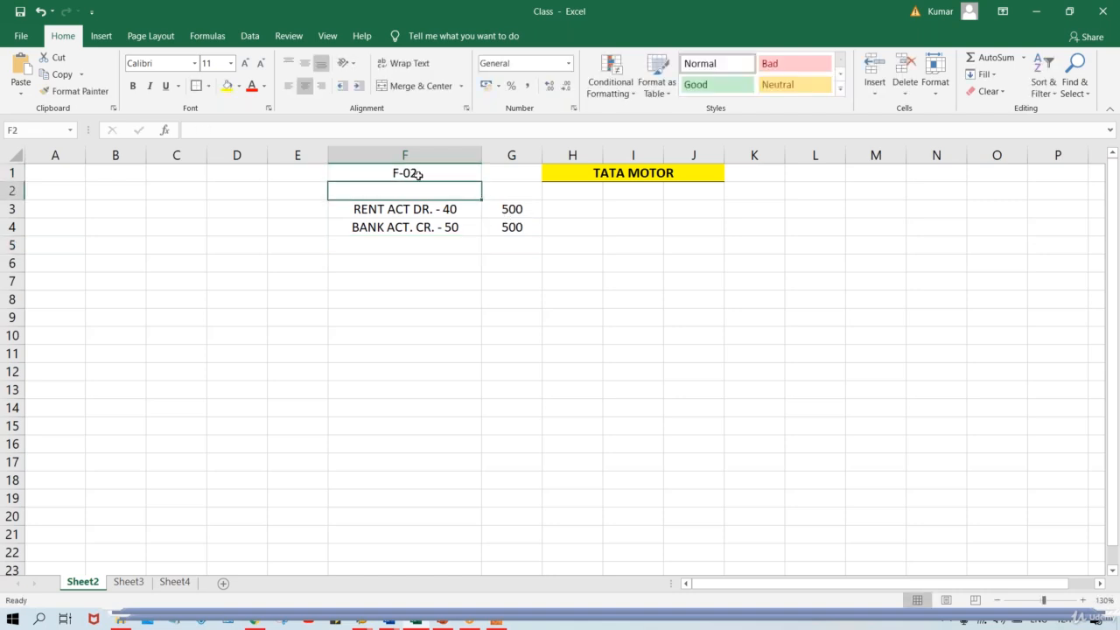
{"action": "double_click", "coordinate": [438, 174]}
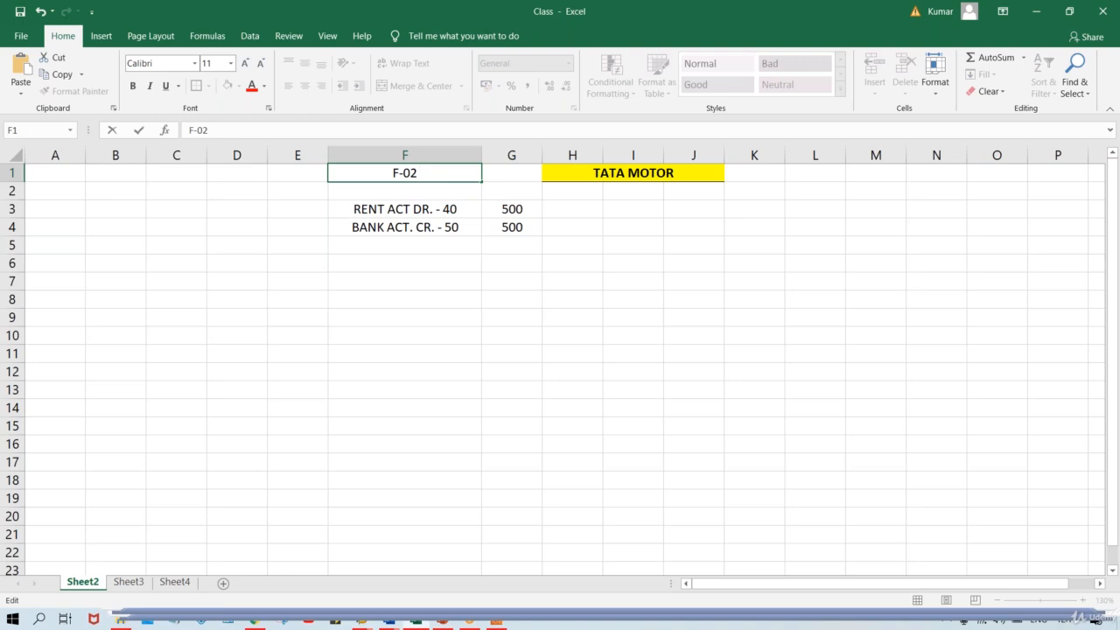
{"action": "type", "text": "(JV)"}
{"action": "left_click", "coordinate": [435, 280]}
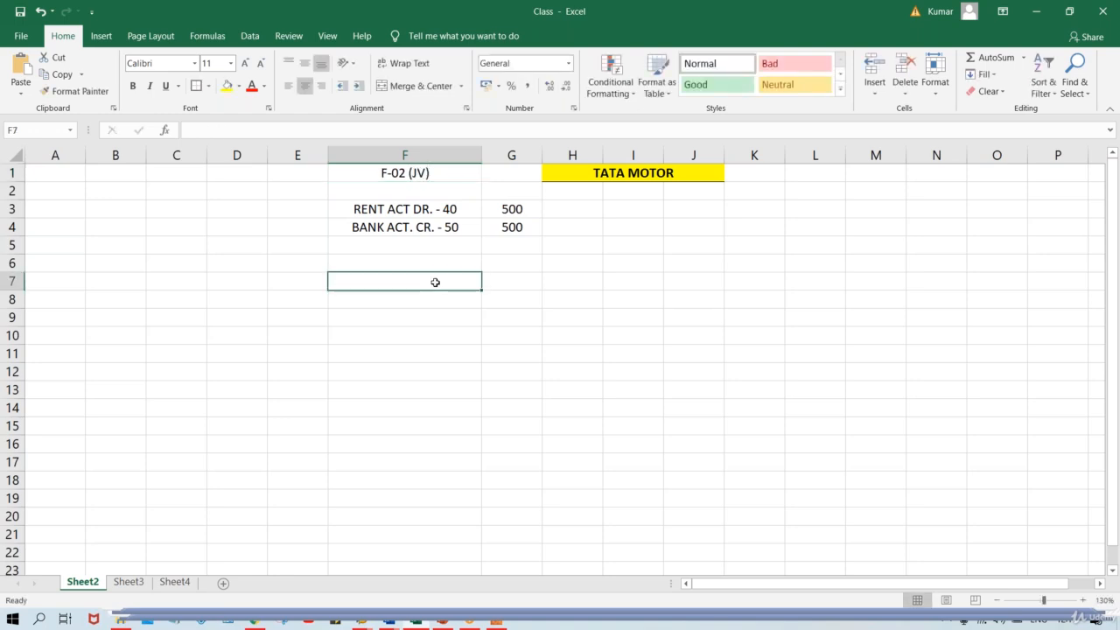
{"action": "left_click", "coordinate": [404, 174]}
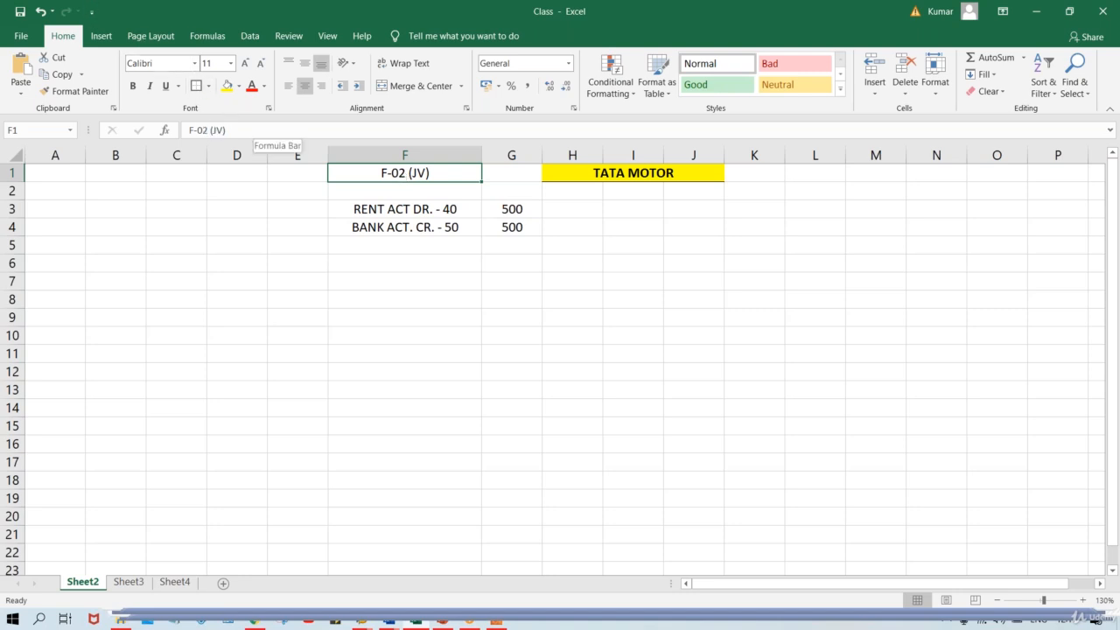
Underline the "F-02 (JV)" heading in cell F1.
{"action": "left_click", "coordinate": [165, 86]}
{"action": "left_click", "coordinate": [374, 255]}
{"action": "right_click", "coordinate": [463, 356]}
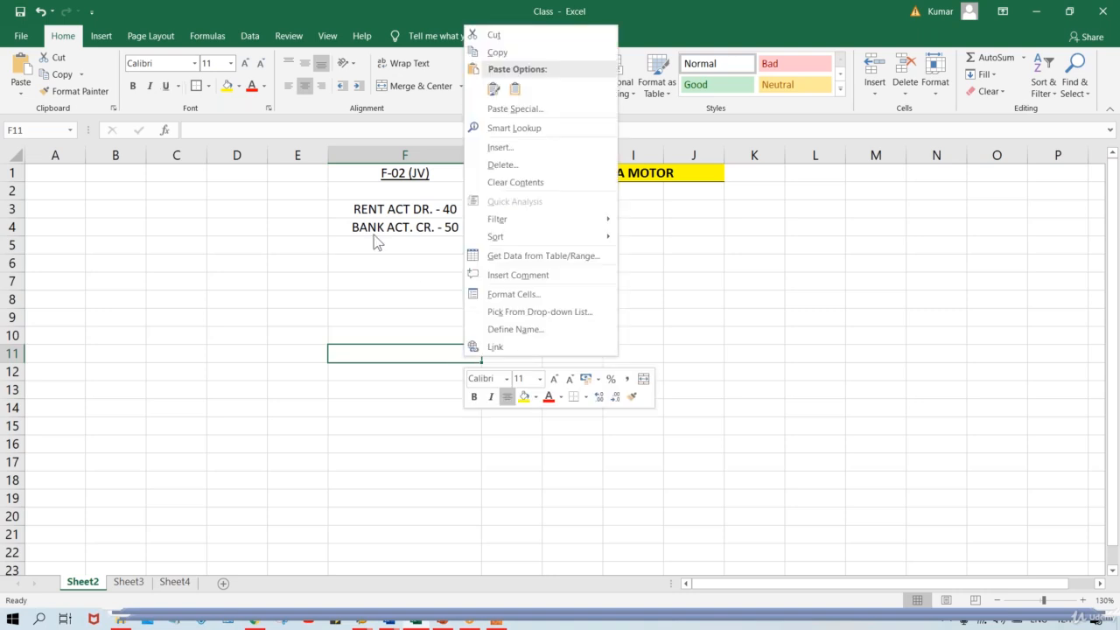
Review the posting keys and amounts of the rent debit and bank credit entries in the worksheet.
{"action": "left_click", "coordinate": [365, 226]}
{"action": "left_click", "coordinate": [519, 231]}
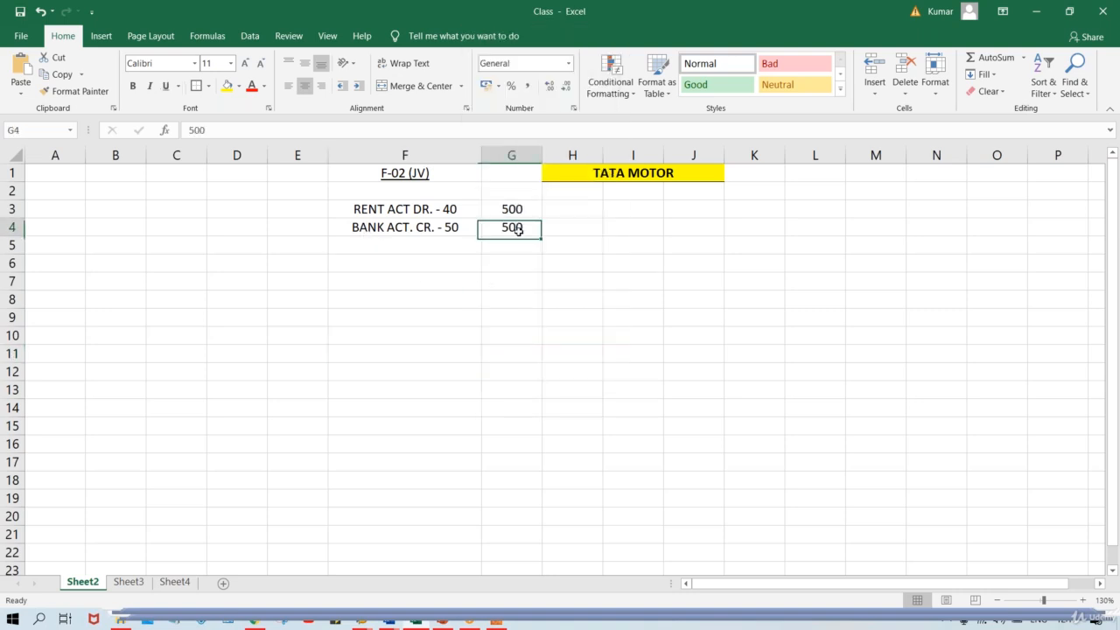
{"action": "left_click", "coordinate": [459, 209]}
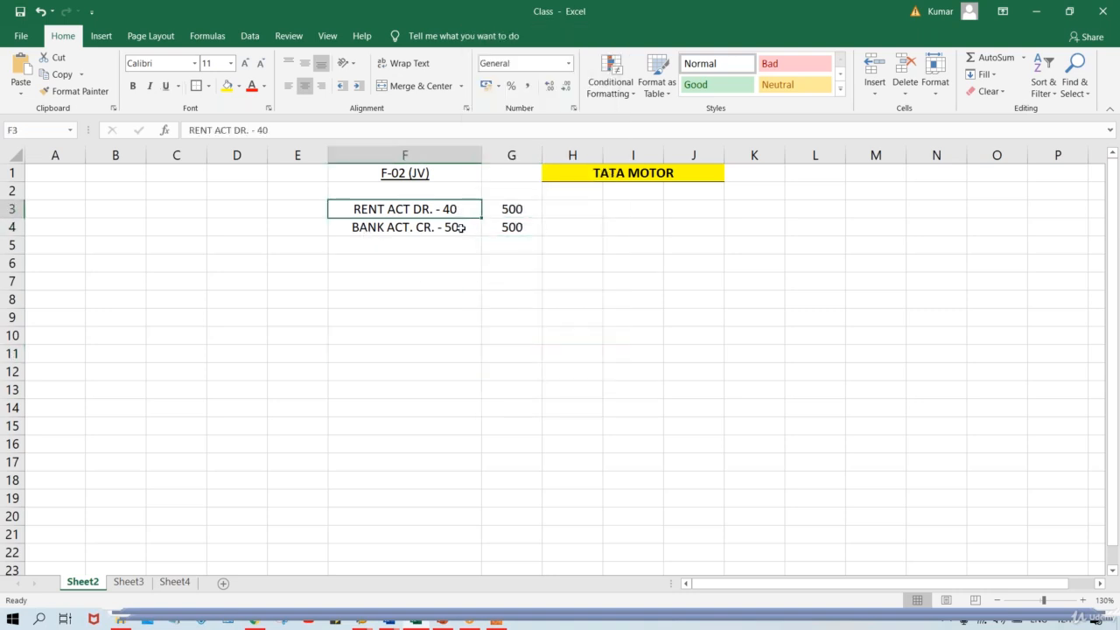
{"action": "left_click", "coordinate": [459, 227]}
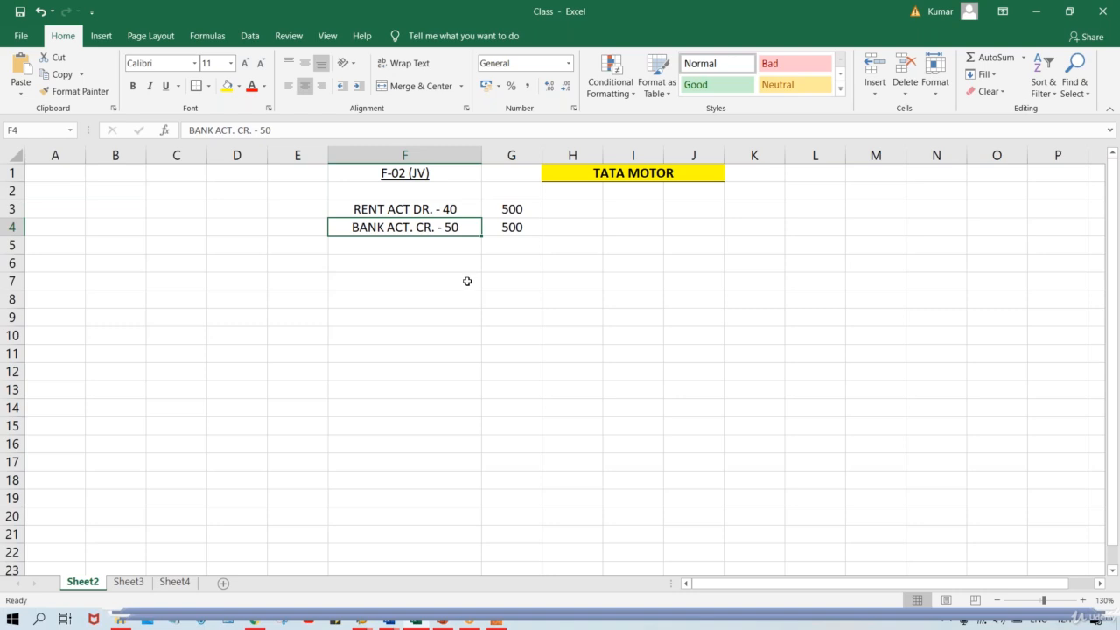
{"action": "left_click", "coordinate": [444, 210]}
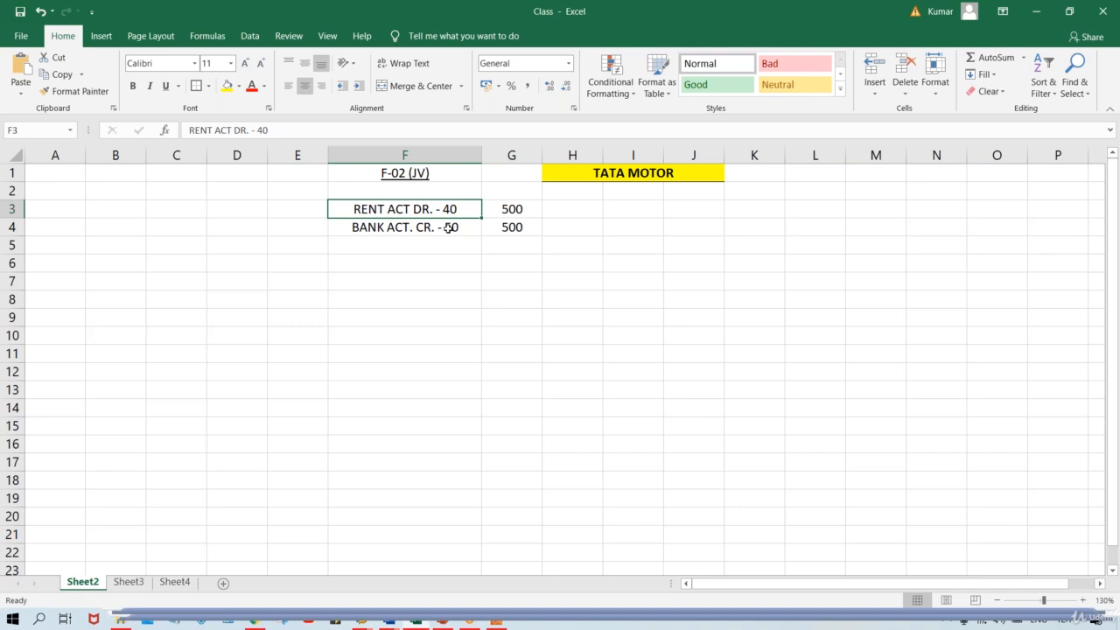
{"action": "left_click", "coordinate": [449, 228]}
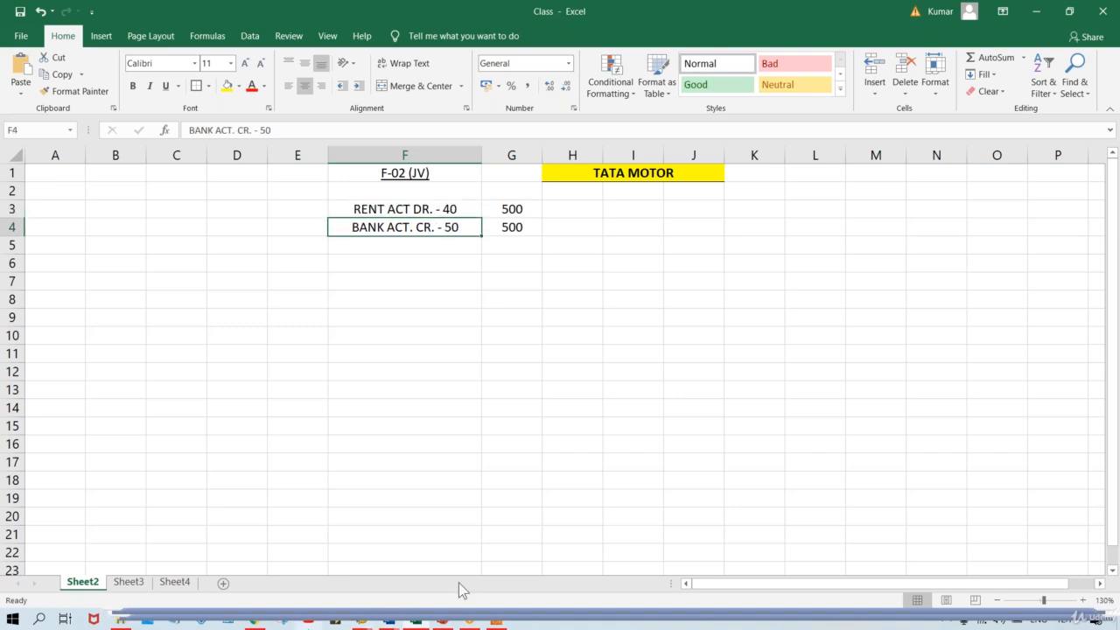
Switch back to the F-02 session in SAP, look up rent account 4000 in chart of accounts TCOA for the first line item, and submit the header.
{"action": "key", "text": "alt+Tab"}
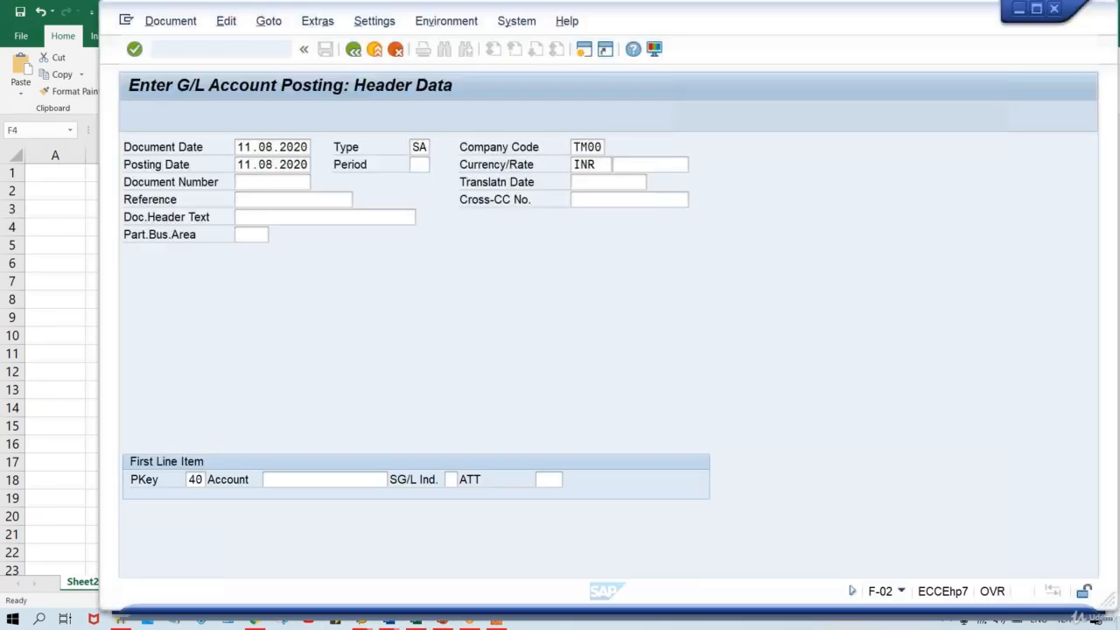
{"action": "left_click", "coordinate": [194, 480]}
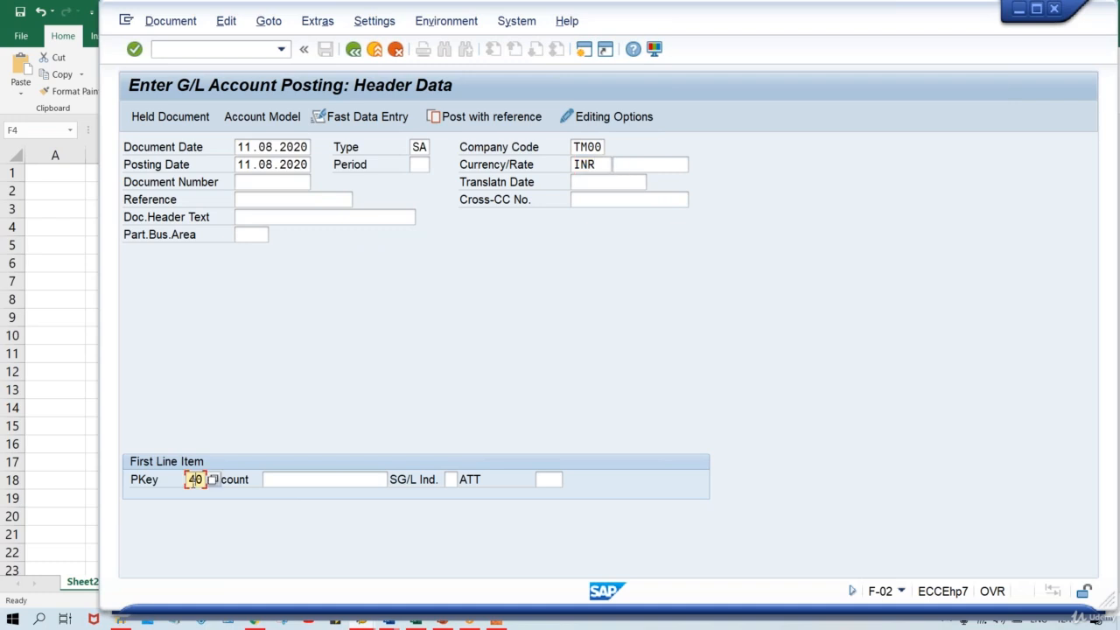
{"action": "left_click", "coordinate": [329, 479]}
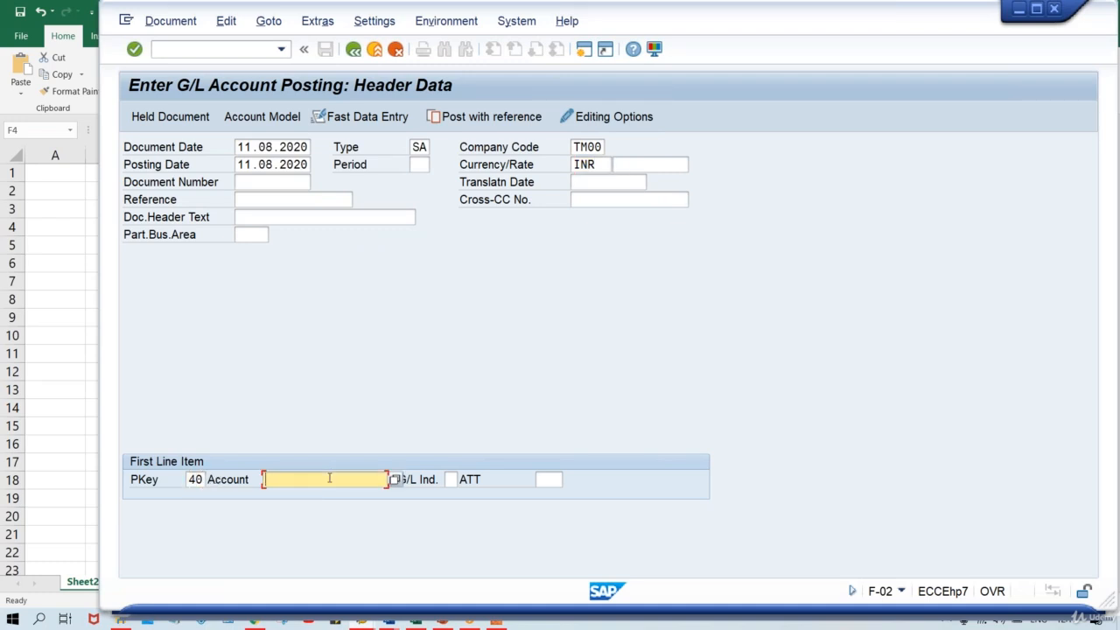
{"action": "left_click", "coordinate": [395, 480]}
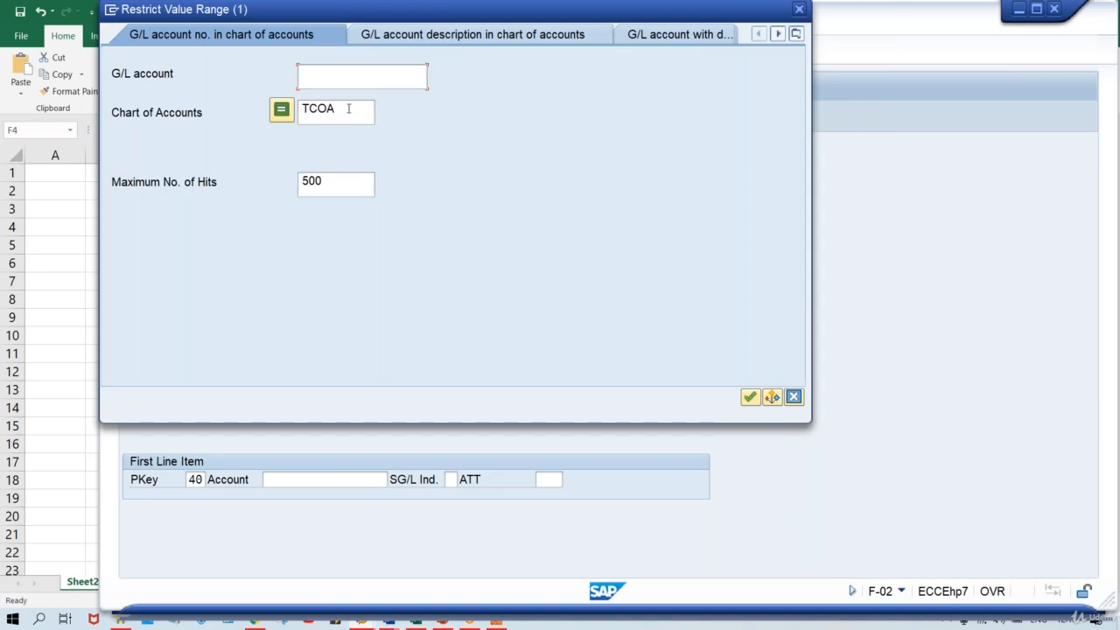
{"action": "left_click", "coordinate": [349, 108]}
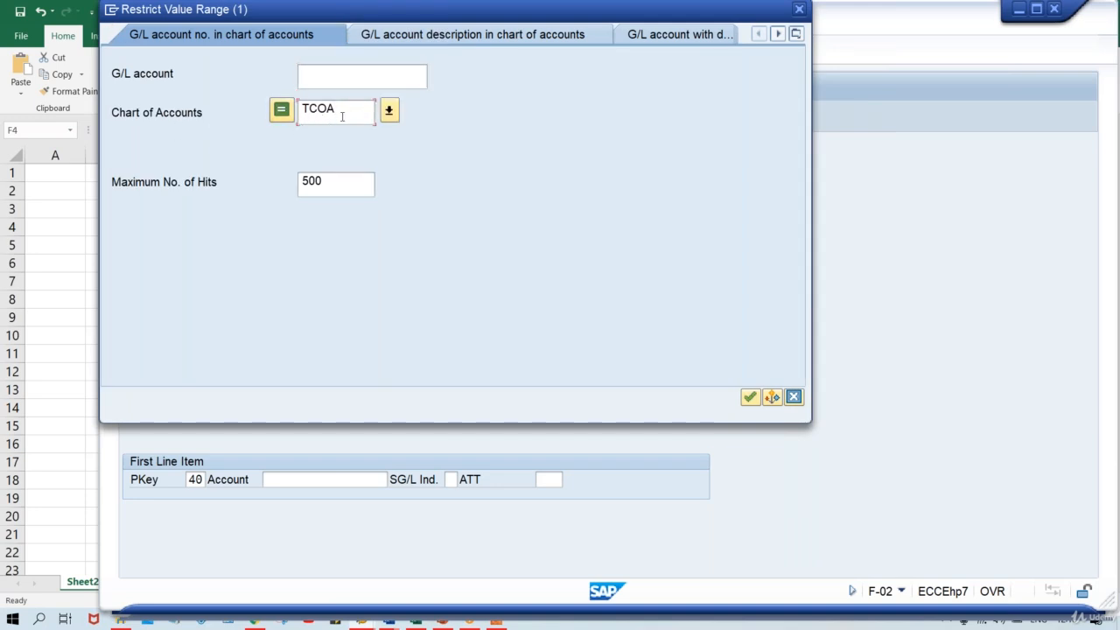
{"action": "key", "text": "Return"}
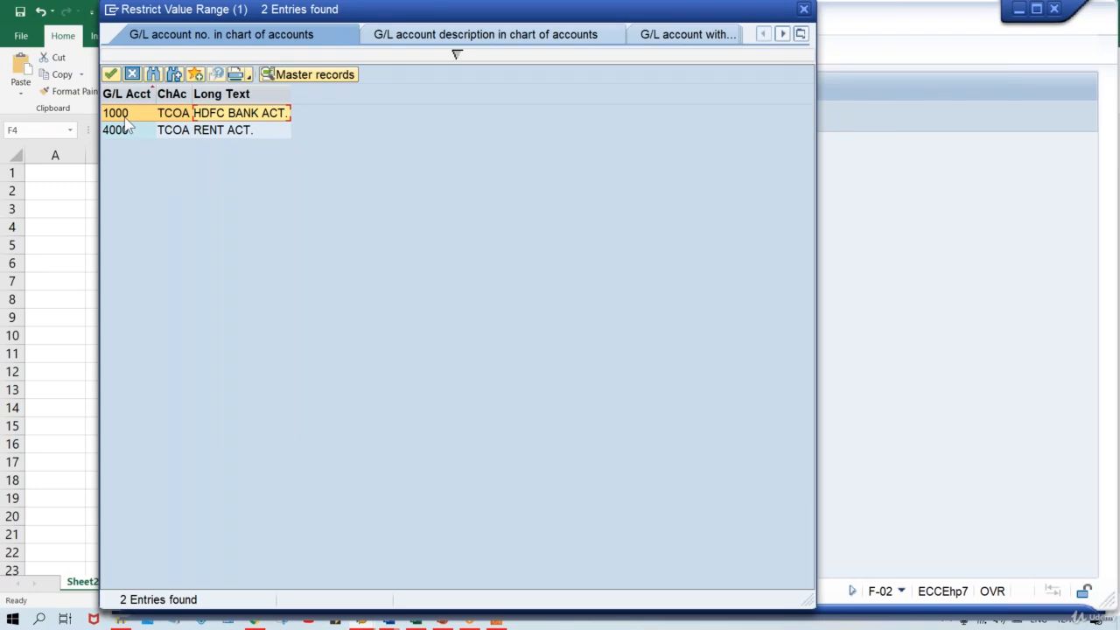
{"action": "left_click", "coordinate": [129, 135]}
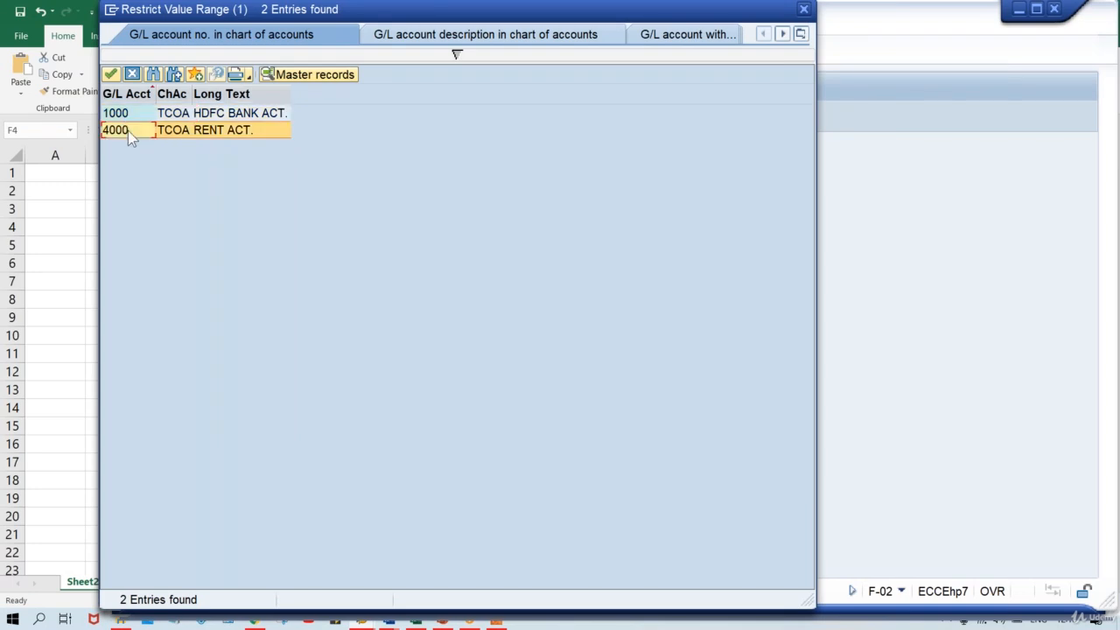
{"action": "left_click", "coordinate": [201, 132]}
{"action": "double_click", "coordinate": [201, 132]}
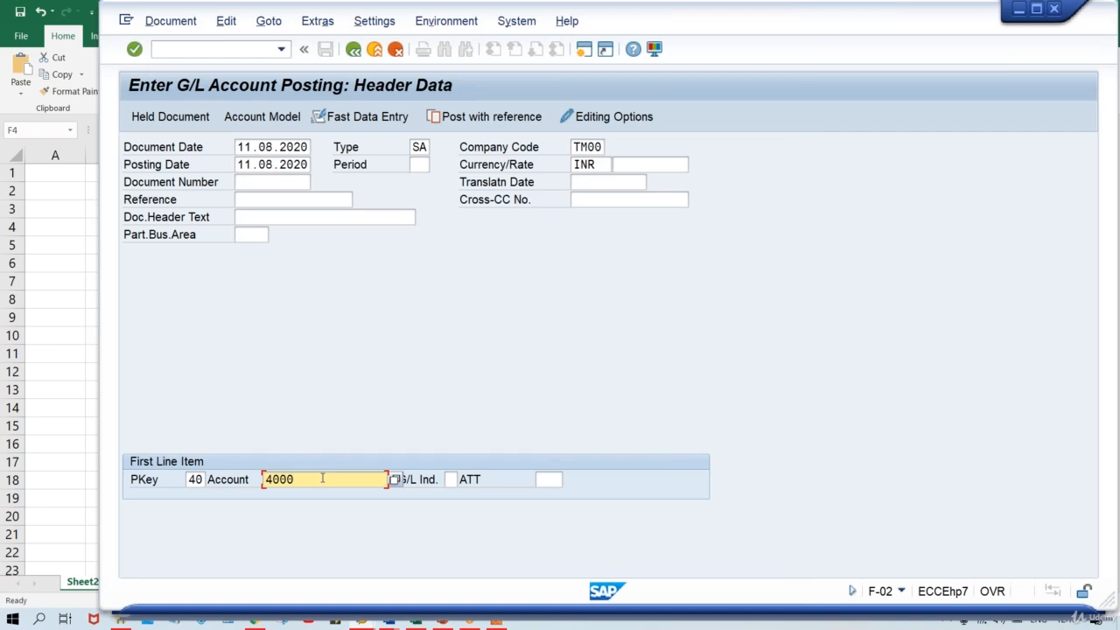
{"action": "key", "text": "Return"}
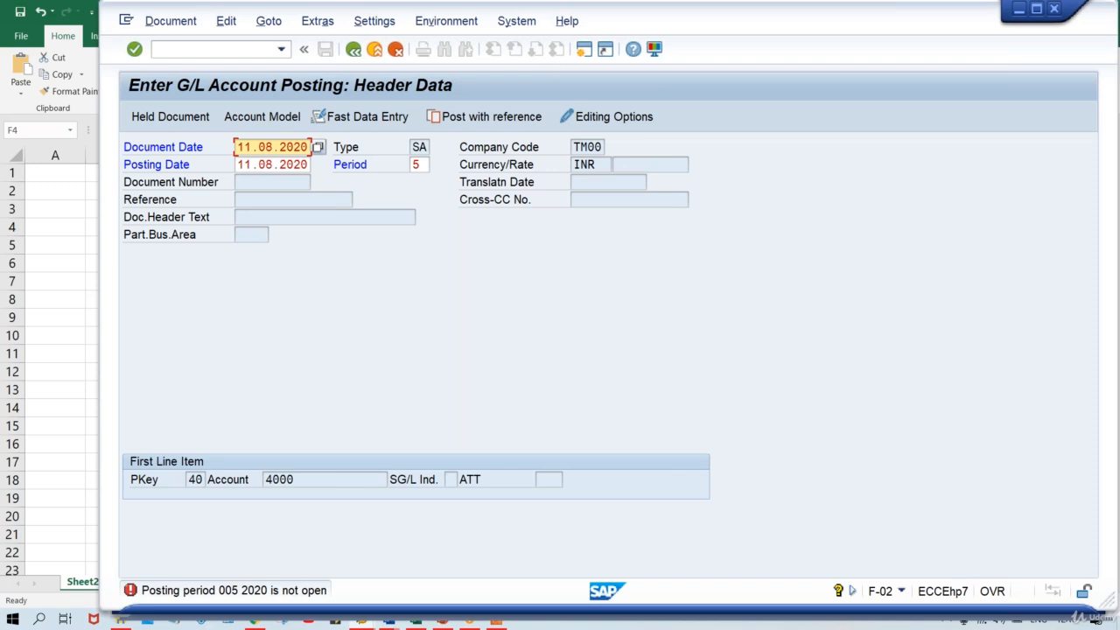
Read the detailed explanation of the posting period error and close it.
{"action": "left_click", "coordinate": [420, 165]}
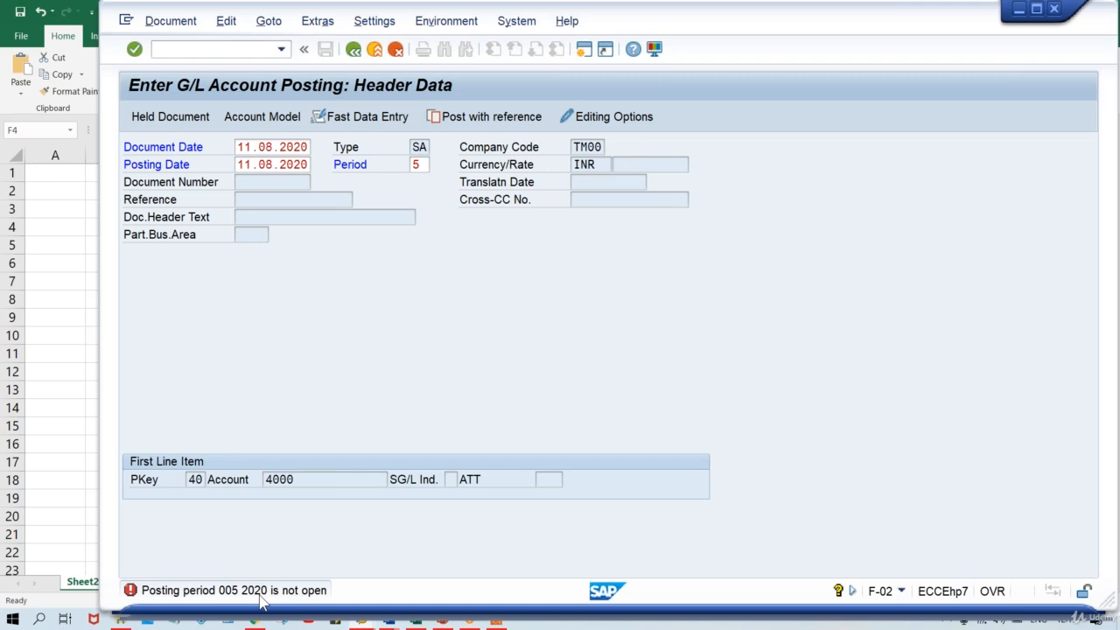
{"action": "double_click", "coordinate": [261, 593]}
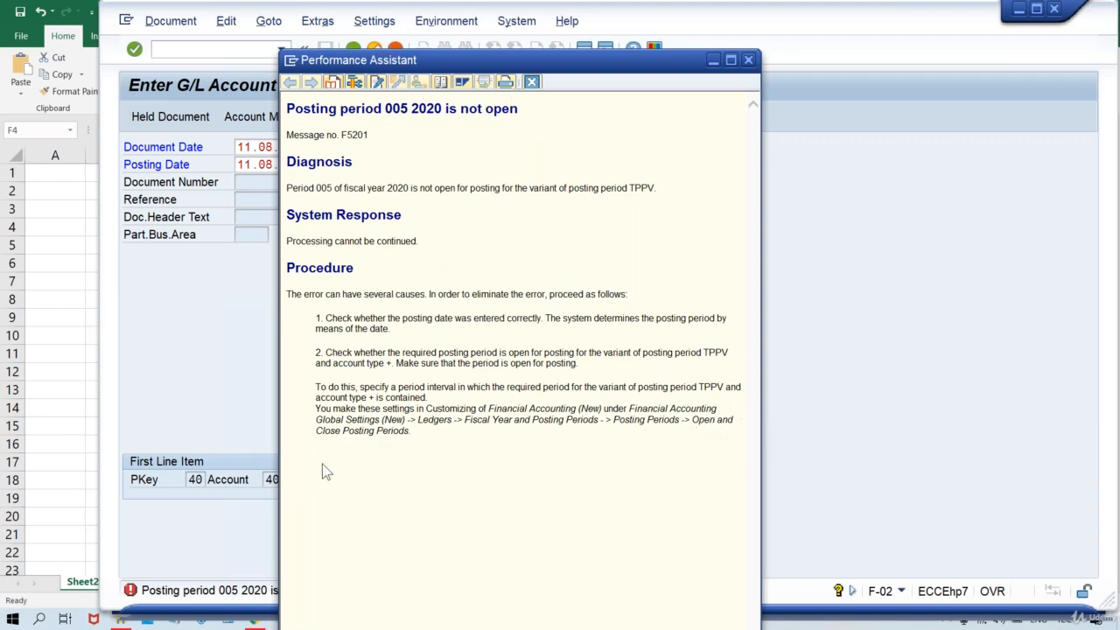
{"action": "left_click", "coordinate": [531, 82]}
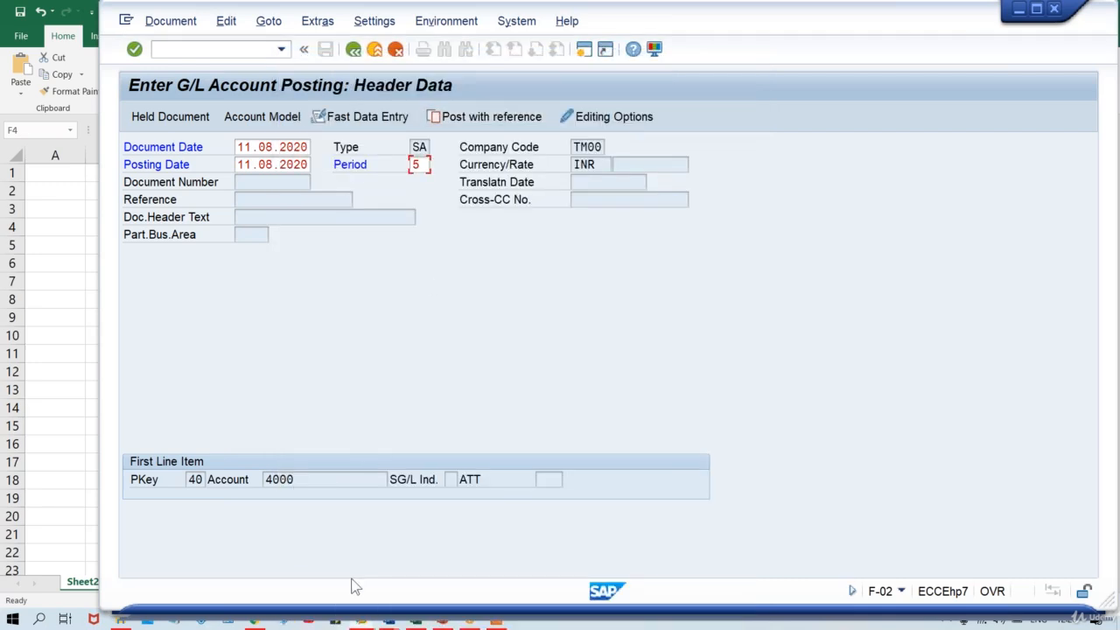
Switch to the fiscal year variant session, open transaction OB52 there, and position the list at posting period variant TPPV.
{"action": "key", "text": "alt+Tab"}
{"action": "key", "text": "alt+Tab"}
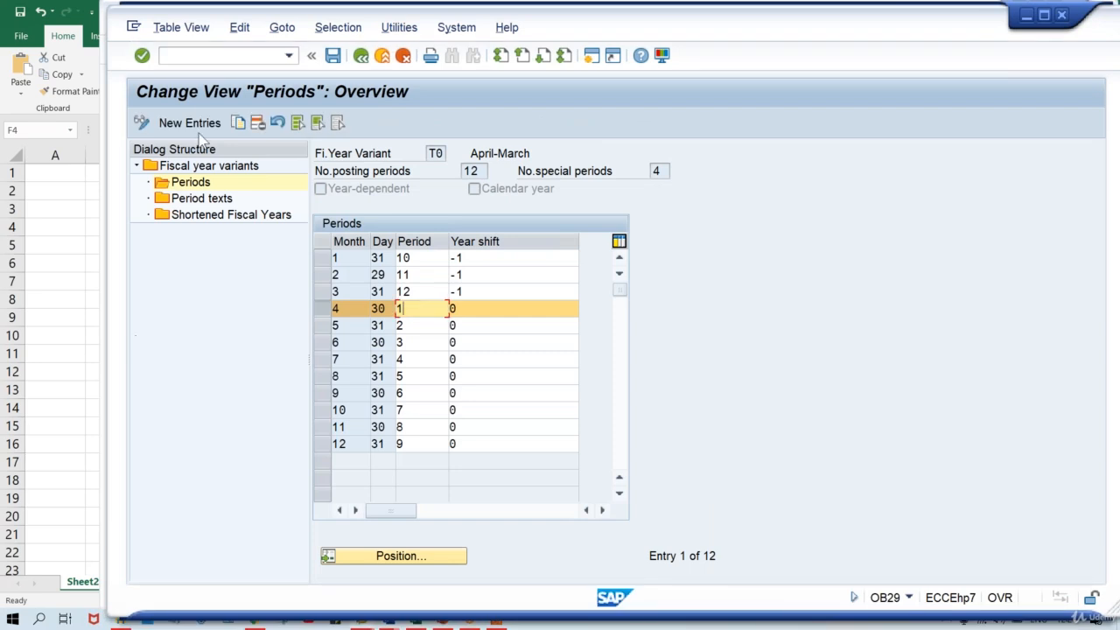
{"action": "left_click", "coordinate": [194, 55]}
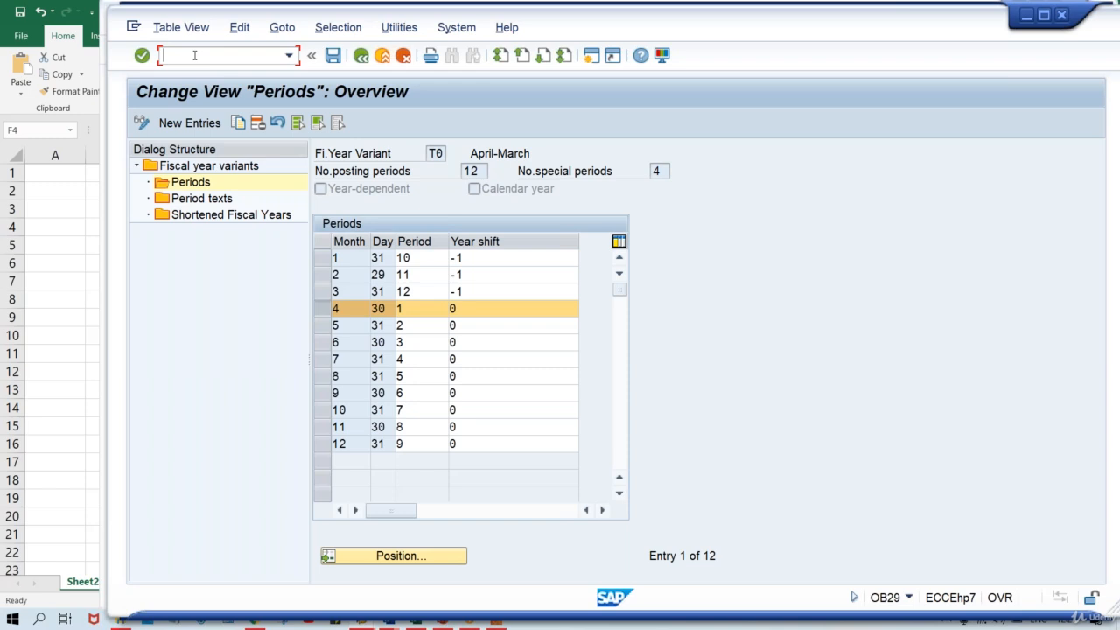
{"action": "type", "text": "/NOB52"}
{"action": "key", "text": "Return"}
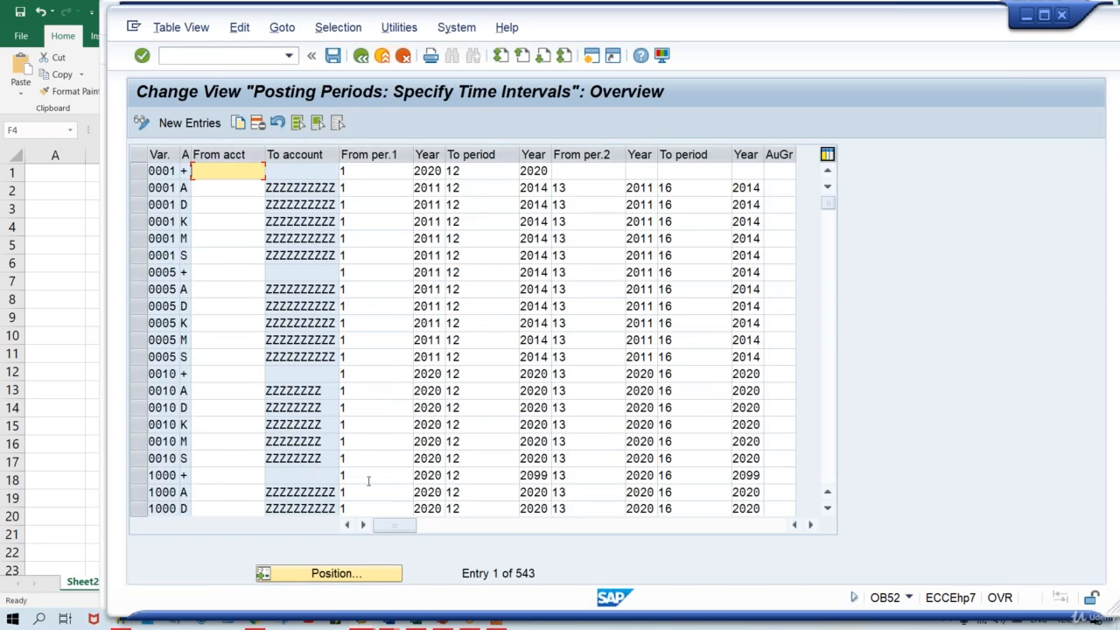
{"action": "left_click", "coordinate": [354, 582]}
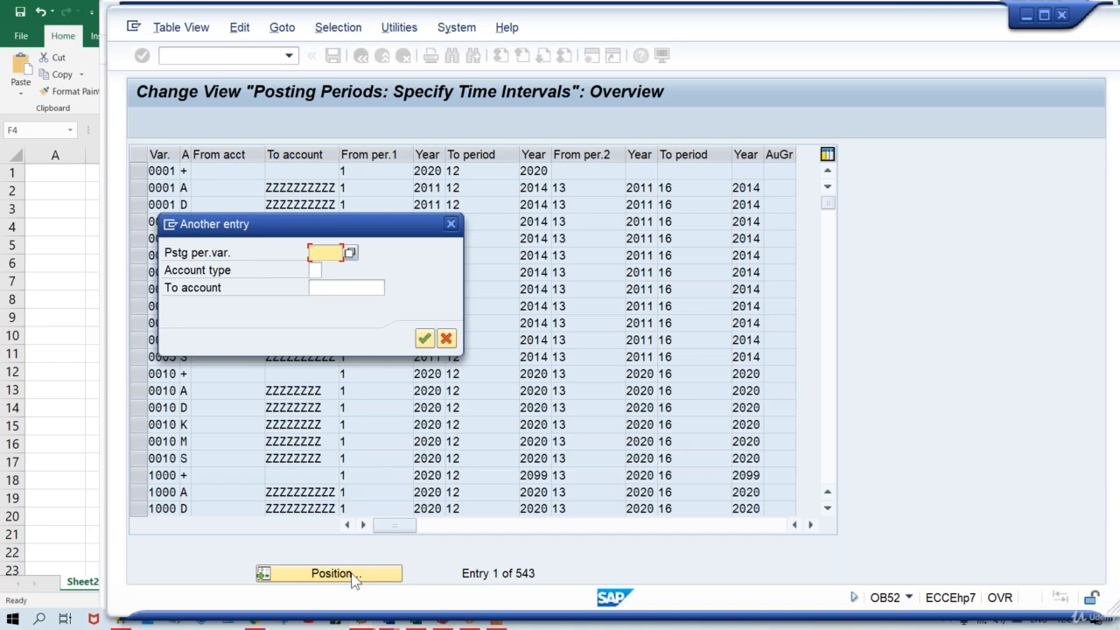
{"action": "type", "text": "tppv"}
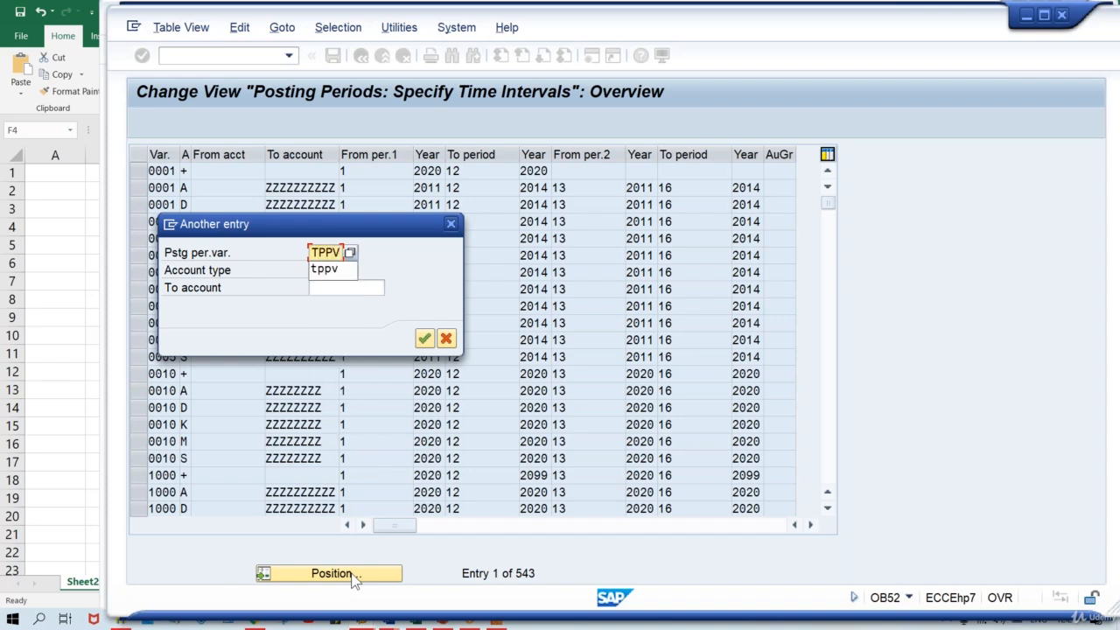
{"action": "key", "text": "Return"}
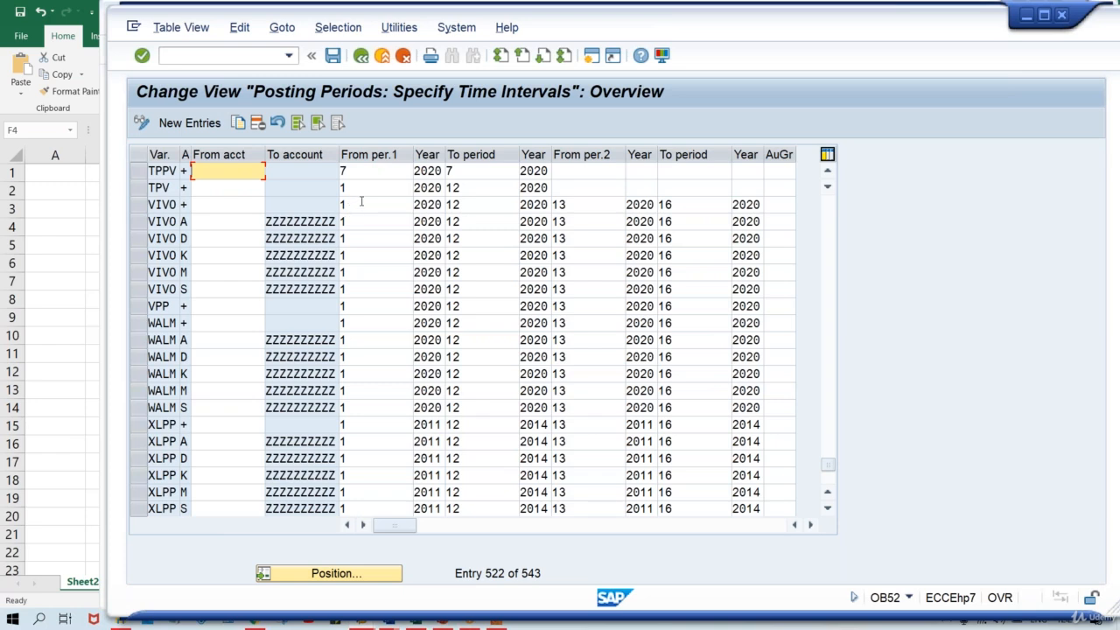
Set both the first interval's from period and to period of variant TPPV to 5, and save the posting periods.
{"action": "left_click", "coordinate": [360, 169]}
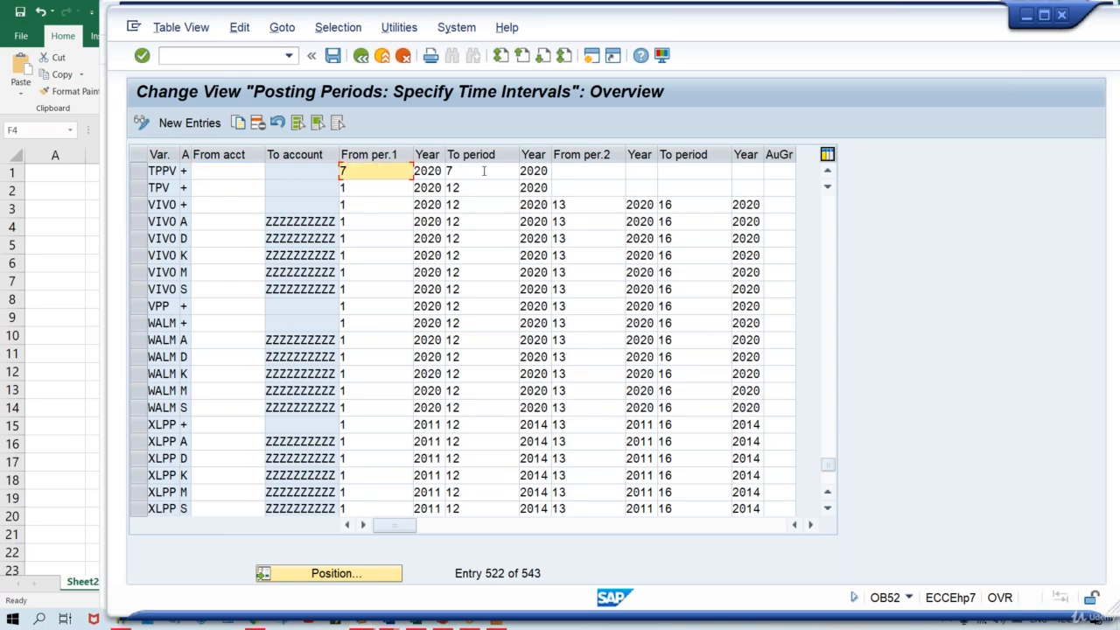
{"action": "key", "text": "Tab"}
{"action": "key", "text": "Tab"}
{"action": "left_click", "coordinate": [365, 170]}
{"action": "left_click", "coordinate": [487, 170]}
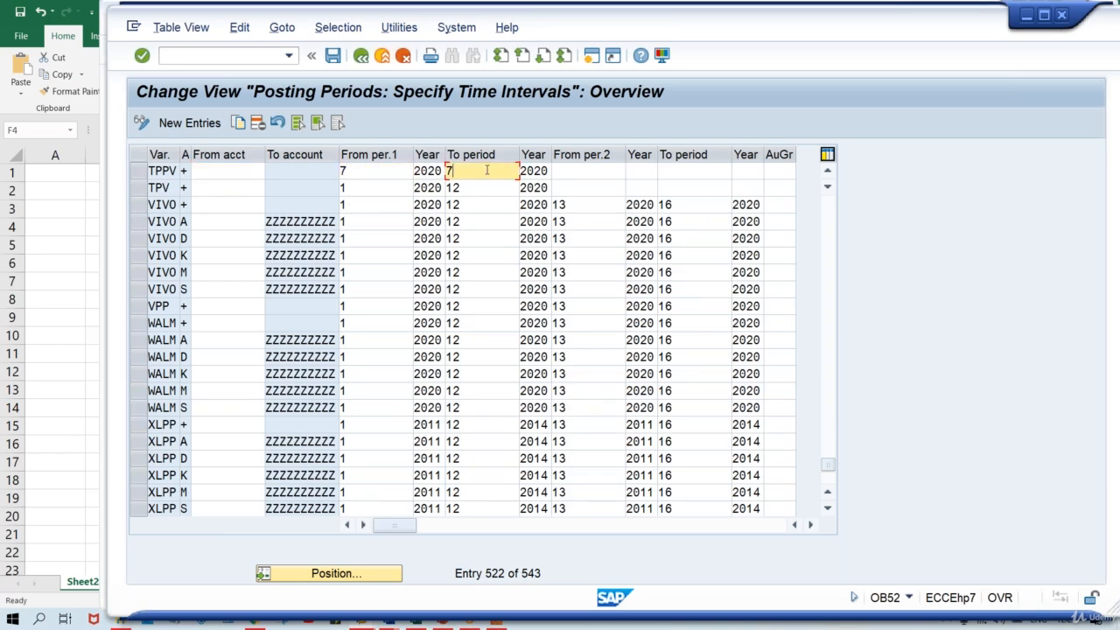
{"action": "left_click", "coordinate": [377, 173]}
{"action": "type", "text": "5"}
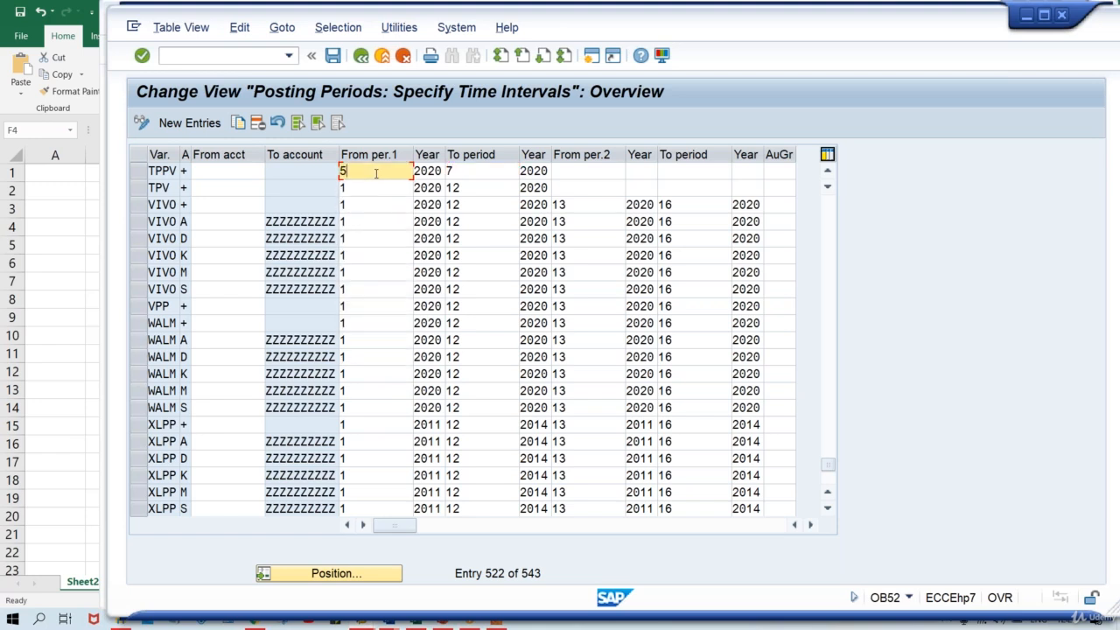
{"action": "key", "text": "Tab"}
{"action": "key", "text": "Tab"}
{"action": "key", "text": "BackSpace"}
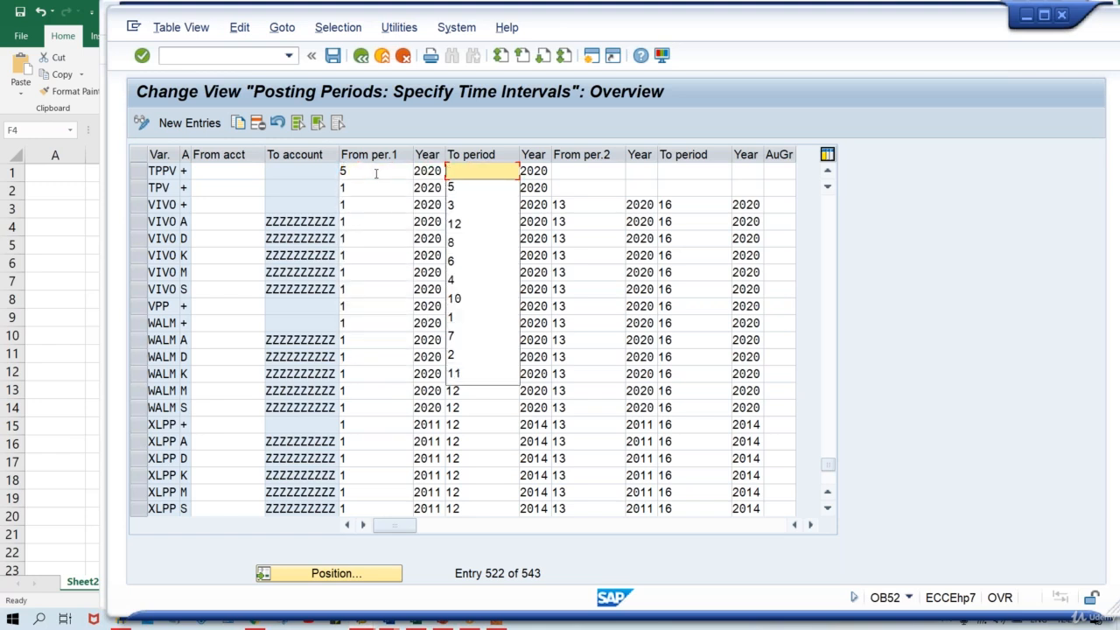
{"action": "type", "text": "5"}
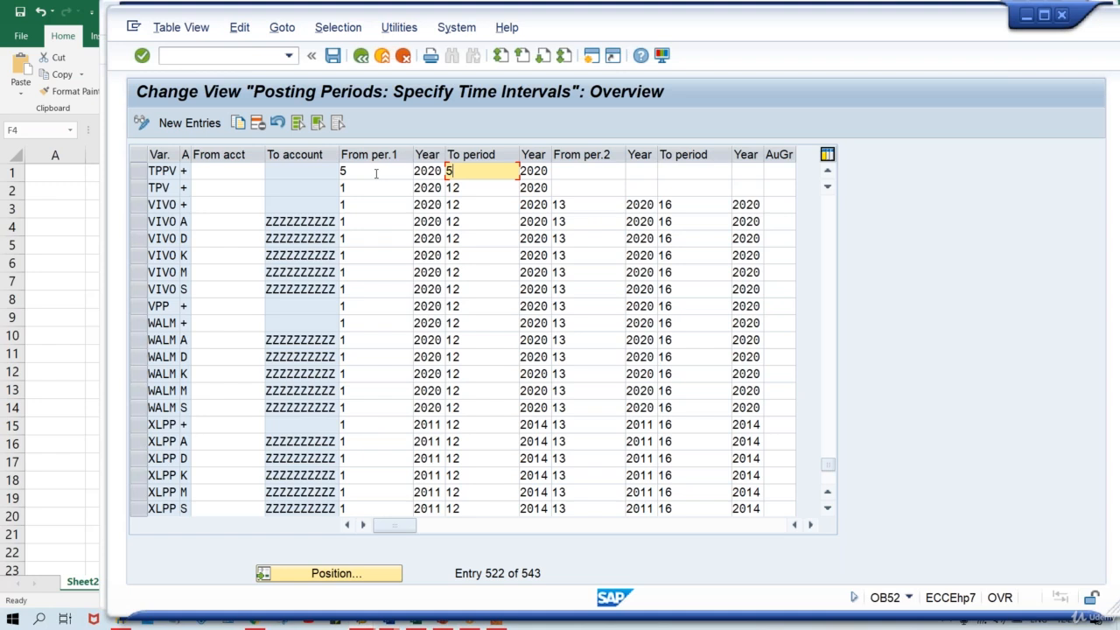
{"action": "left_click", "coordinate": [370, 173]}
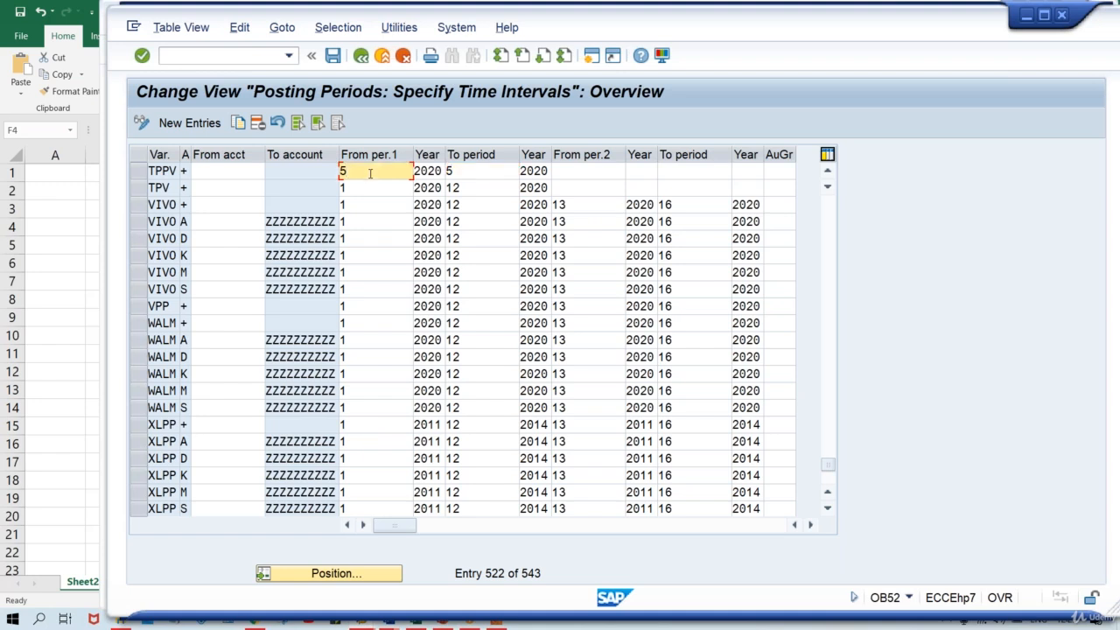
{"action": "key", "text": "ctrl+s"}
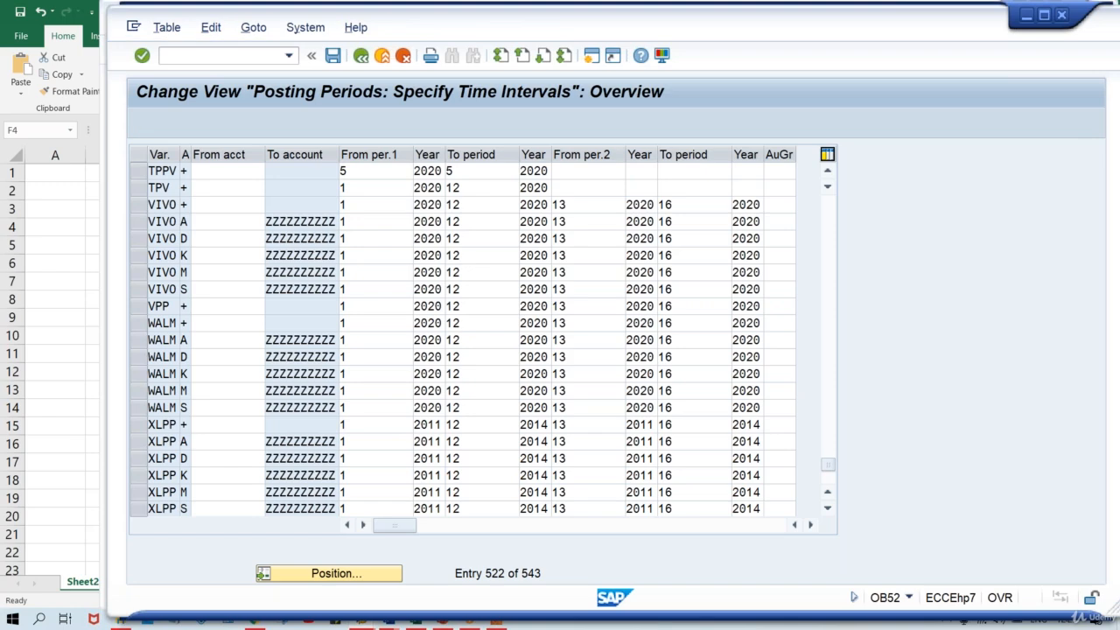
{"action": "key", "text": "Return"}
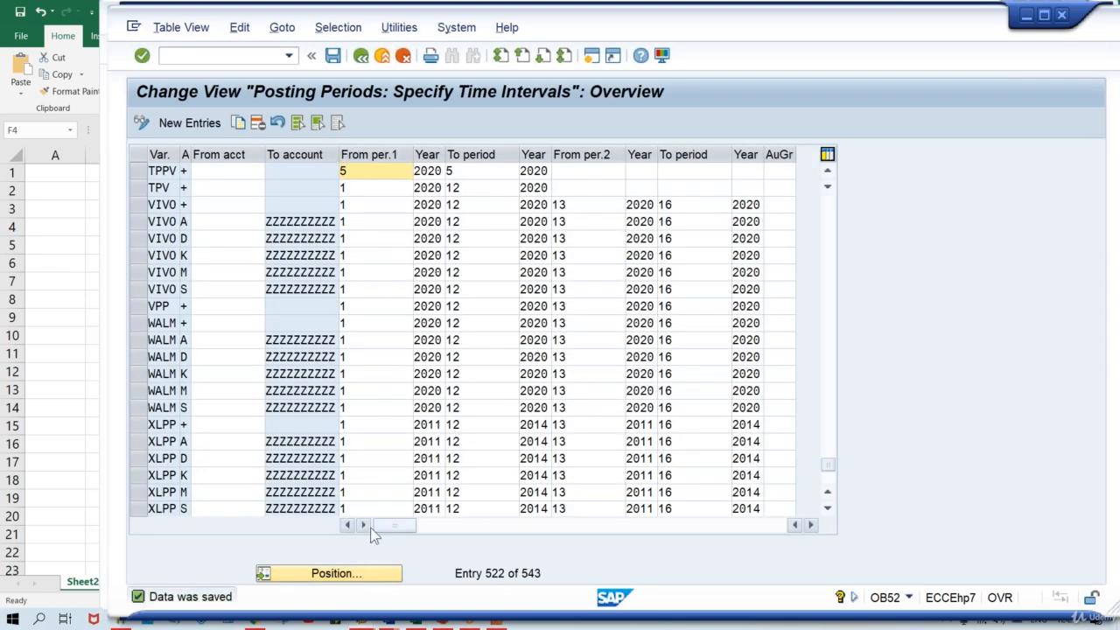
Return to the F-02 posting session and resubmit the header data to proceed to the rent debit line item.
{"action": "key", "text": "alt+Tab"}
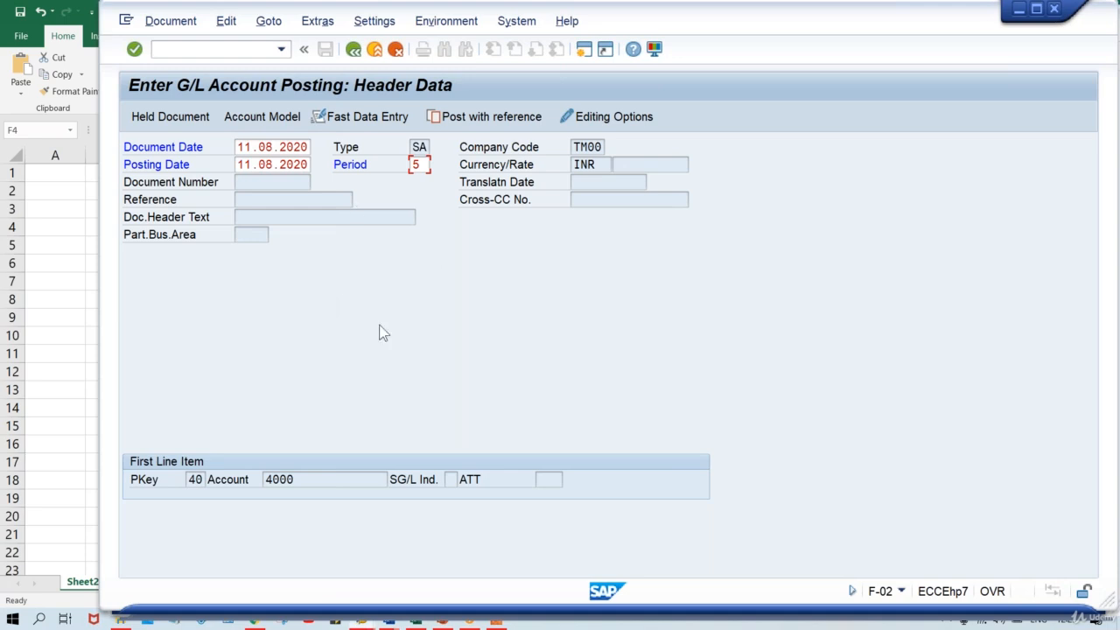
{"action": "key", "text": "Return"}
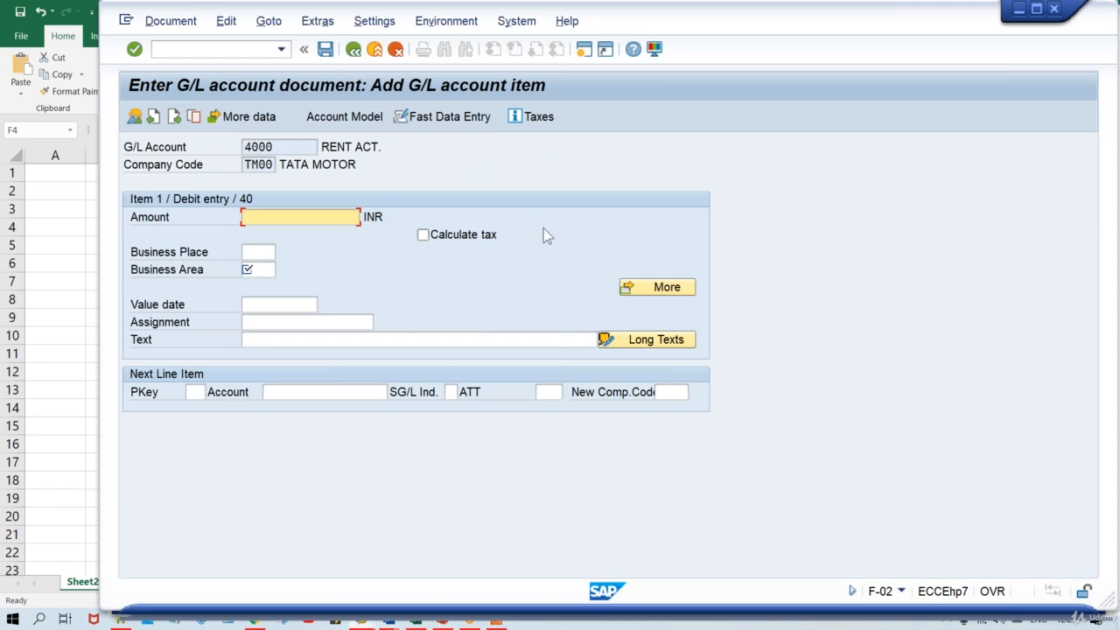
{"action": "key", "text": "F8"}
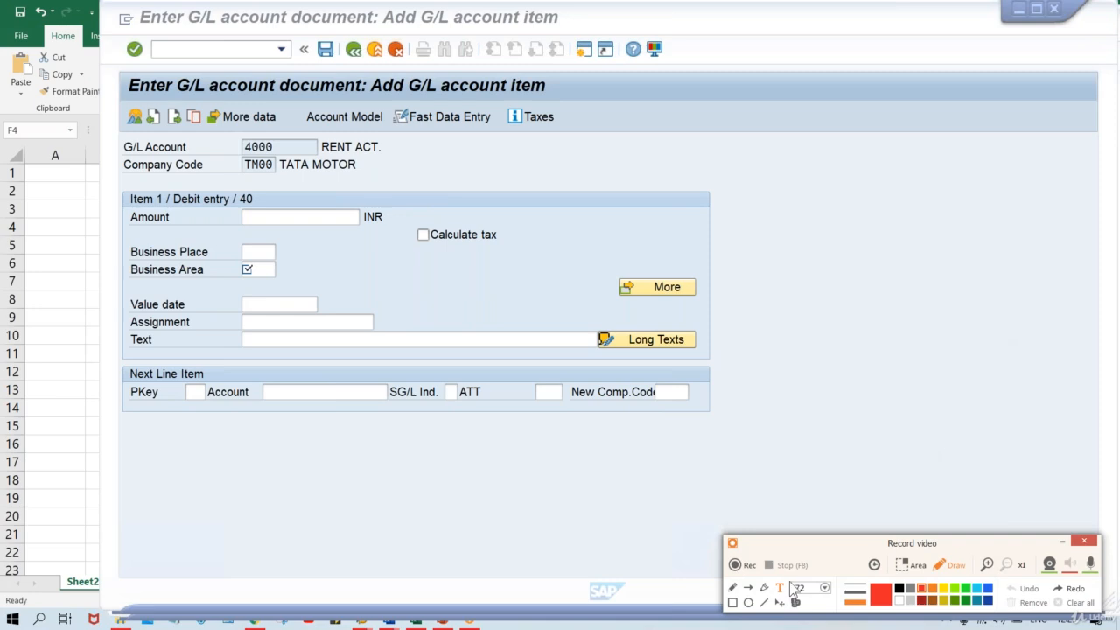
{"action": "left_click", "coordinate": [733, 602]}
{"action": "mouse_move", "coordinate": [111, 62]}
{"action": "left_mouse_down"}
{"action": "mouse_move", "coordinate": [504, 350]}
{"action": "mouse_move", "coordinate": [755, 455]}
{"action": "mouse_move", "coordinate": [758, 434]}
{"action": "left_mouse_up"}
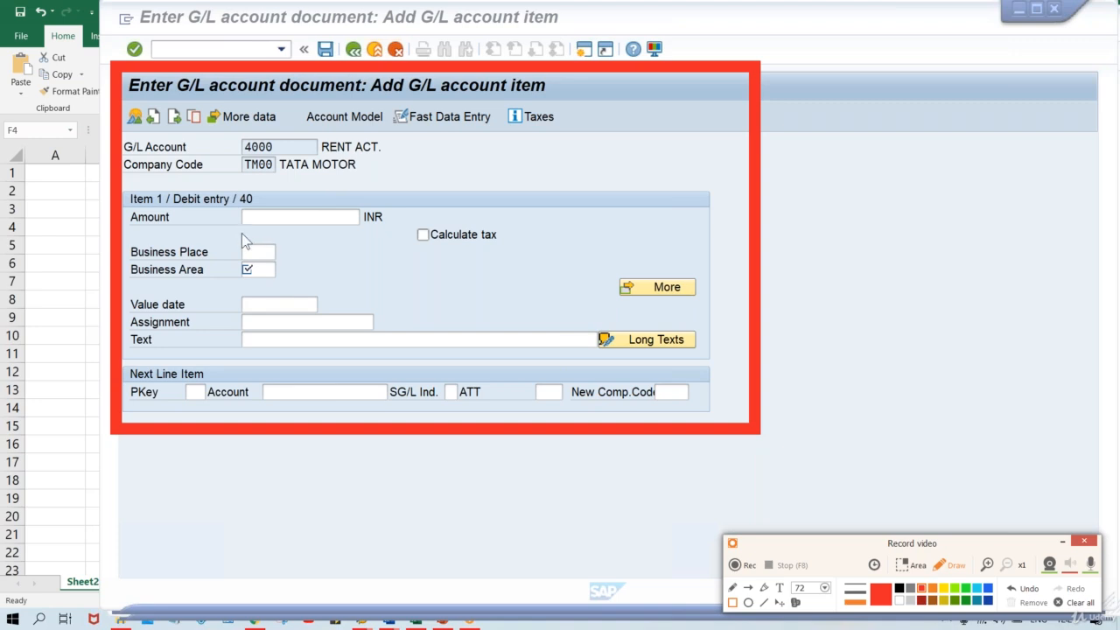
{"action": "left_click", "coordinate": [276, 339]}
{"action": "key", "text": "ctrl+z"}
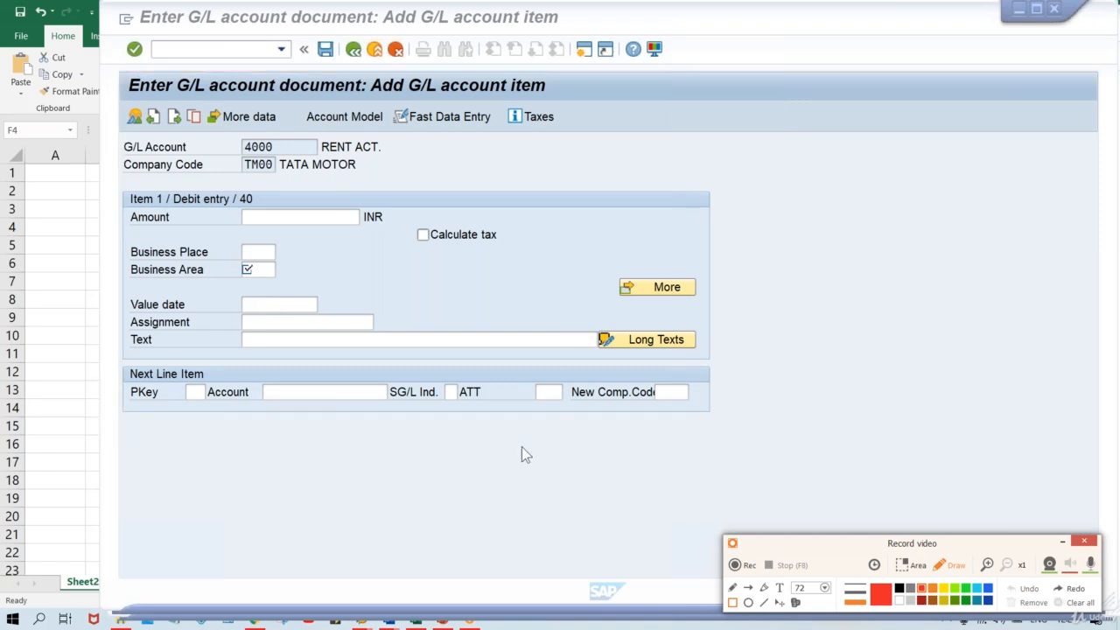
{"action": "left_click", "coordinate": [1065, 545]}
Enter an amount of 500 INR and business area TMAN for the rent account debit item.
{"action": "left_click", "coordinate": [271, 217]}
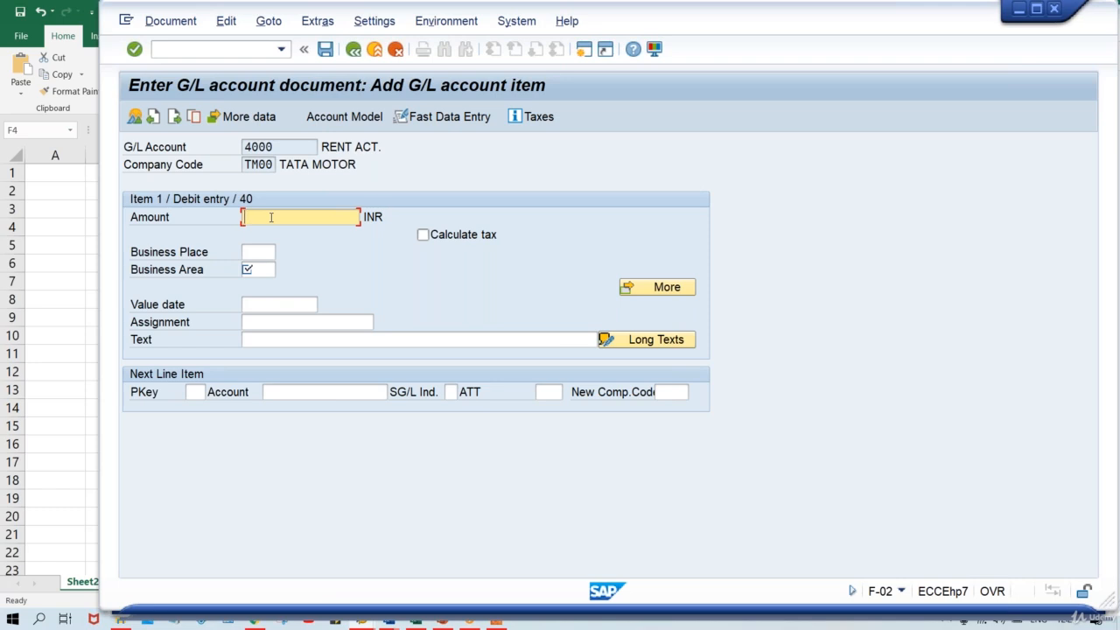
{"action": "left_click", "coordinate": [256, 273]}
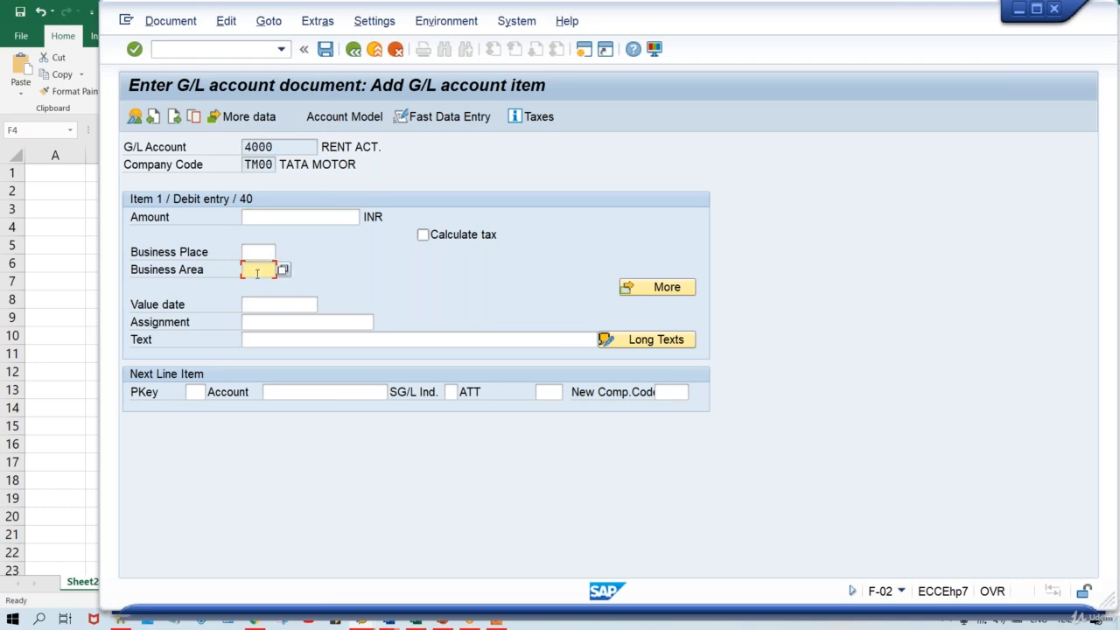
{"action": "left_click", "coordinate": [249, 253]}
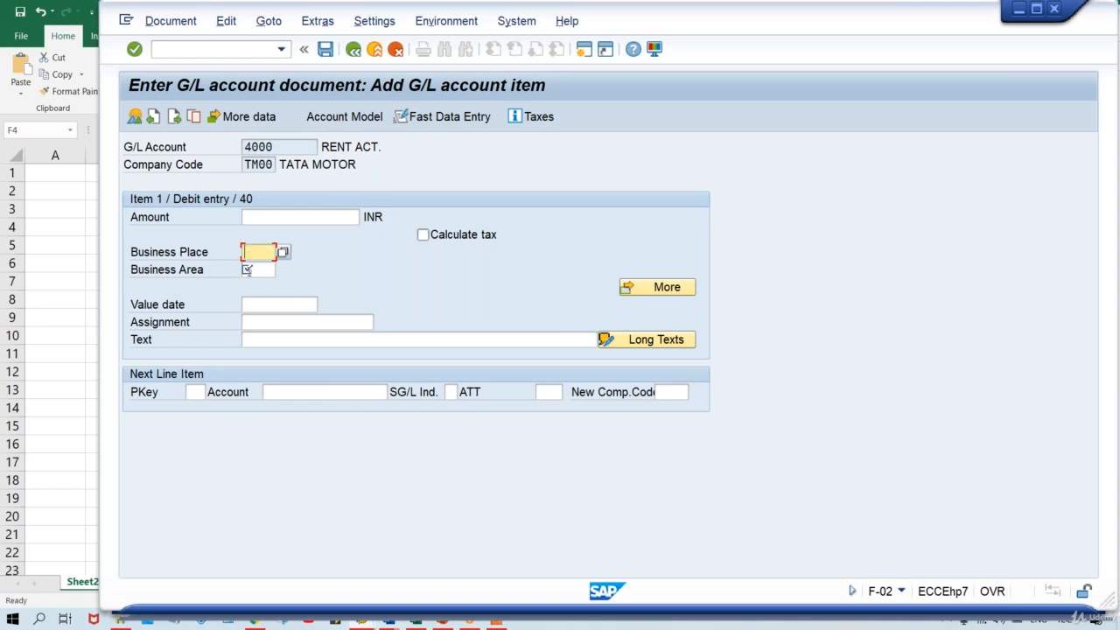
{"action": "left_click", "coordinate": [248, 273]}
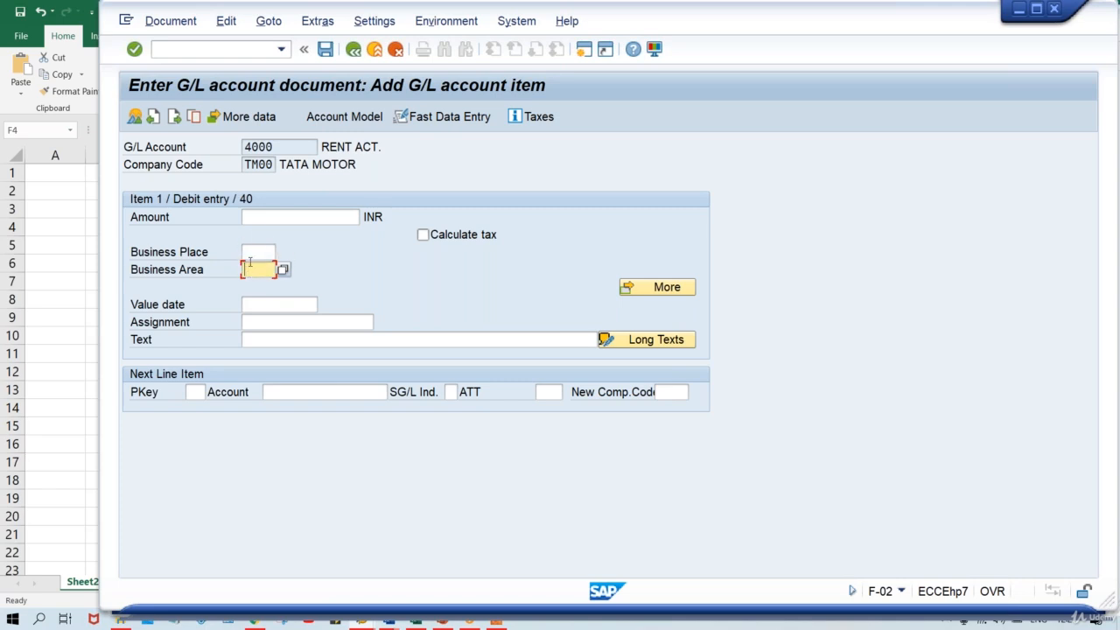
{"action": "left_click", "coordinate": [257, 216]}
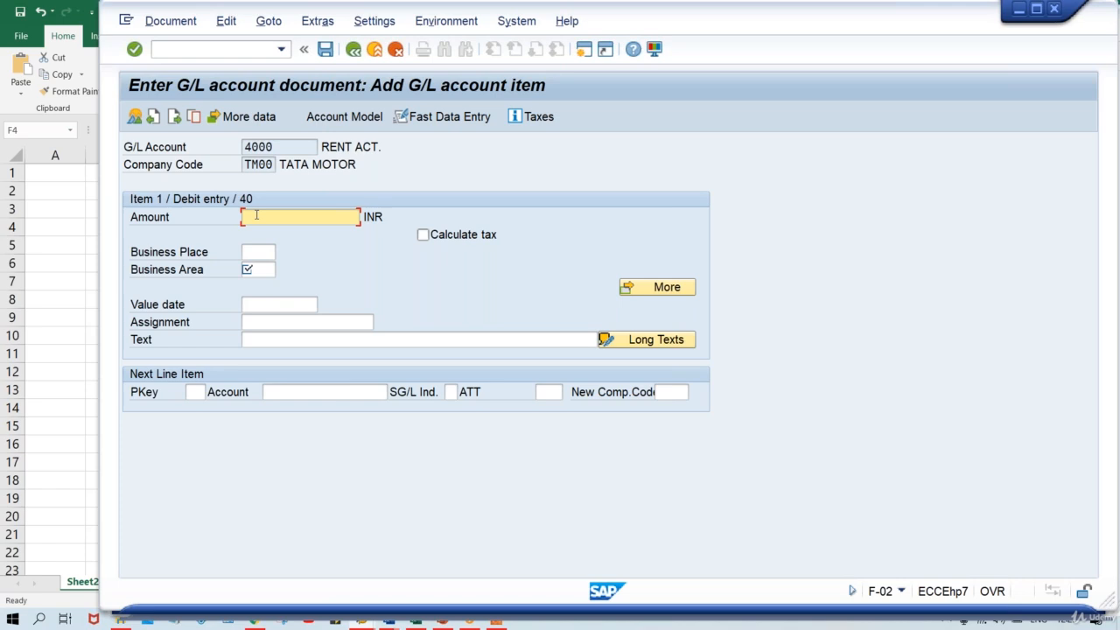
{"action": "type", "text": "500"}
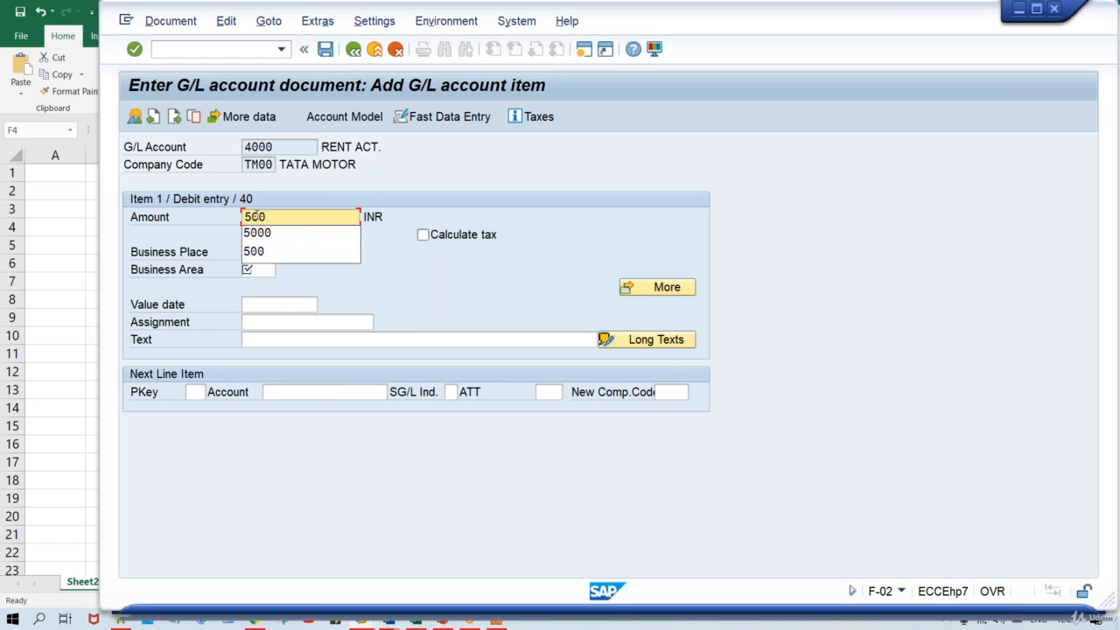
{"action": "key", "text": "Escape"}
{"action": "left_click", "coordinate": [263, 271]}
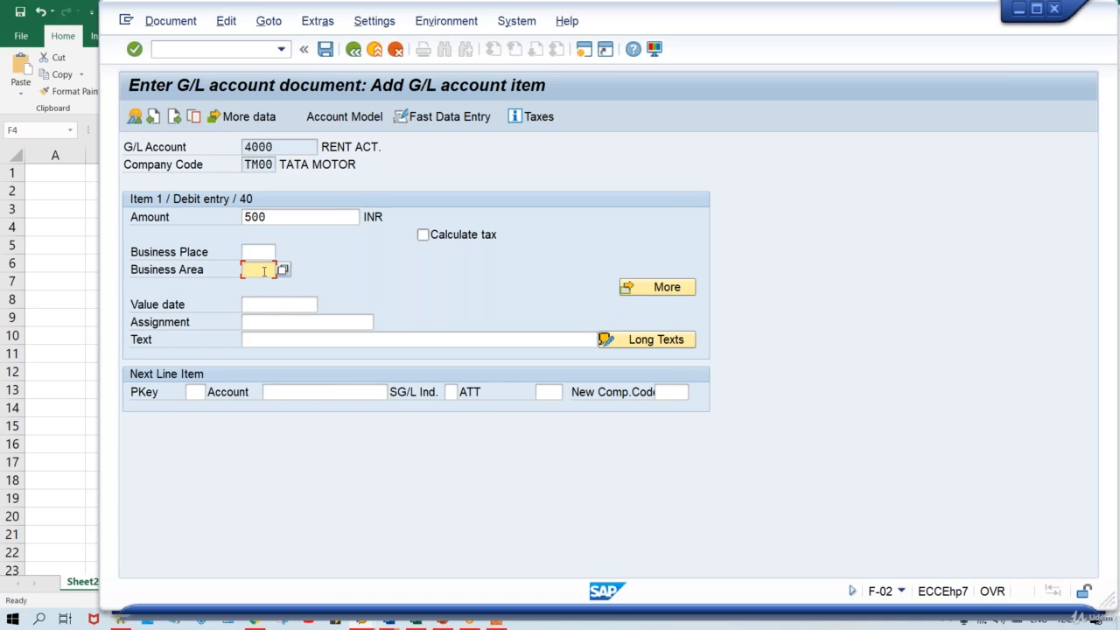
{"action": "type", "text": "TMAN"}
{"action": "key", "text": "Tab"}
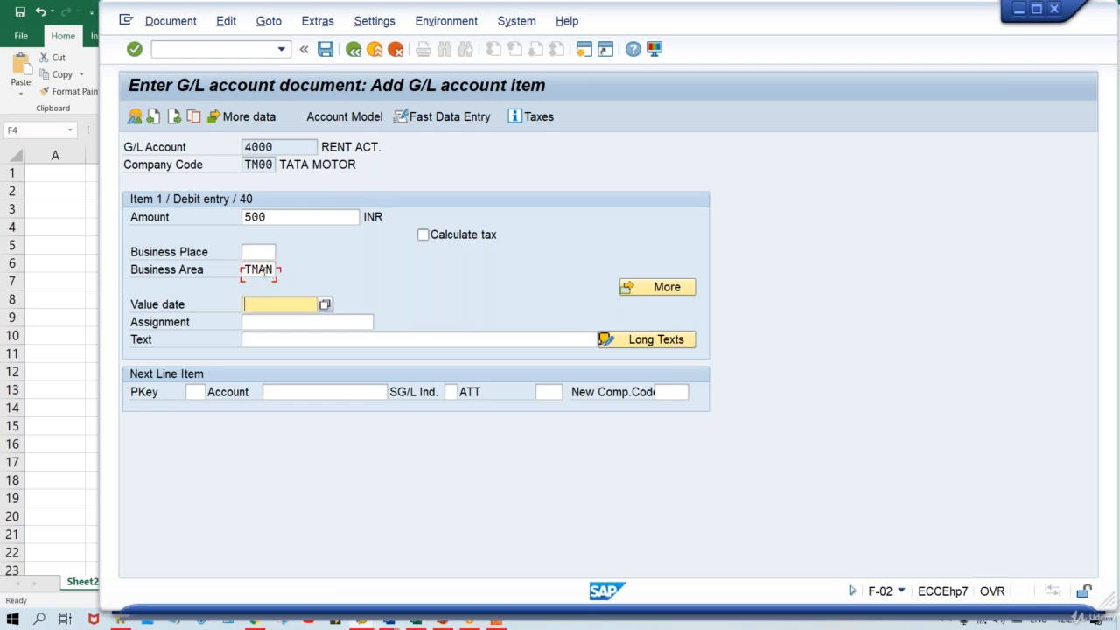
Set the debit item's text to "Rent for corp. office", skipping value date and assignment.
{"action": "key", "text": "Tab"}
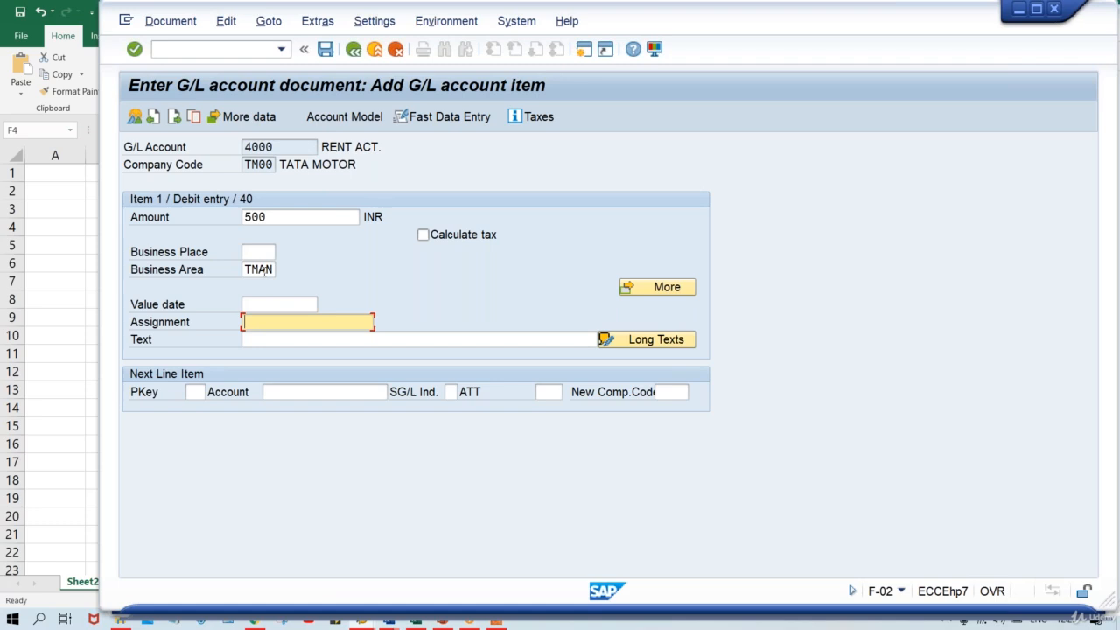
{"action": "key", "text": "Tab"}
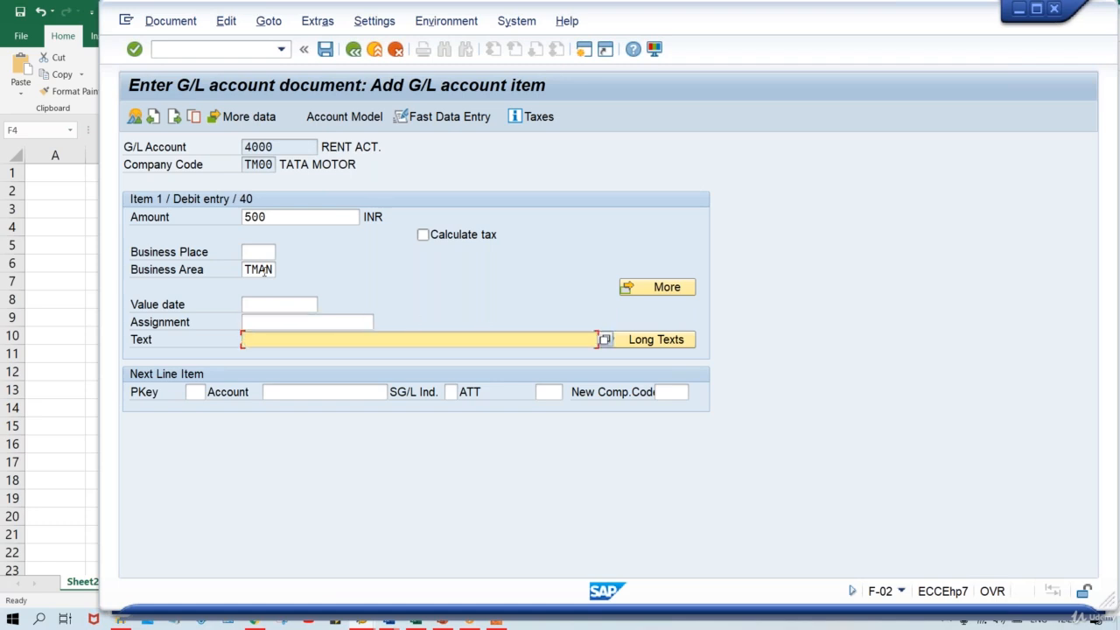
{"action": "type", "text": "RE"}
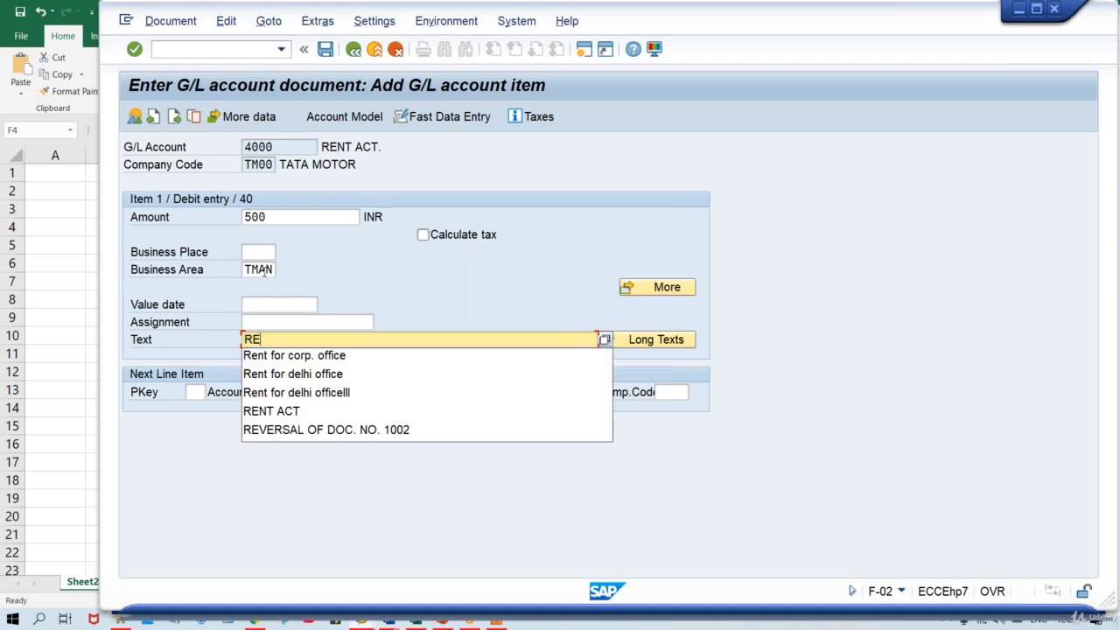
{"action": "key", "text": "Down"}
{"action": "key", "text": "Return"}
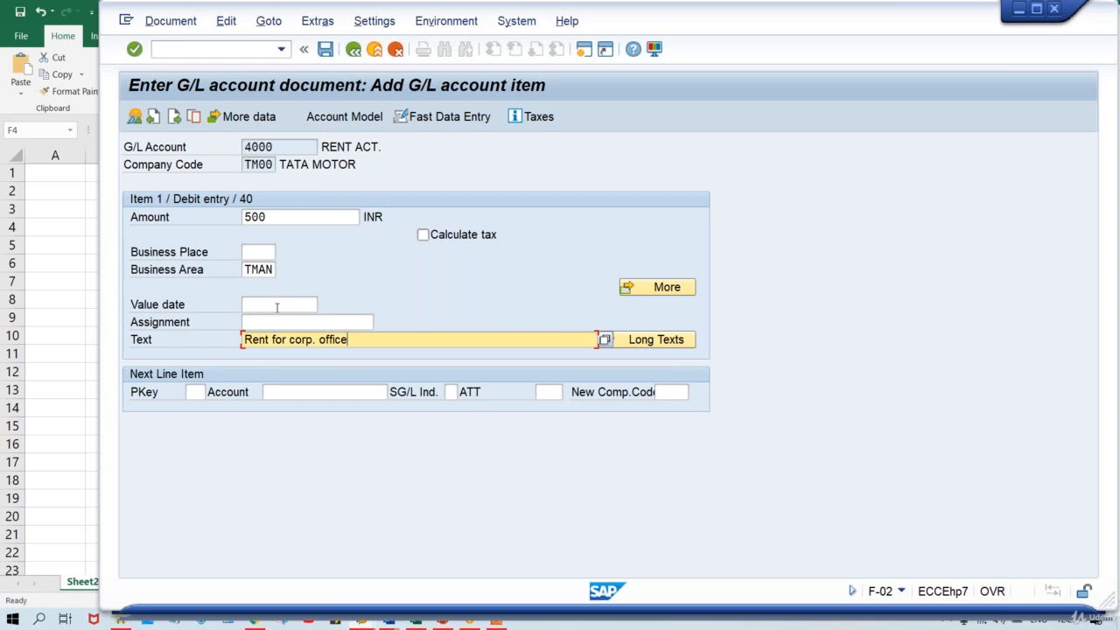
Enter posting key 50 and account 1000 for the next line item and proceed to the credit entry.
{"action": "left_click", "coordinate": [196, 391]}
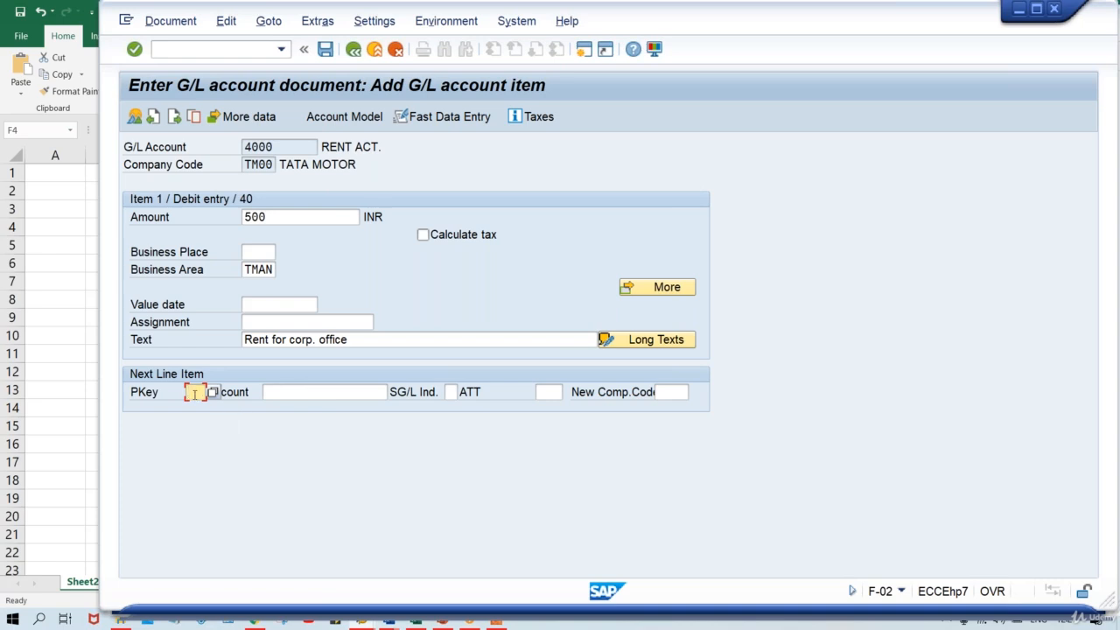
{"action": "type", "text": "50"}
{"action": "left_click_drag", "start_coordinate": [284, 152], "coordinate": [216, 154]}
{"action": "left_click_drag", "start_coordinate": [279, 217], "coordinate": [208, 217]}
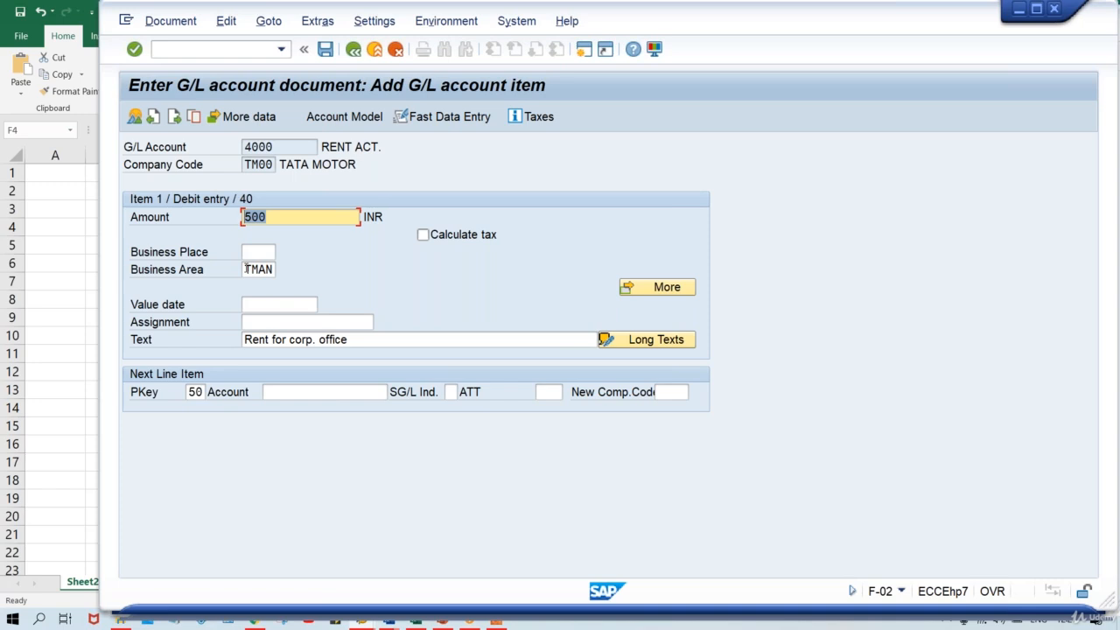
{"action": "left_click", "coordinate": [372, 339]}
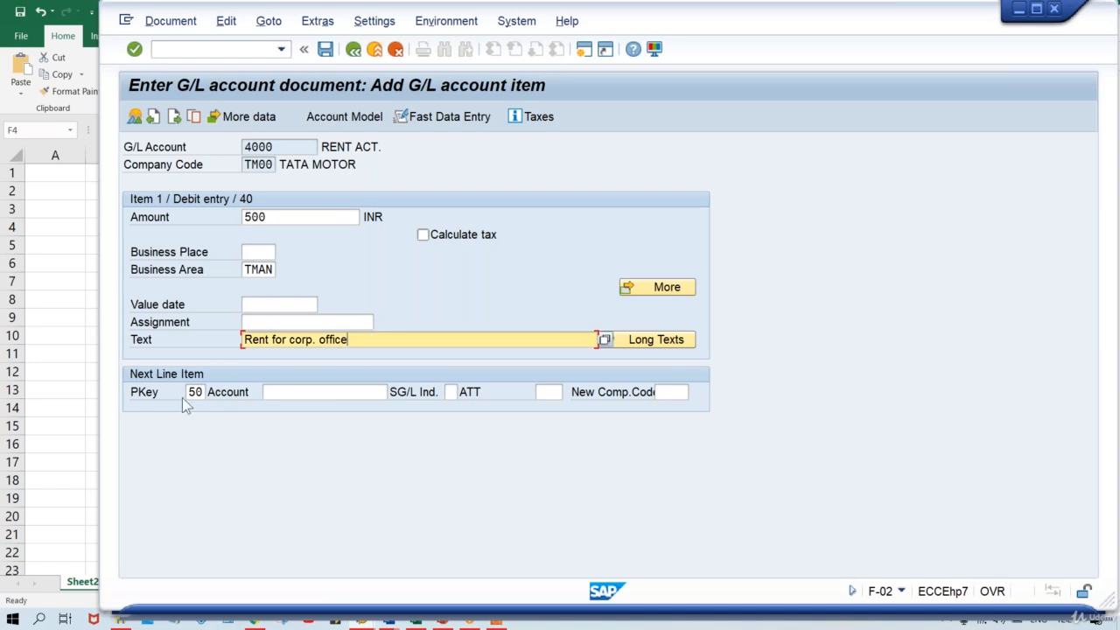
{"action": "left_click", "coordinate": [195, 392]}
{"action": "left_click", "coordinate": [274, 392]}
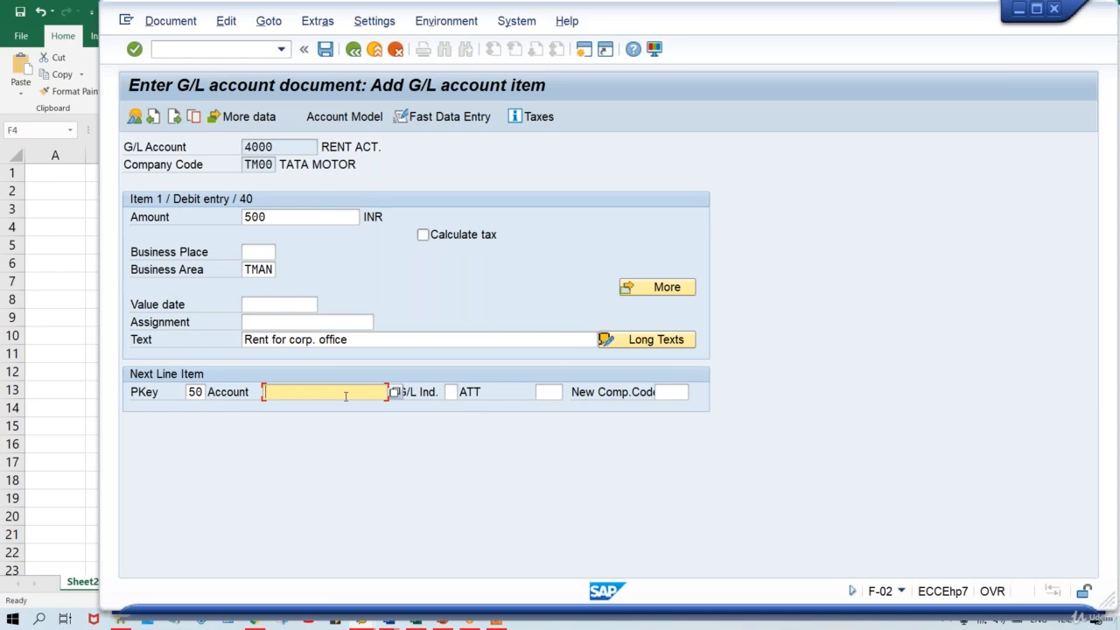
{"action": "type", "text": "1000"}
{"action": "key", "text": "Return"}
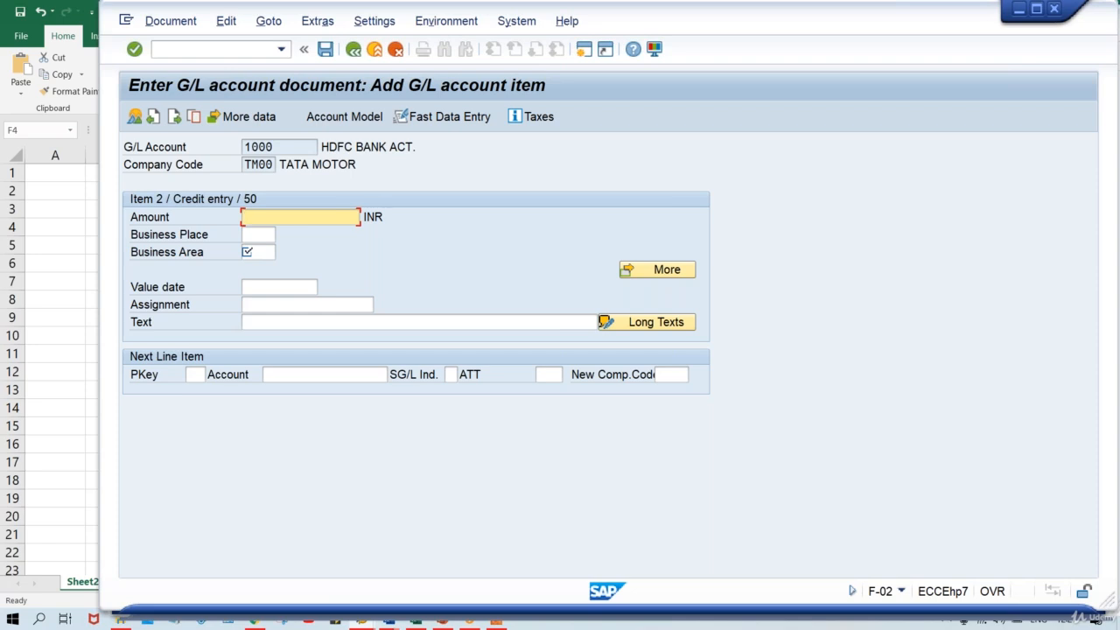
Fill in the bank credit item with amount *, business area TMAN and text +.
{"action": "type", "text": "*"}
{"action": "left_click", "coordinate": [253, 250]}
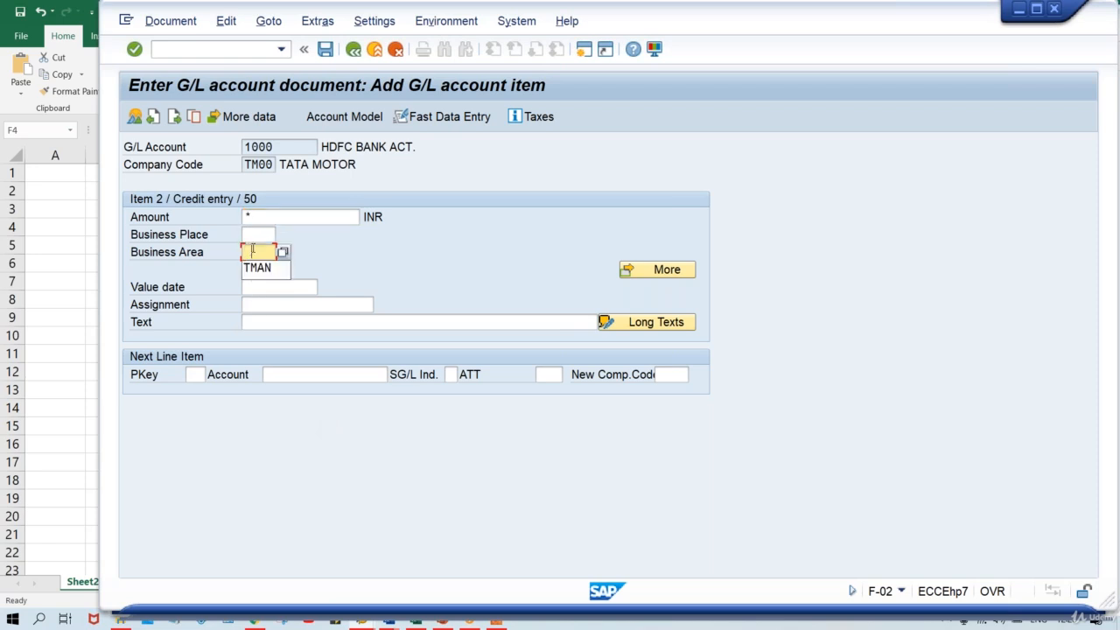
{"action": "key", "text": "Down"}
{"action": "key", "text": "Return"}
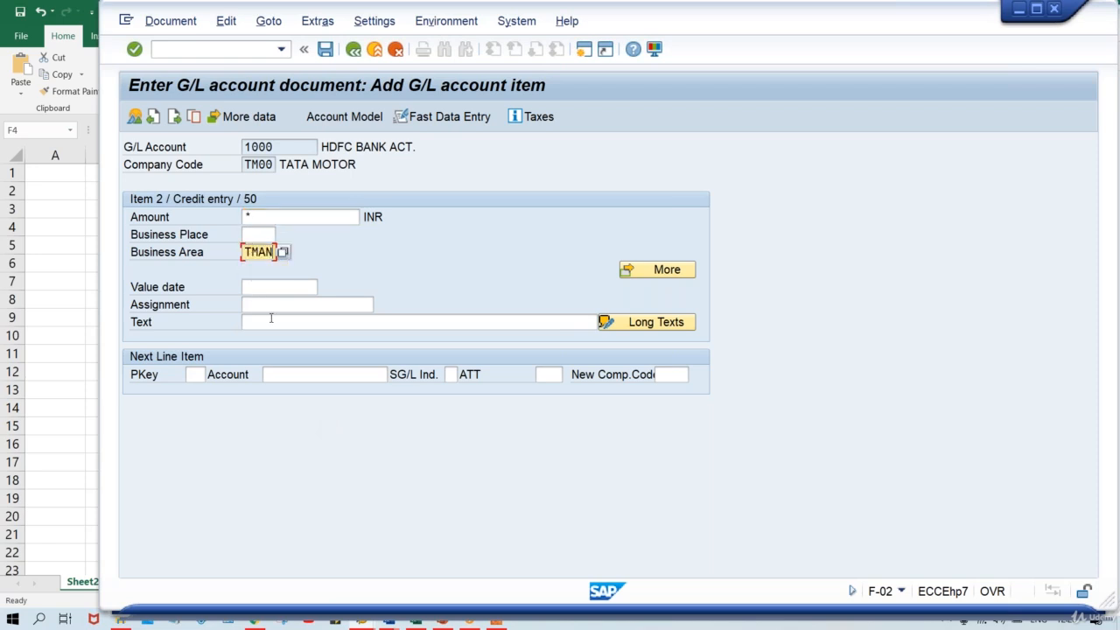
{"action": "left_click", "coordinate": [271, 321]}
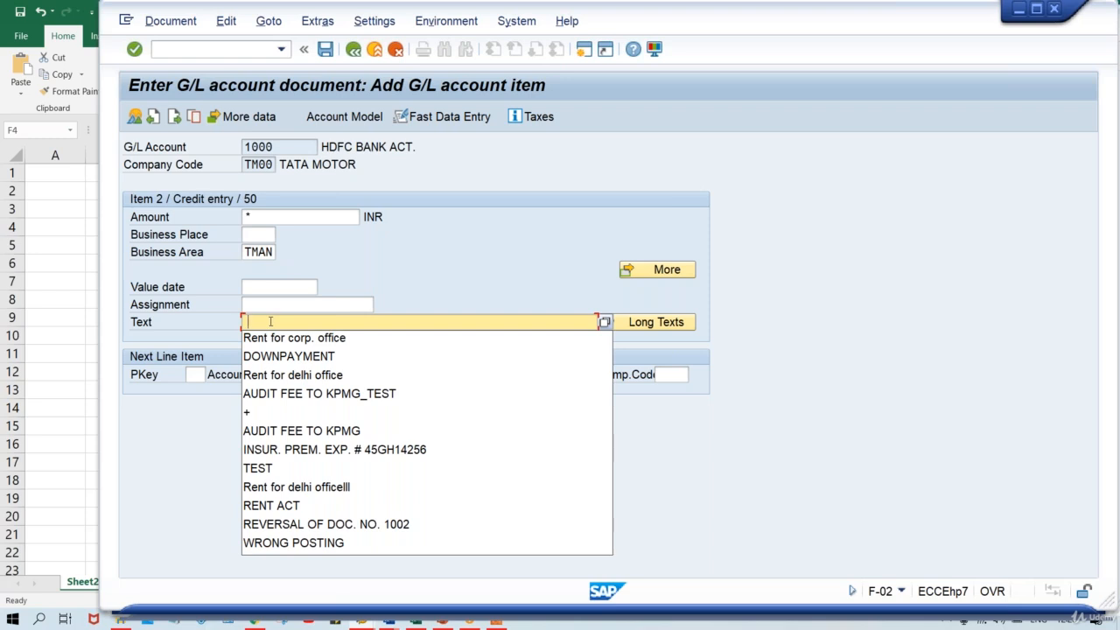
{"action": "key", "text": "BackSpace"}
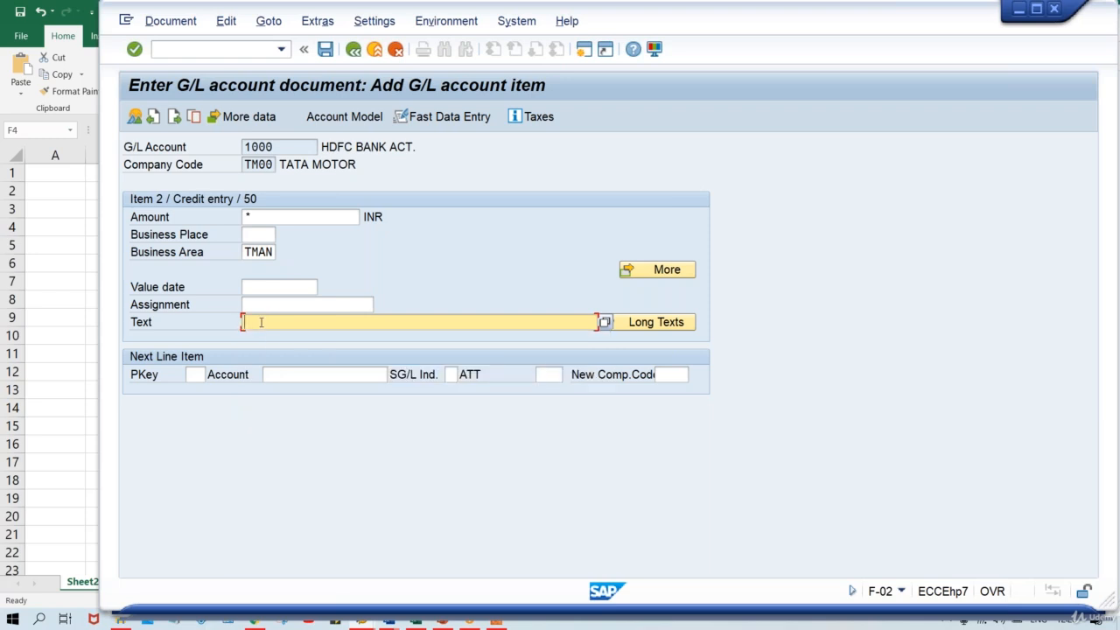
{"action": "type", "text": "+"}
Simulate the G/L document to display its line item overview.
{"action": "left_click", "coordinate": [173, 24]}
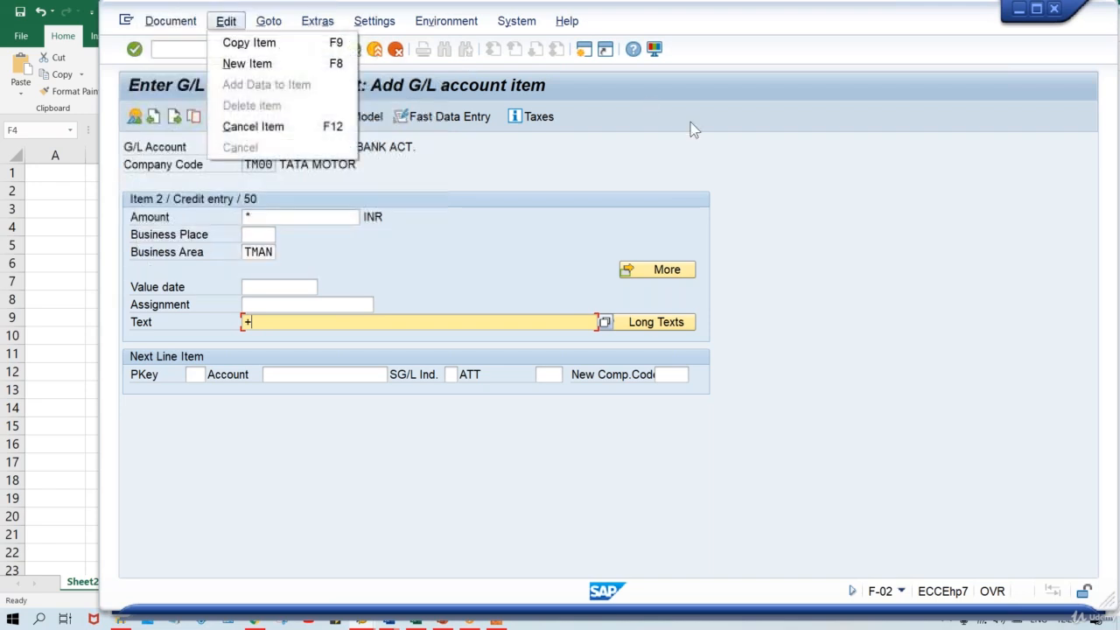
{"action": "left_click", "coordinate": [662, 138]}
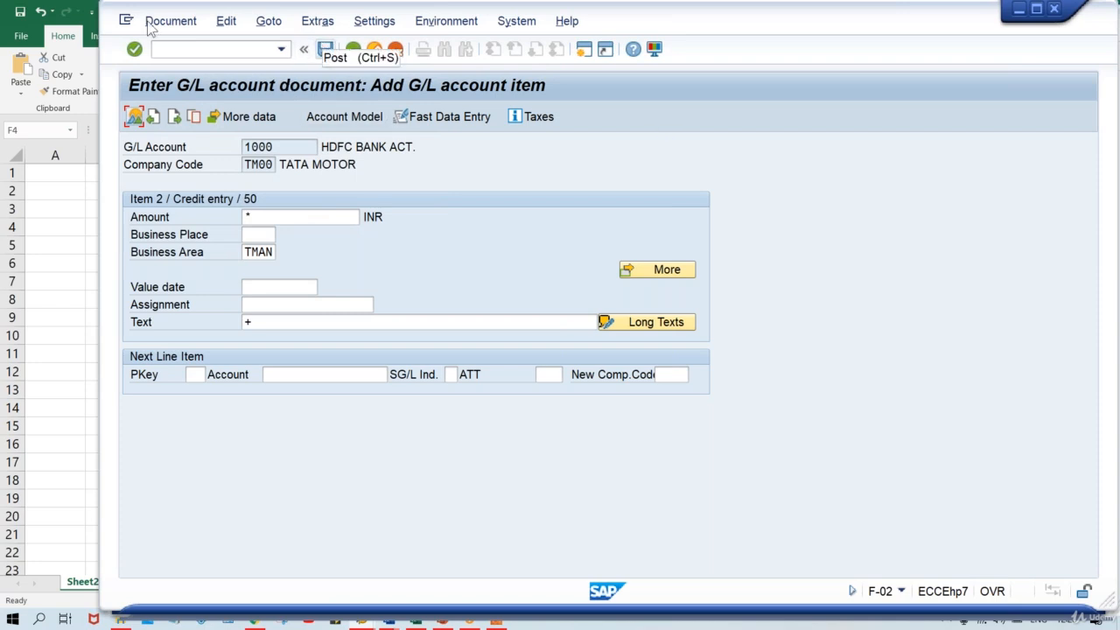
{"action": "left_click", "coordinate": [165, 22]}
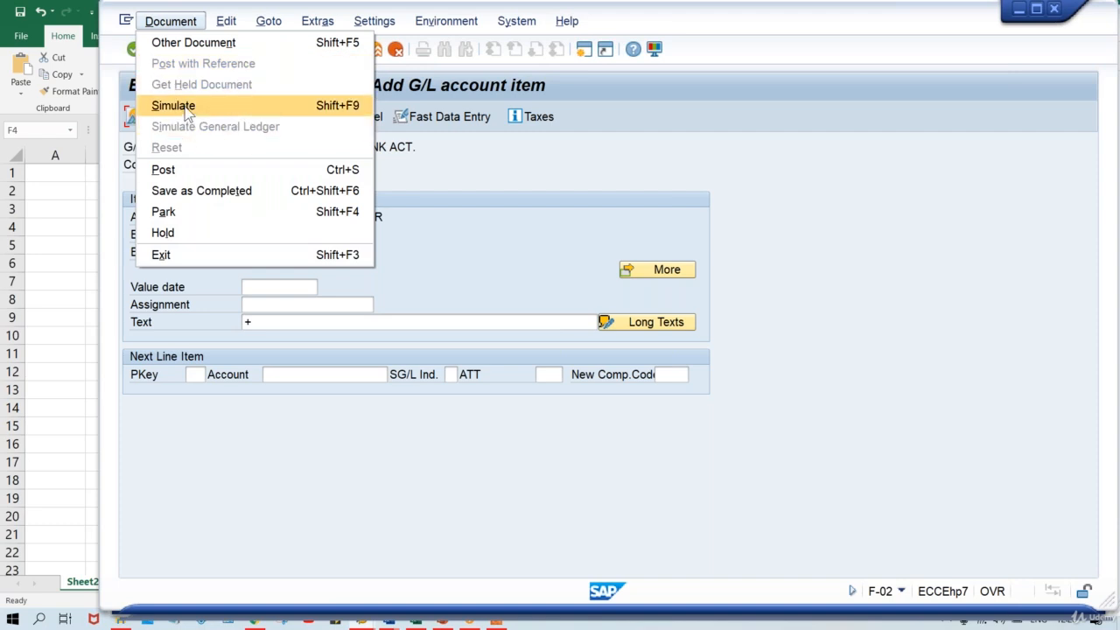
{"action": "left_click", "coordinate": [290, 103]}
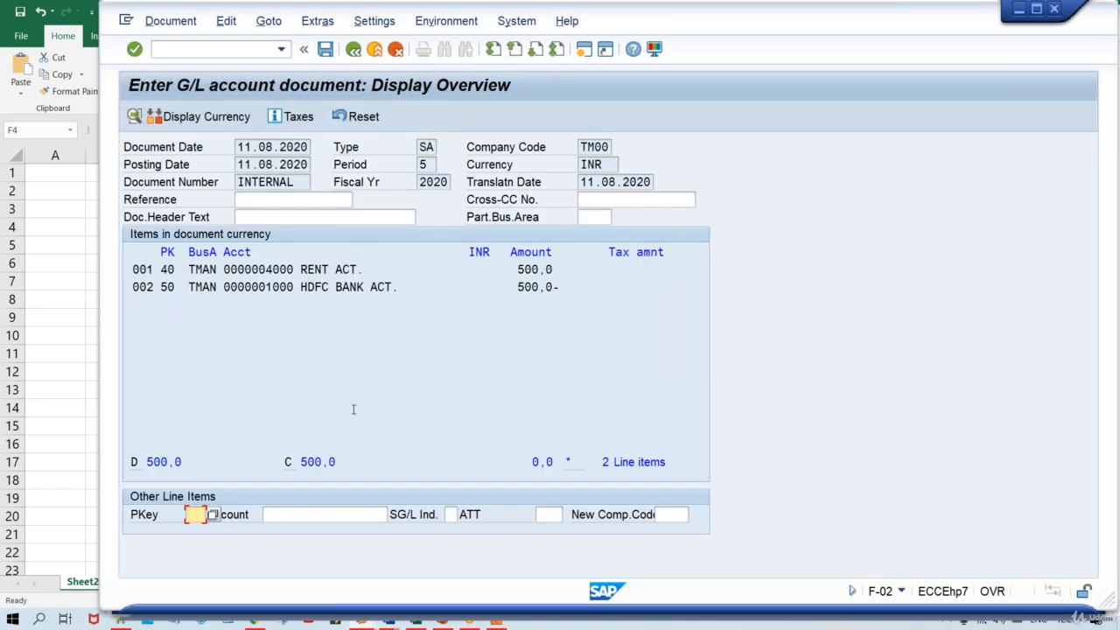
Check the posting keys and accounts of both simulated line items, and try to post the document.
{"action": "left_click", "coordinate": [148, 270]}
{"action": "left_click", "coordinate": [148, 287]}
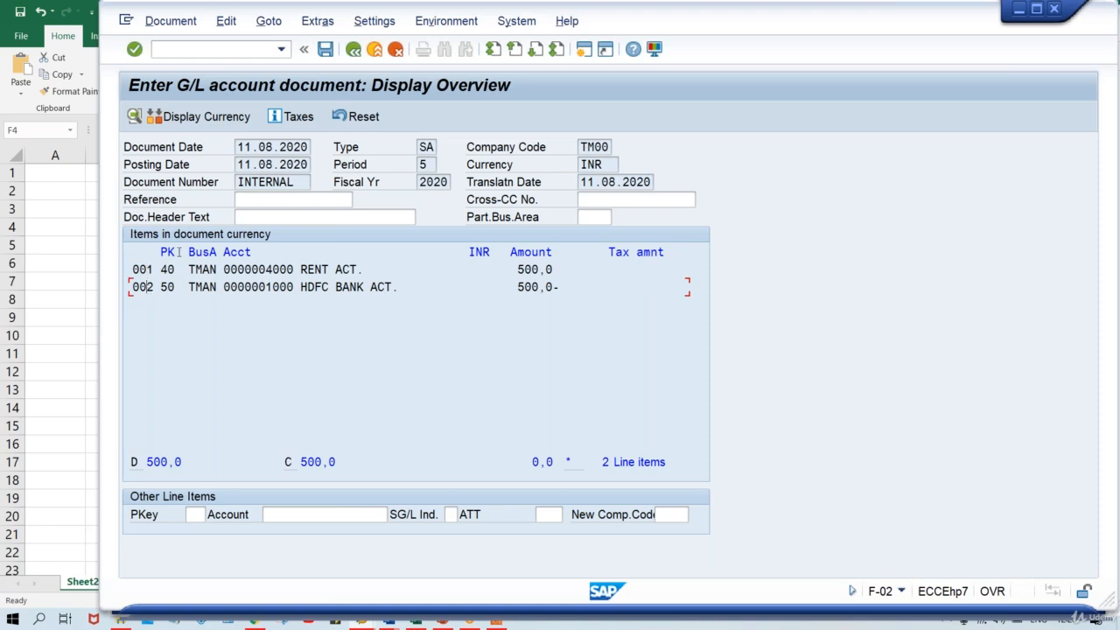
{"action": "left_click", "coordinate": [174, 269]}
{"action": "left_click", "coordinate": [174, 287]}
{"action": "left_click_drag", "start_coordinate": [294, 269], "coordinate": [260, 269]}
{"action": "left_click", "coordinate": [298, 289]}
{"action": "left_click", "coordinate": [170, 269]}
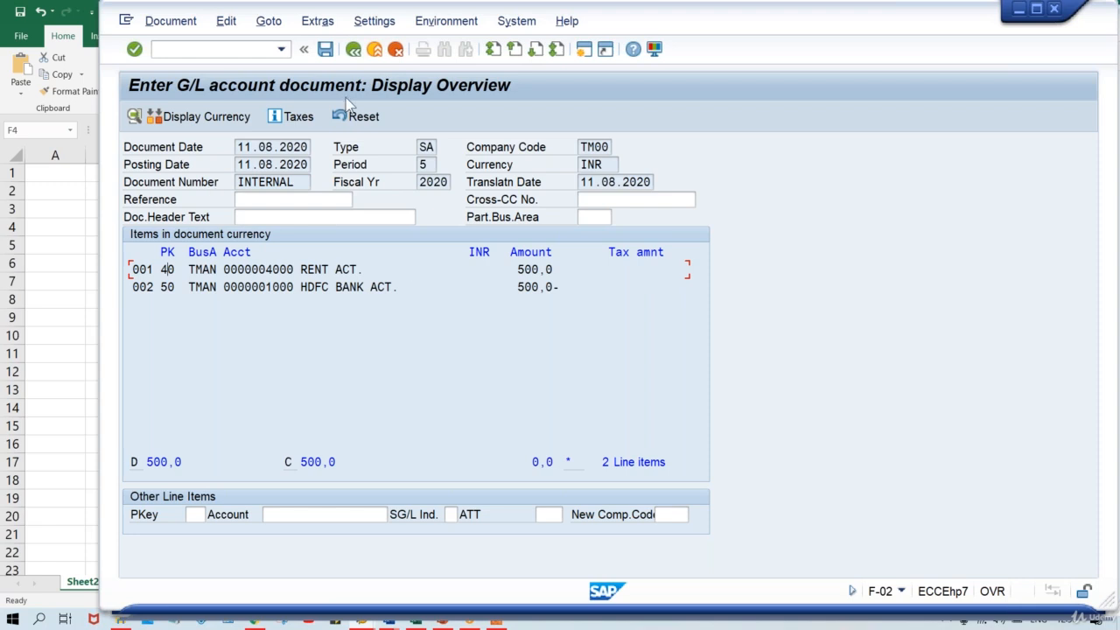
{"action": "left_click", "coordinate": [325, 51]}
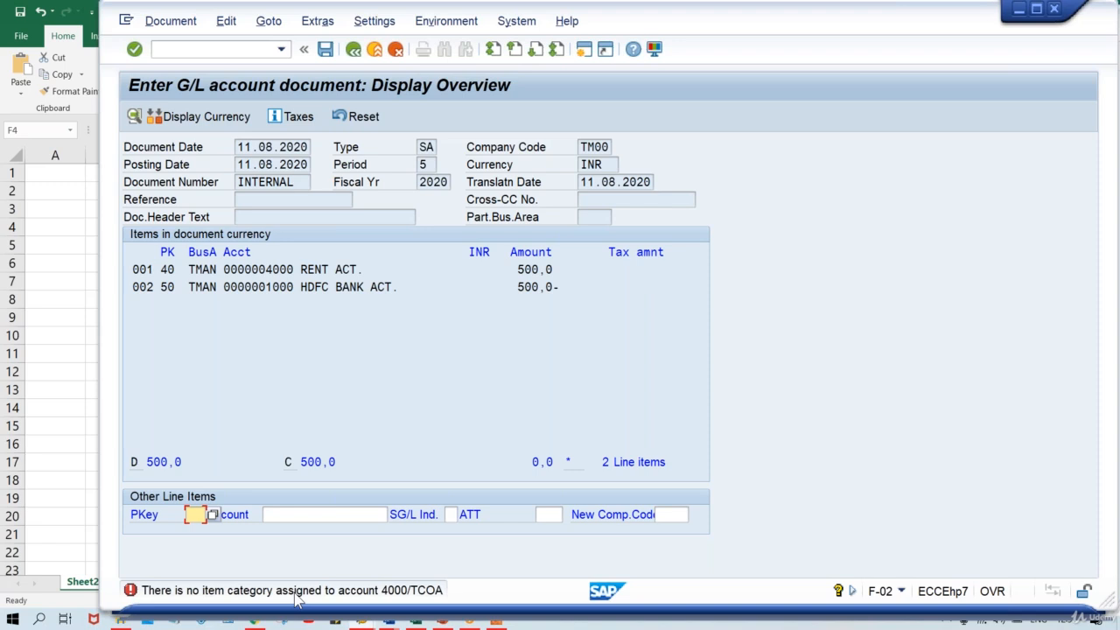
Switch to the posting periods session and start transaction SPRO there in place of OB52.
{"action": "key", "text": "alt+Tab"}
{"action": "key", "text": "alt+Tab"}
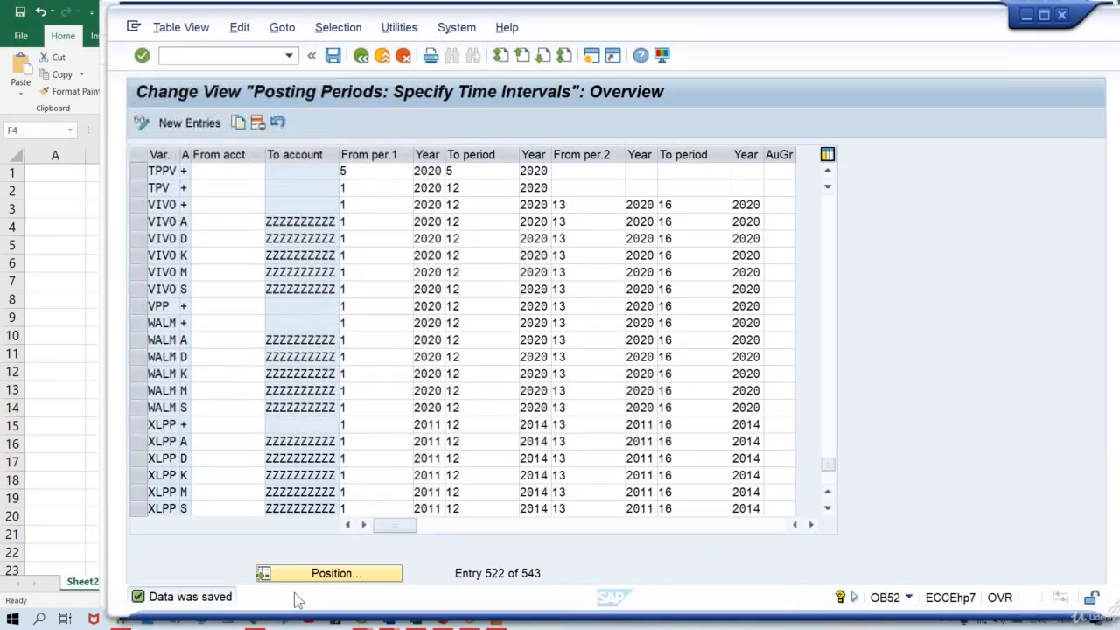
{"action": "left_click", "coordinate": [183, 54]}
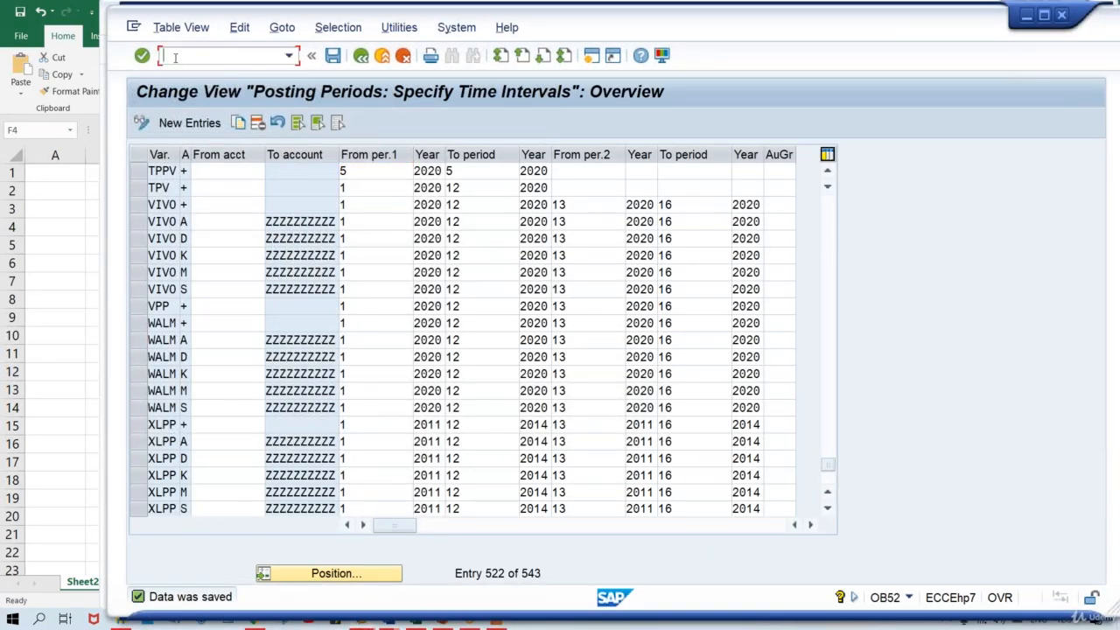
{"action": "type", "text": "/NSPRO"}
{"action": "key", "text": "Return"}
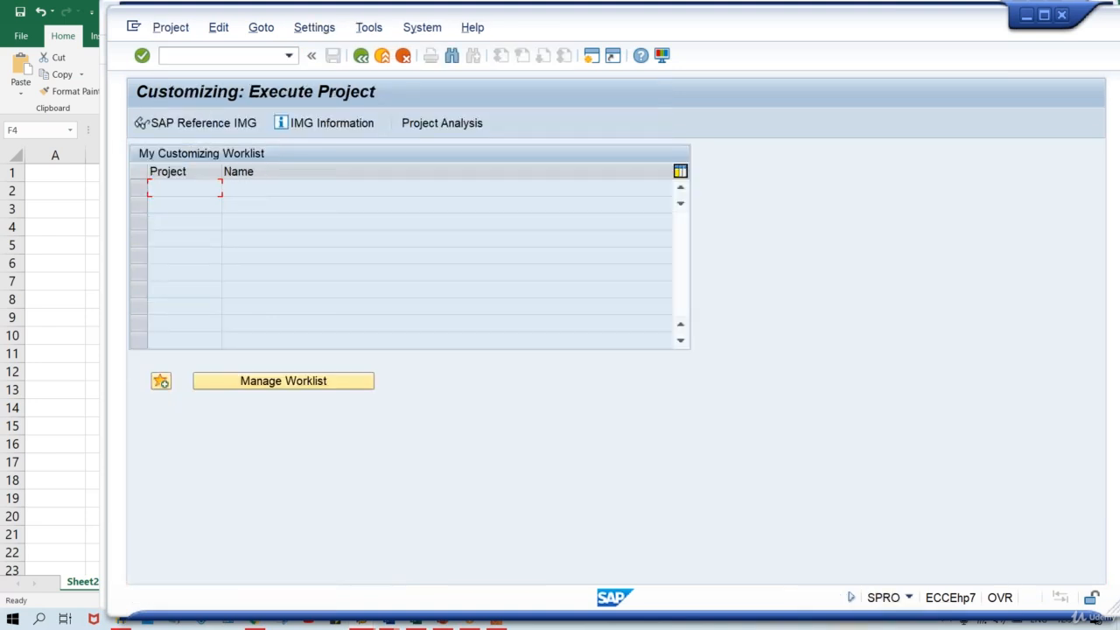
Open the SAP Reference IMG and expand Financial Accounting (New) down to General Ledger Accounting (New).
{"action": "left_click", "coordinate": [218, 129]}
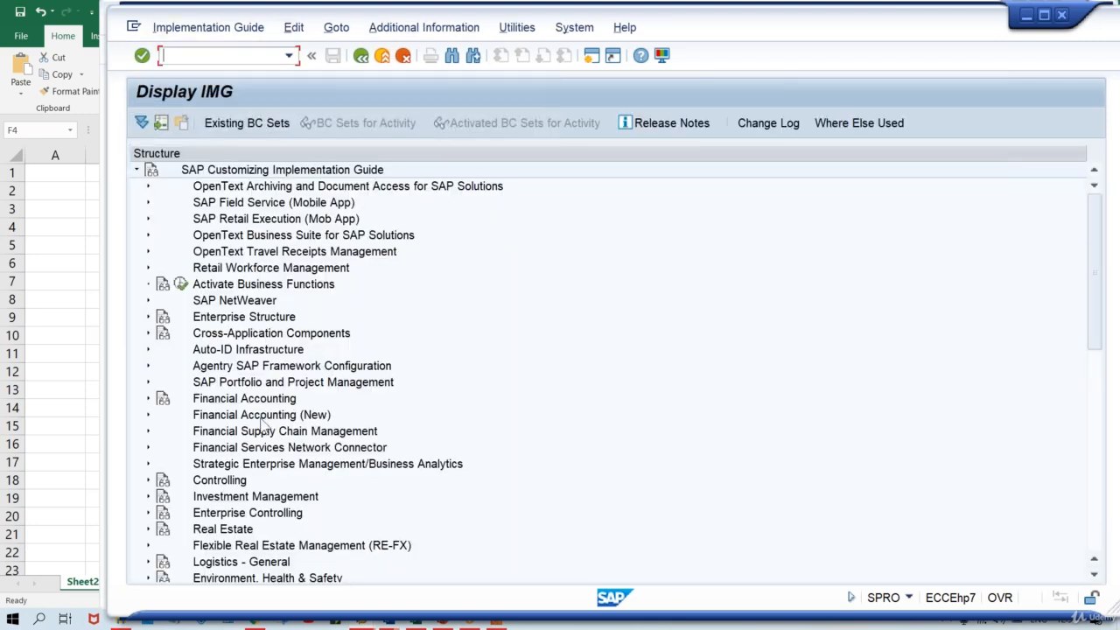
{"action": "left_click", "coordinate": [263, 421]}
{"action": "double_click", "coordinate": [262, 416]}
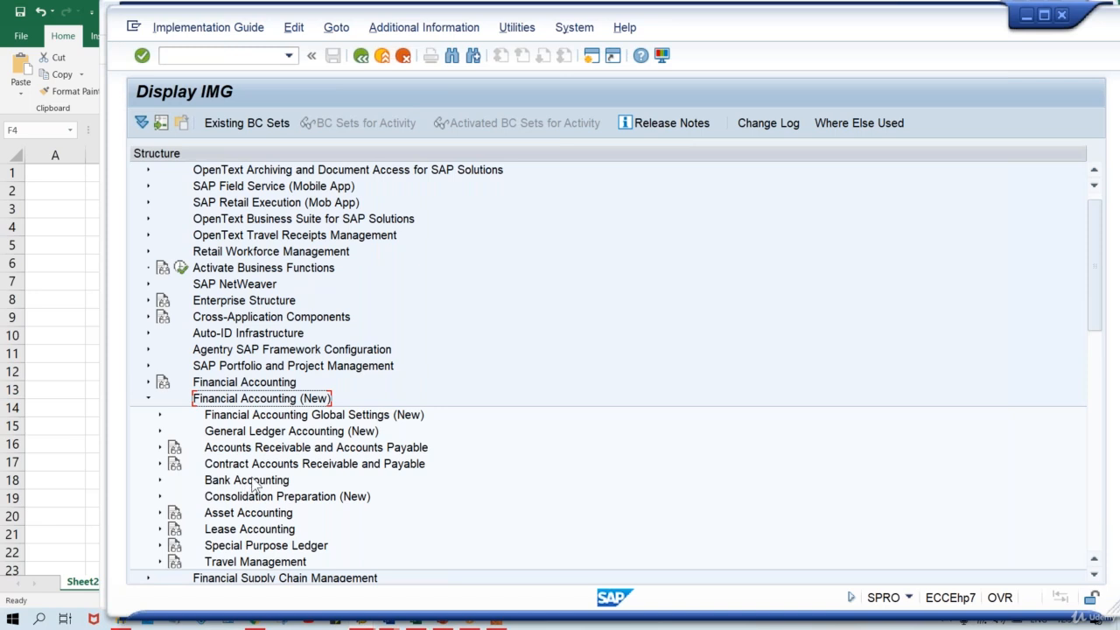
{"action": "left_click", "coordinate": [321, 432]}
{"action": "double_click", "coordinate": [321, 433]}
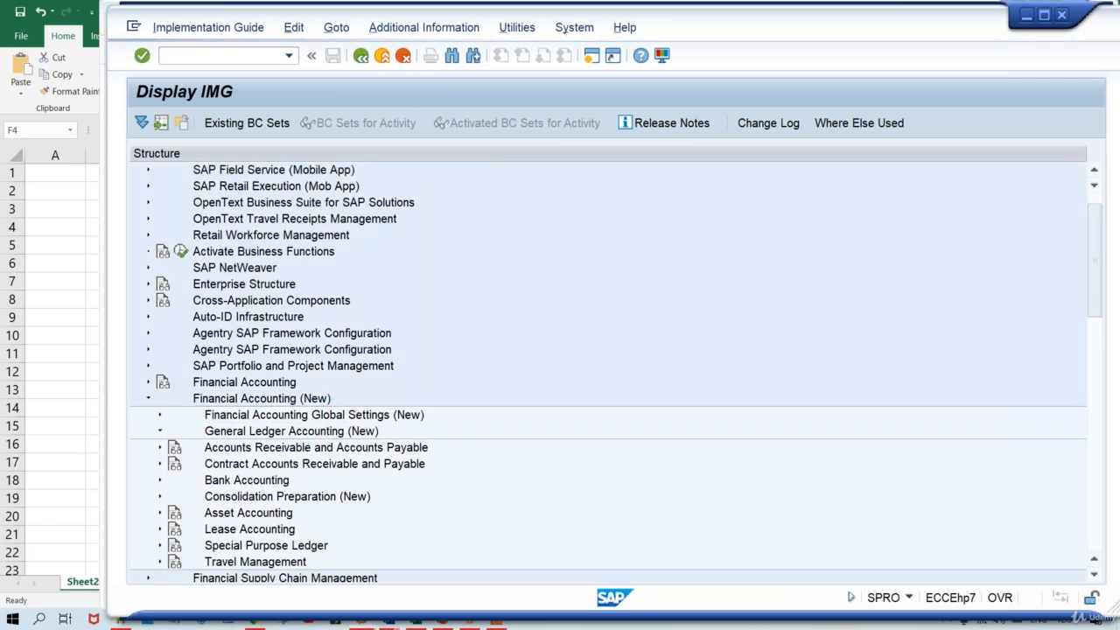
Expand Business Transactions and Document Splitting, and execute the Activate Document Splitting activity.
{"action": "double_click", "coordinate": [273, 449]}
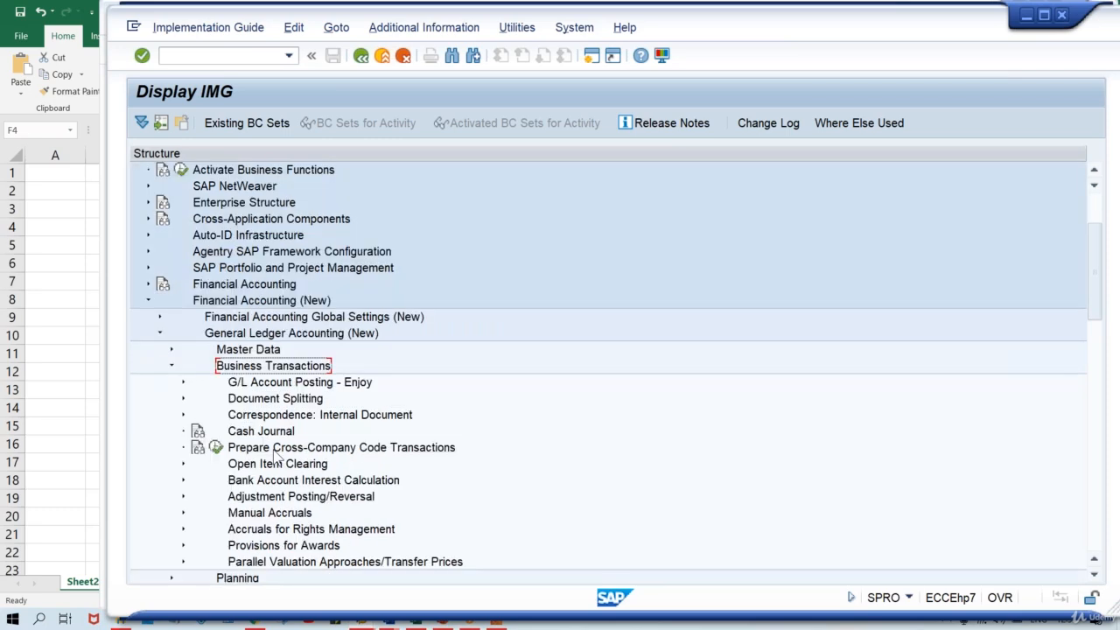
{"action": "left_click", "coordinate": [277, 400]}
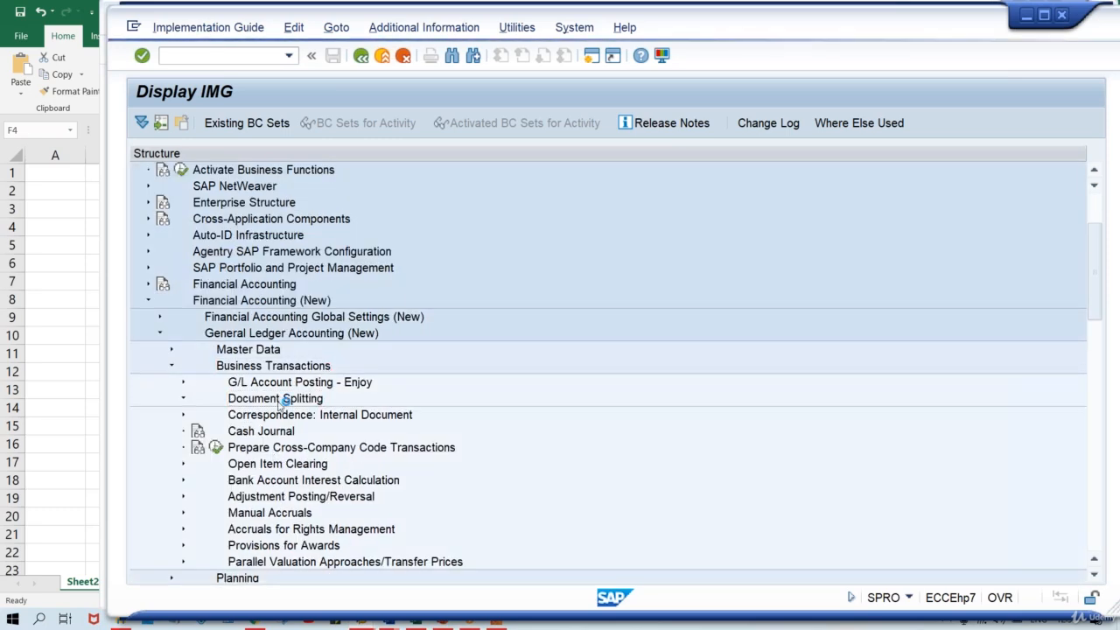
{"action": "double_click", "coordinate": [279, 400]}
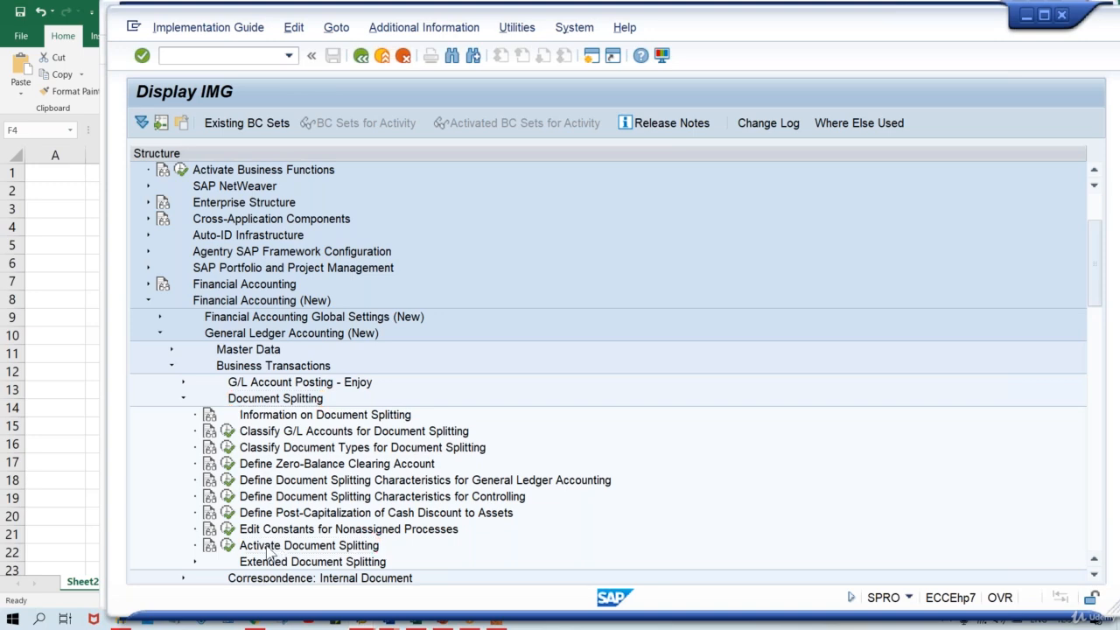
{"action": "right_click", "coordinate": [278, 546]}
{"action": "left_click", "coordinate": [244, 556]}
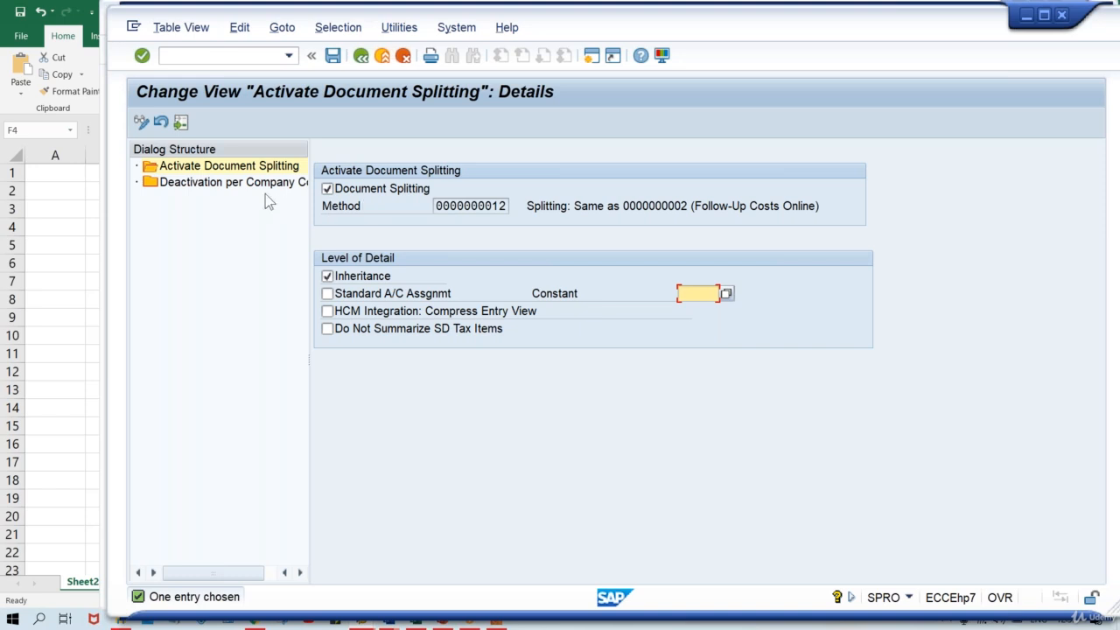
Mark company code TM00 as inactive for document splitting and save the change under the TATA MOTOR customizing request.
{"action": "left_click", "coordinate": [241, 188]}
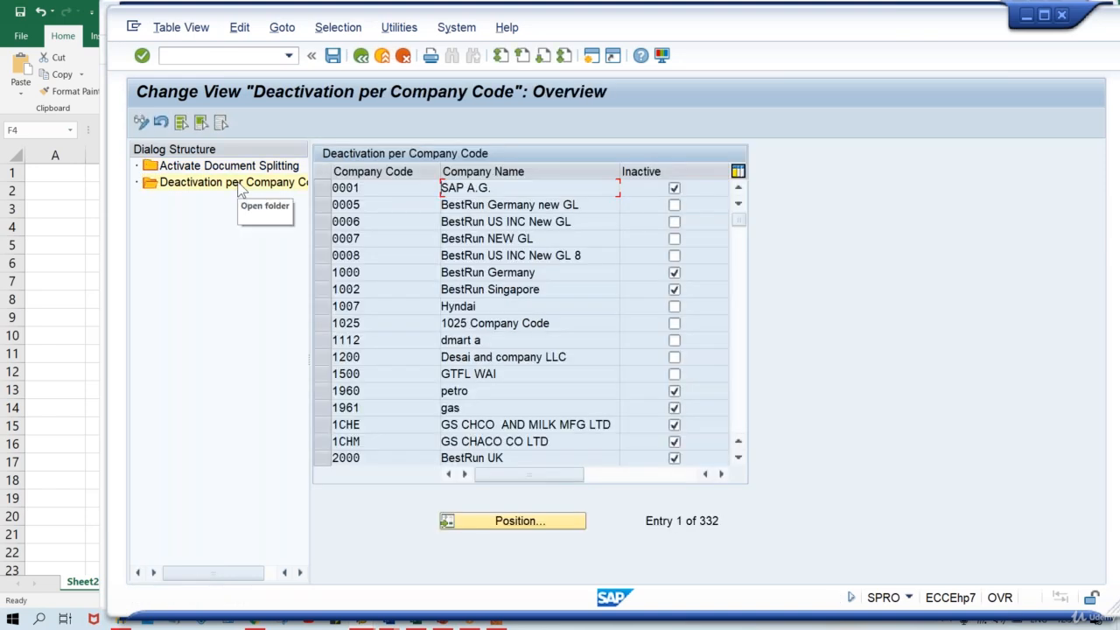
{"action": "left_click", "coordinate": [520, 523]}
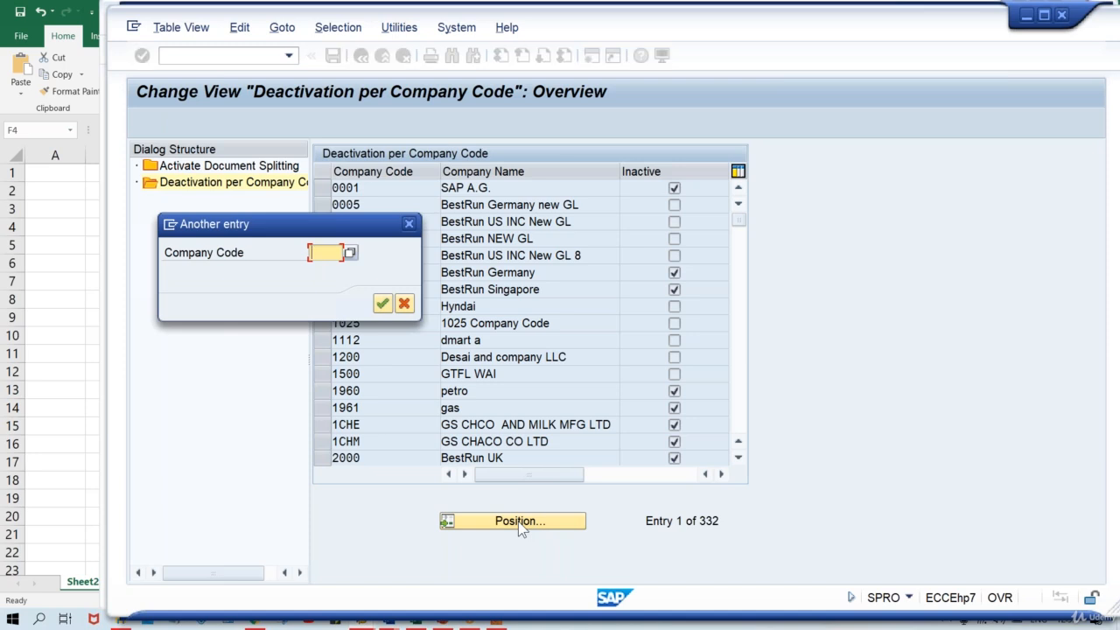
{"action": "type", "text": "TM00"}
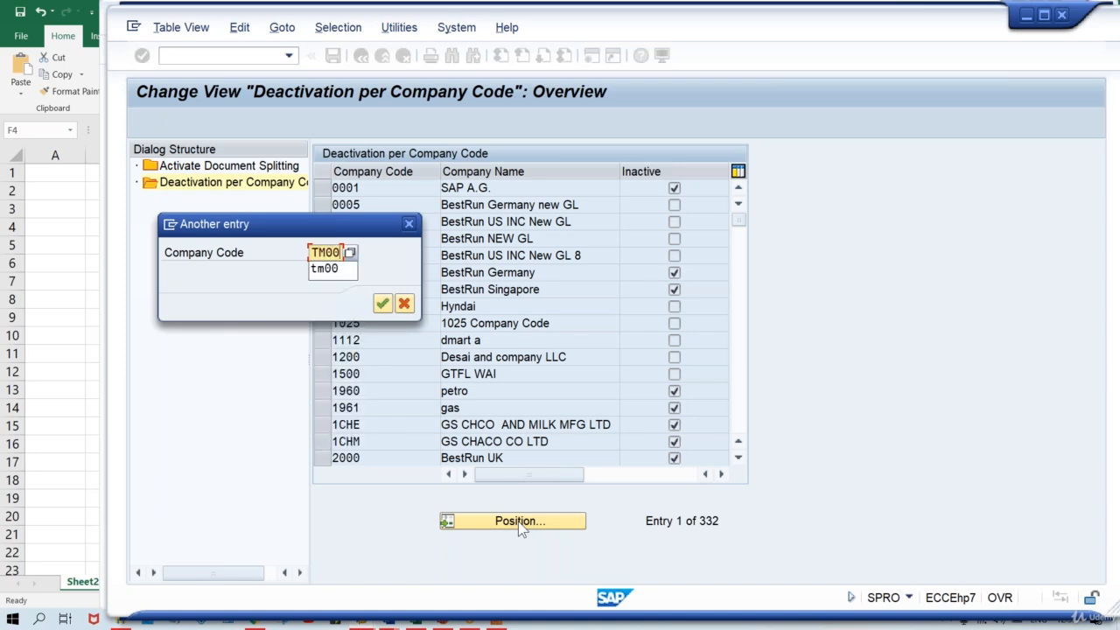
{"action": "key", "text": "Return"}
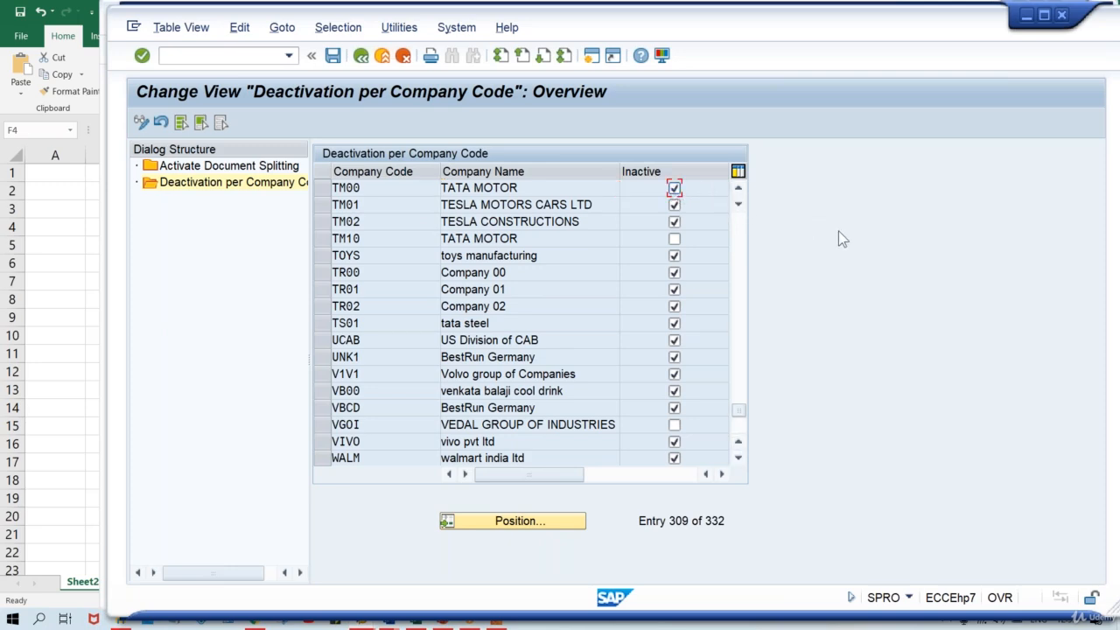
{"action": "key", "text": "ctrl+s"}
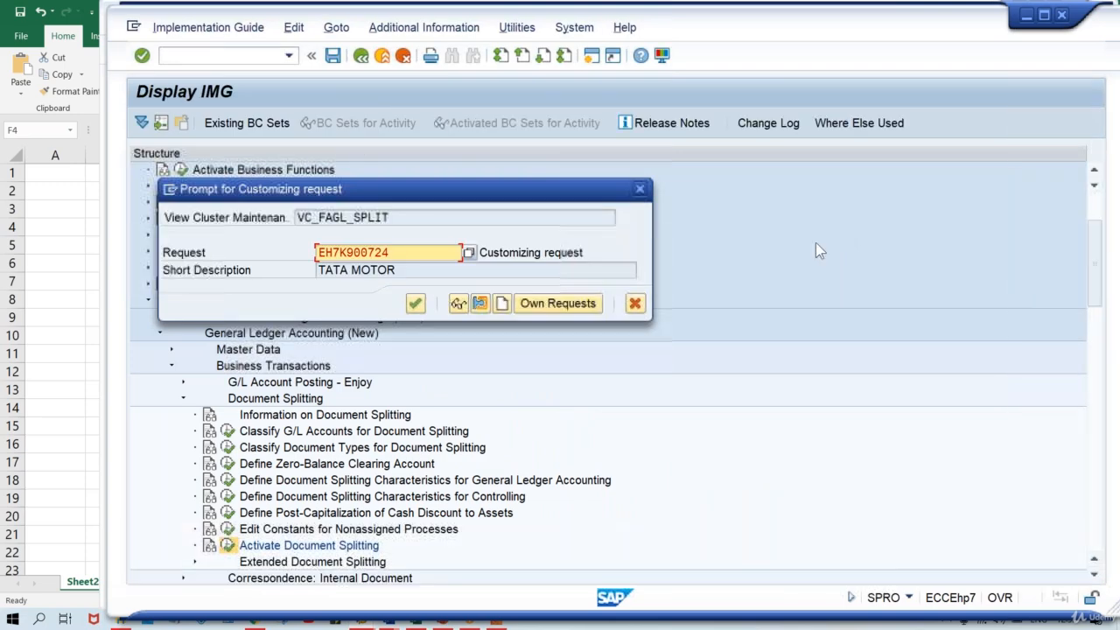
{"action": "left_click", "coordinate": [416, 303]}
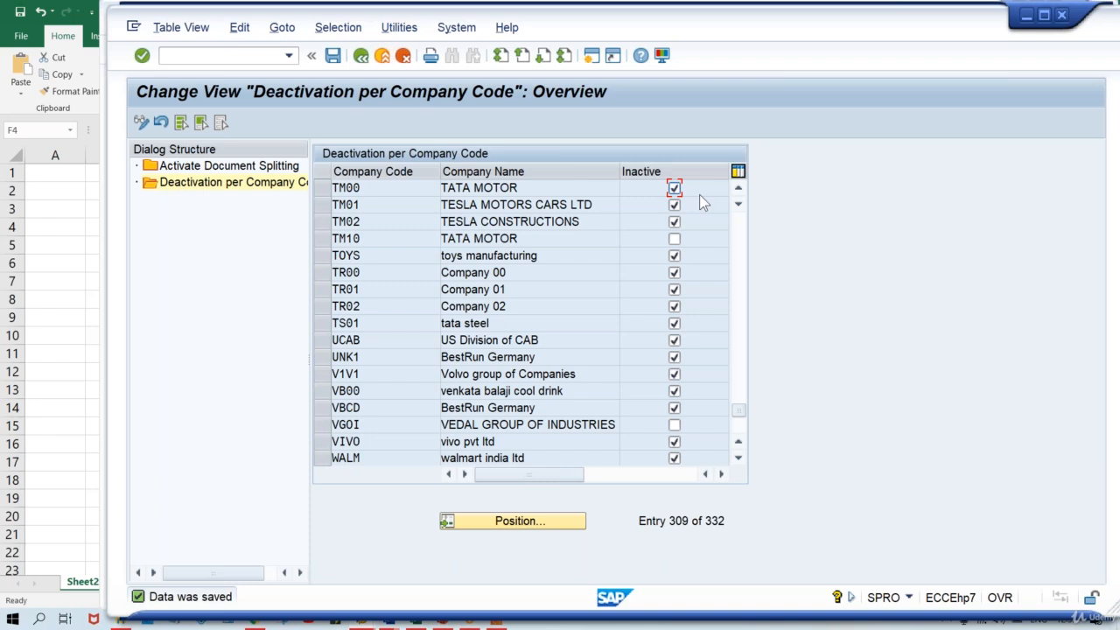
Review the general Activate Document Splitting settings and compare them with the error on the F-02 document.
{"action": "double_click", "coordinate": [199, 166]}
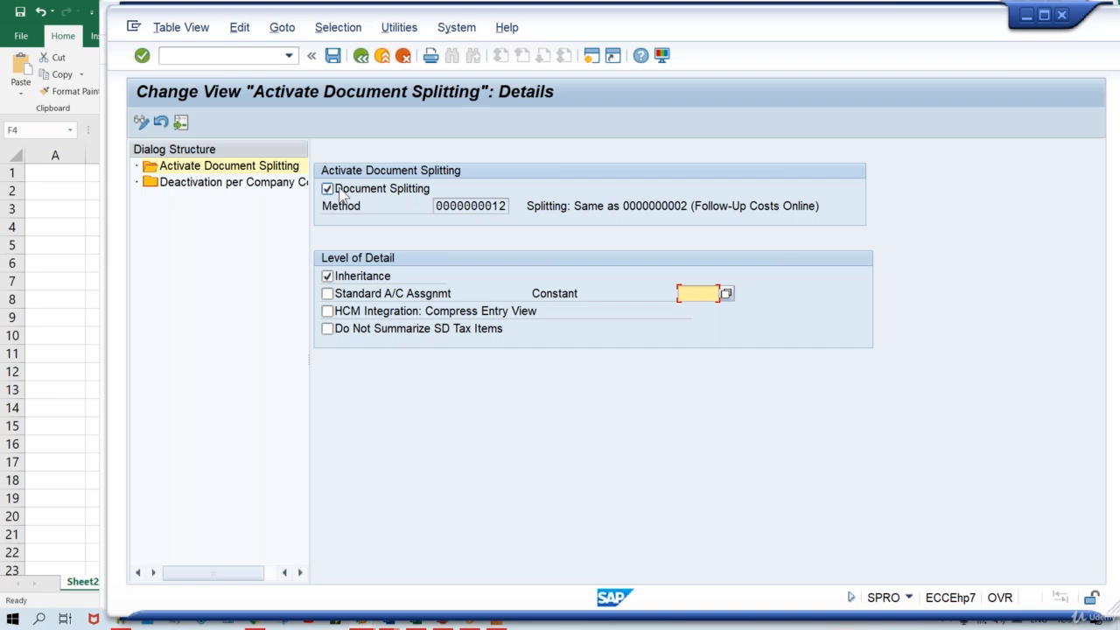
{"action": "key", "text": "alt+Tab"}
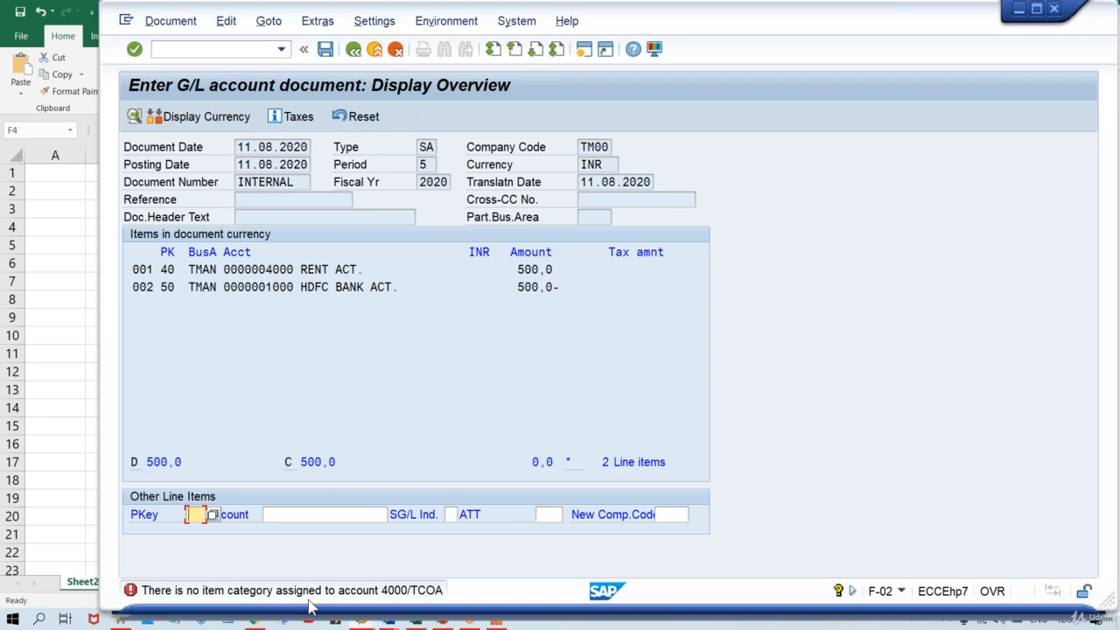
{"action": "key", "text": "alt+Tab"}
Reset the simulated rent document in F-02 and try to post it again.
{"action": "key", "text": "Return"}
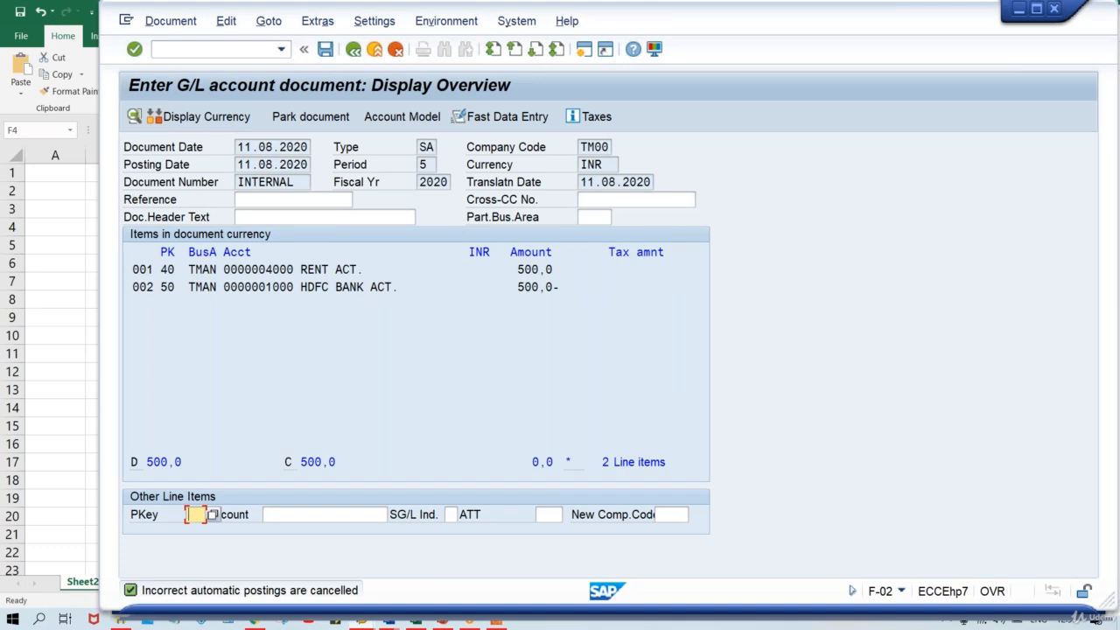
{"action": "key", "text": "Return"}
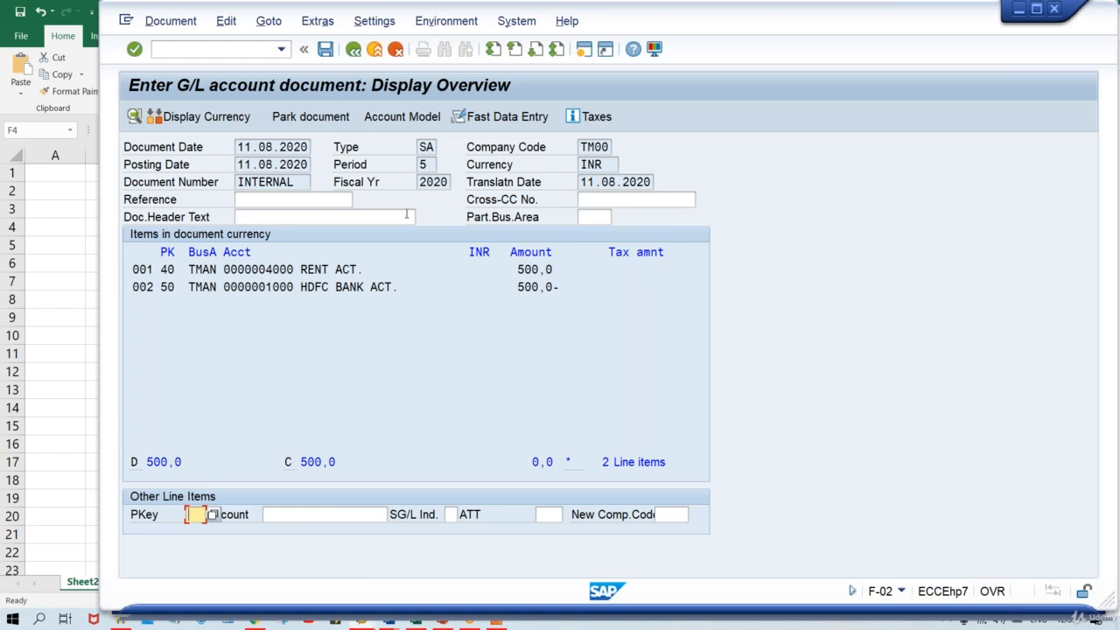
{"action": "key", "text": "Return"}
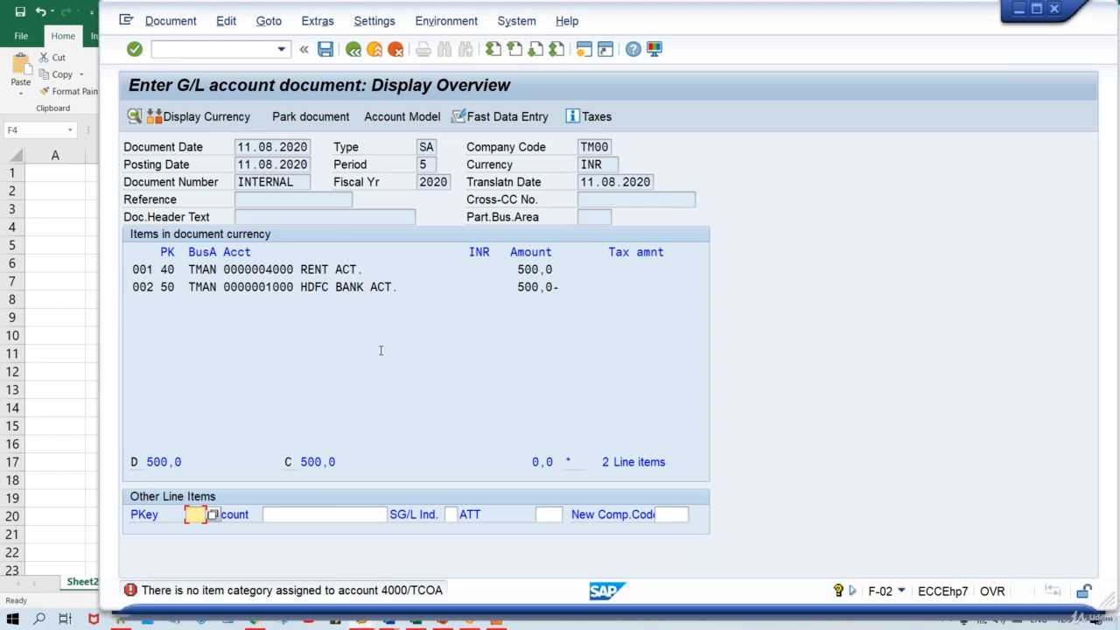
Restart transaction F-02 with /NF-02 and enter 11.08.2020 as the document date.
{"action": "left_click", "coordinate": [182, 48]}
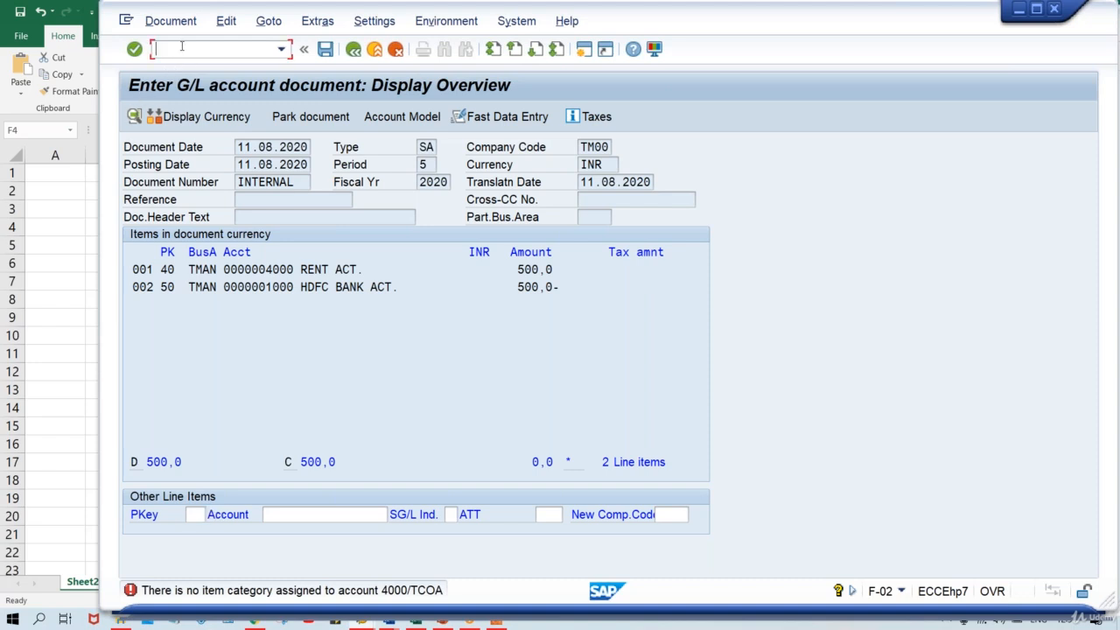
{"action": "type", "text": "/NF-02"}
{"action": "key", "text": "Return"}
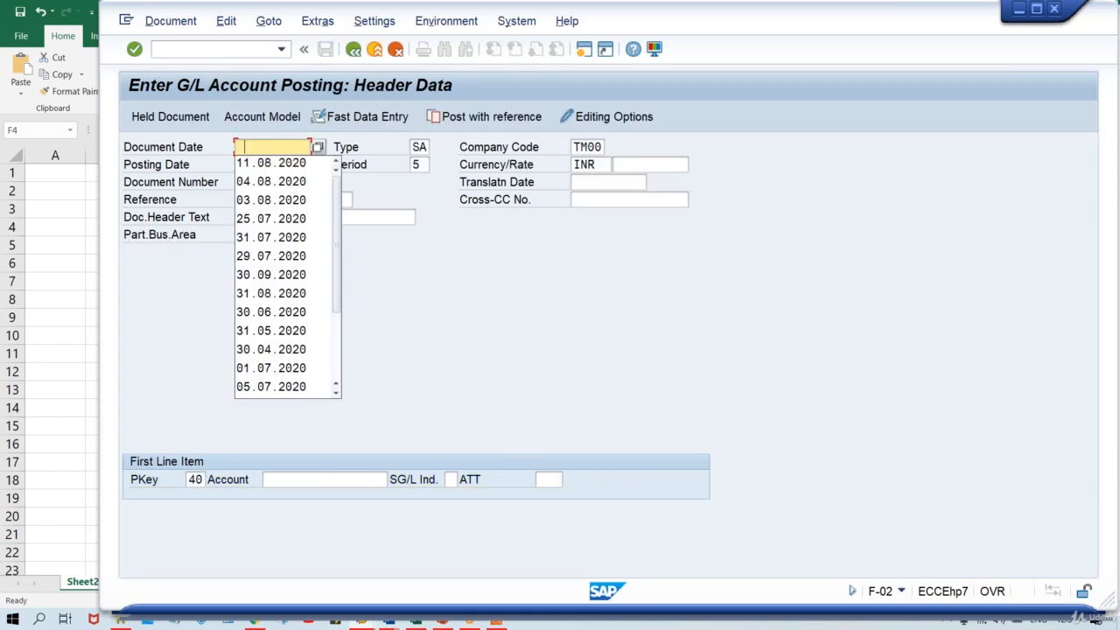
{"action": "key", "text": "Down"}
{"action": "key", "text": "Return"}
{"action": "key", "text": "Return"}
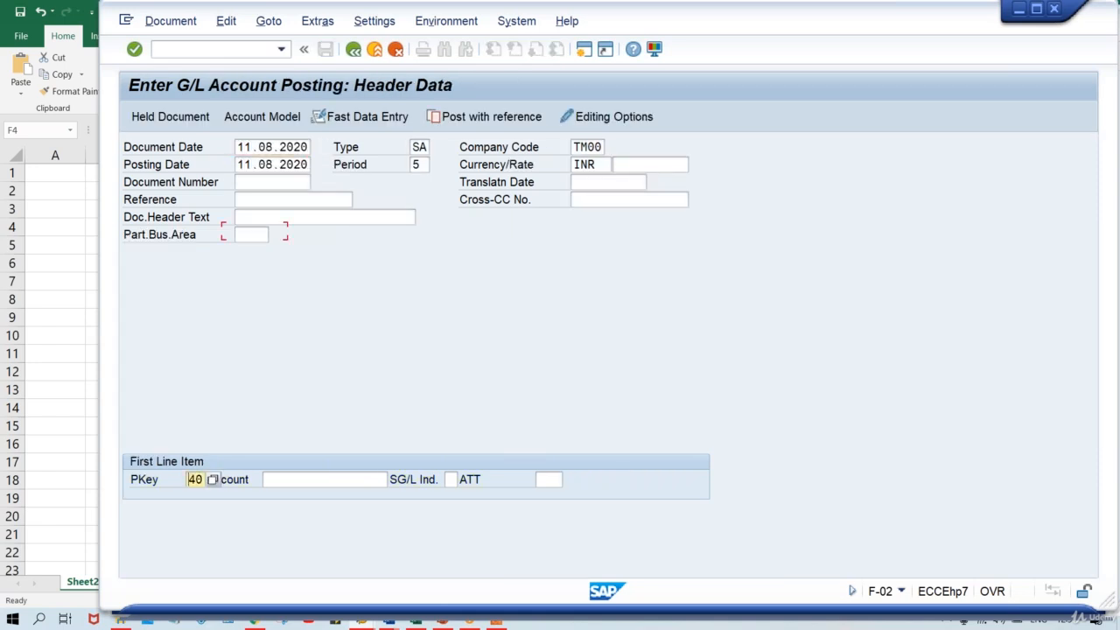
Enter account 4000 for the first line item with posting key 40 and open its item details.
{"action": "key", "text": "Tab"}
{"action": "key", "text": "Down"}
{"action": "key", "text": "Down"}
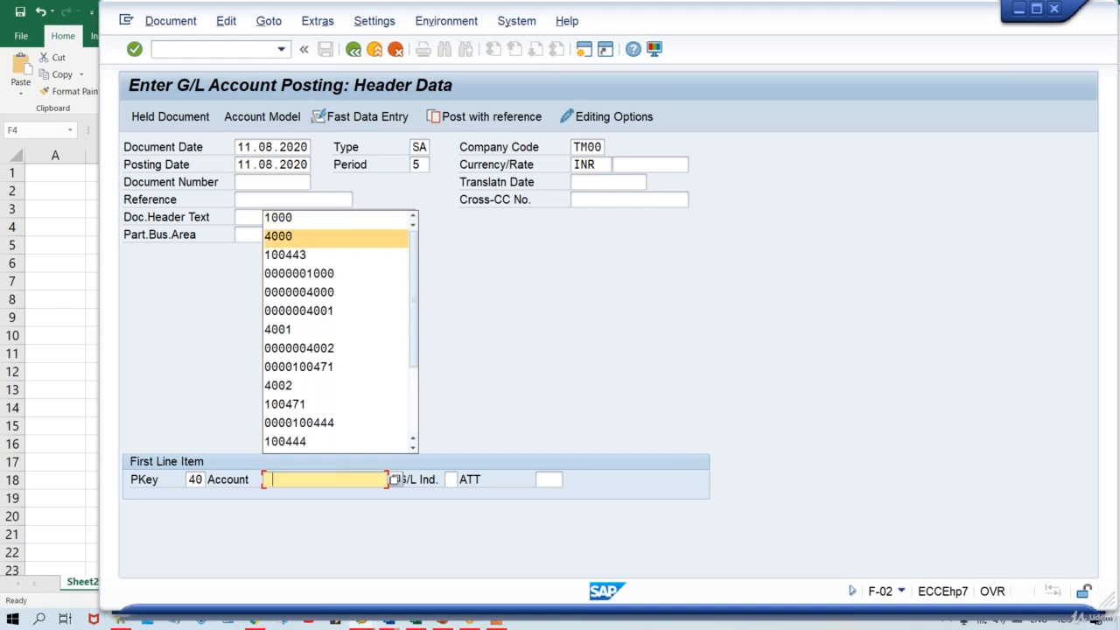
{"action": "key", "text": "Return"}
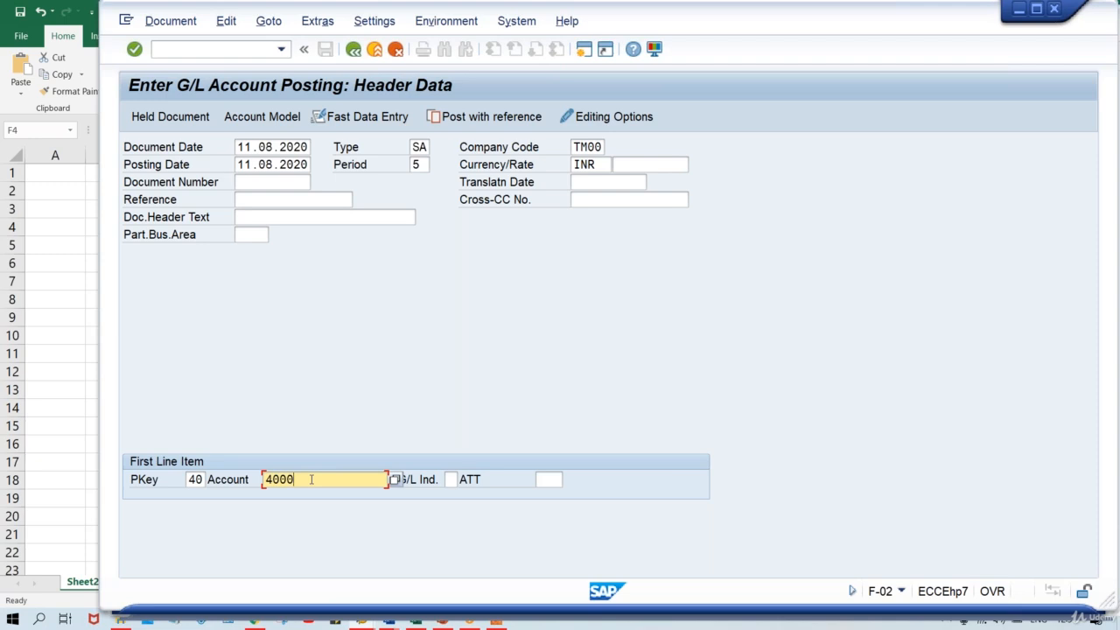
{"action": "key", "text": "Return"}
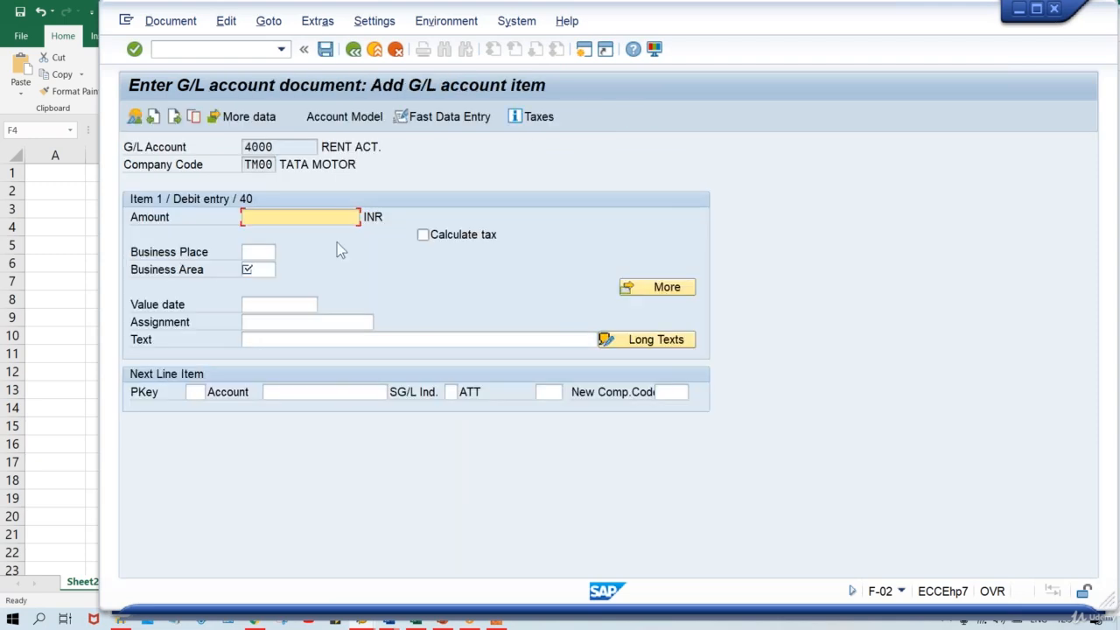
Fill in the rent debit item with amount 500, business area TMAN and text Rent for corp. office.
{"action": "type", "text": "500"}
{"action": "key", "text": "Tab"}
{"action": "key", "text": "Tab"}
{"action": "key", "text": "Tab"}
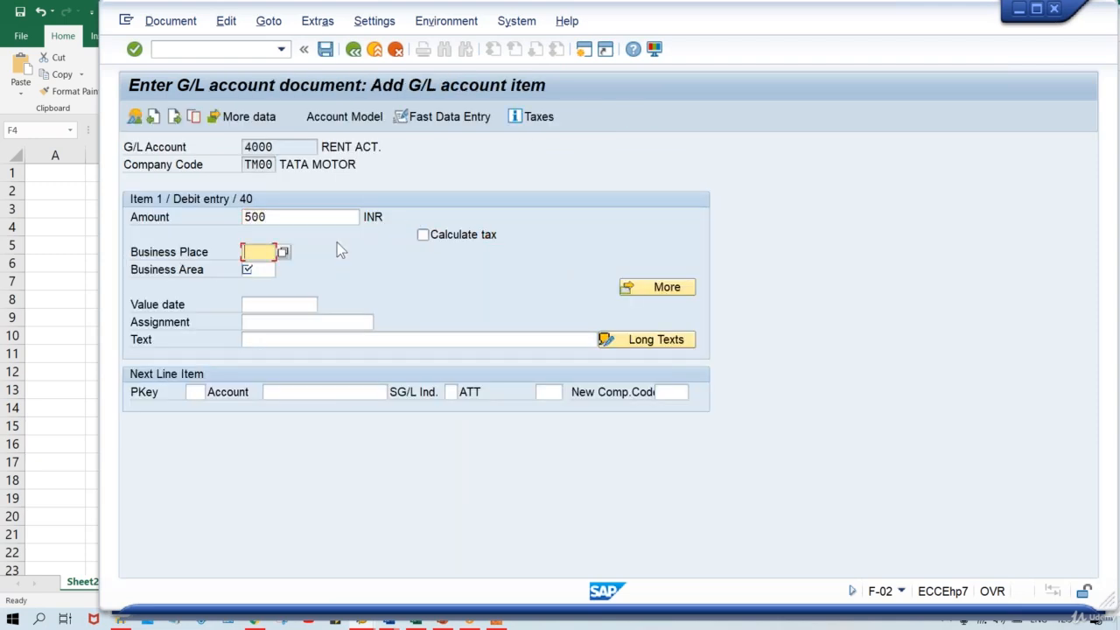
{"action": "key", "text": "Tab"}
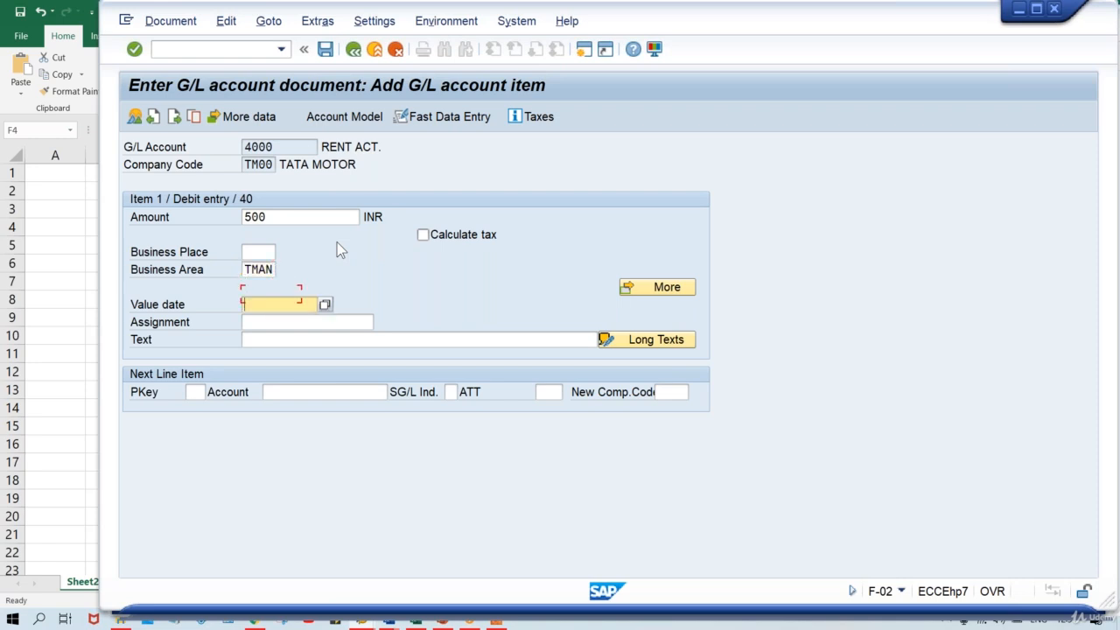
{"action": "key", "text": "Tab"}
{"action": "key", "text": "Tab"}
{"action": "key", "text": "Down"}
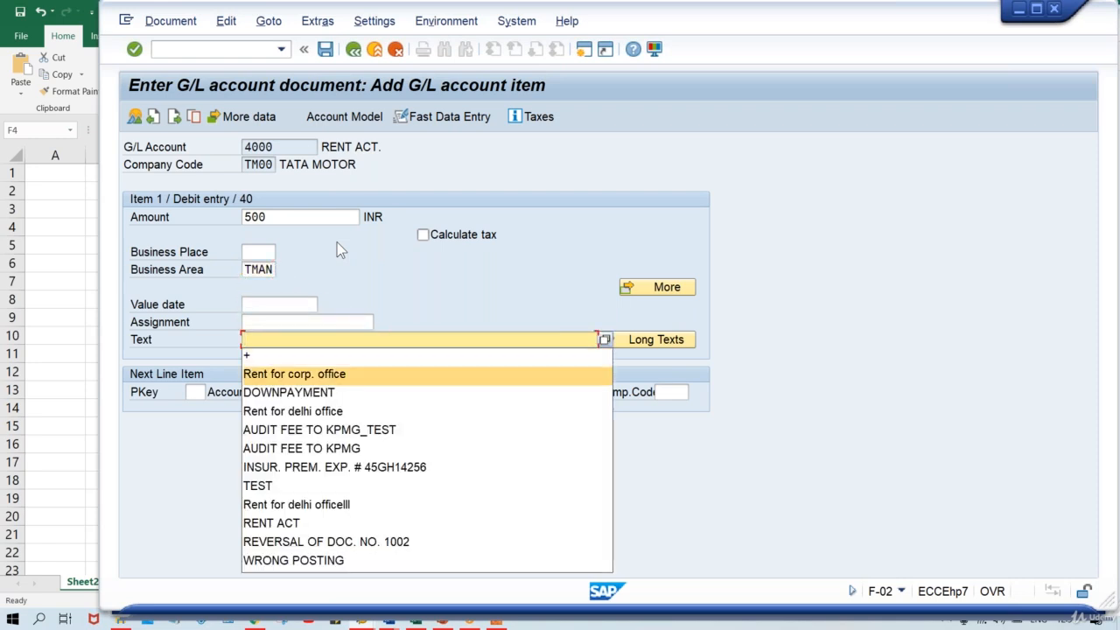
{"action": "key", "text": "Return"}
{"action": "key", "text": "Tab"}
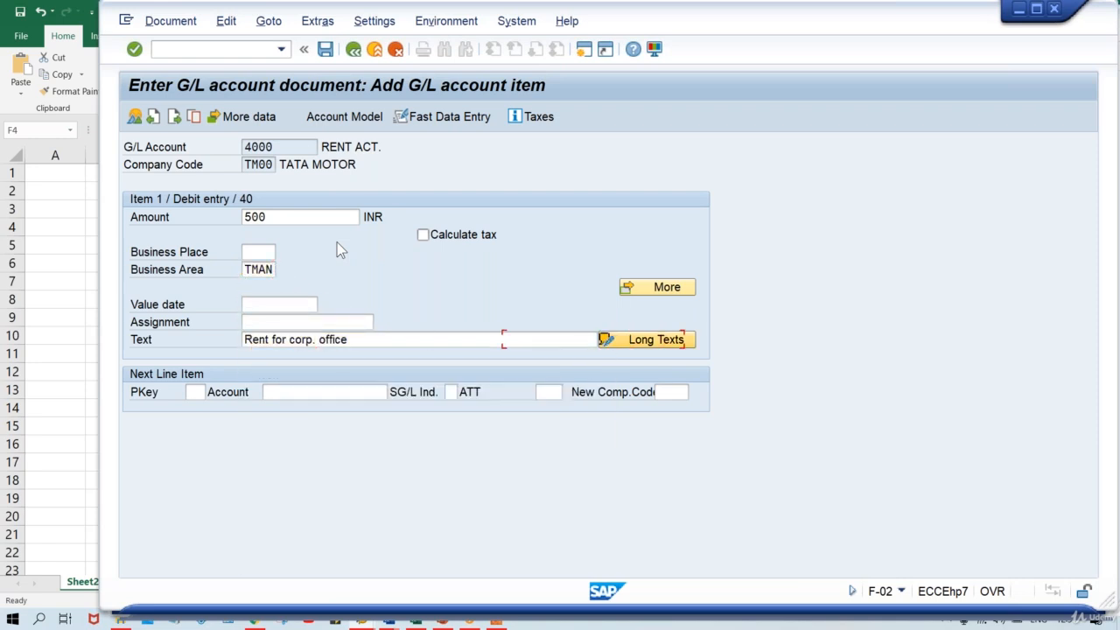
Add the next line item with posting key 50 and account 1000.
{"action": "type", "text": "50"}
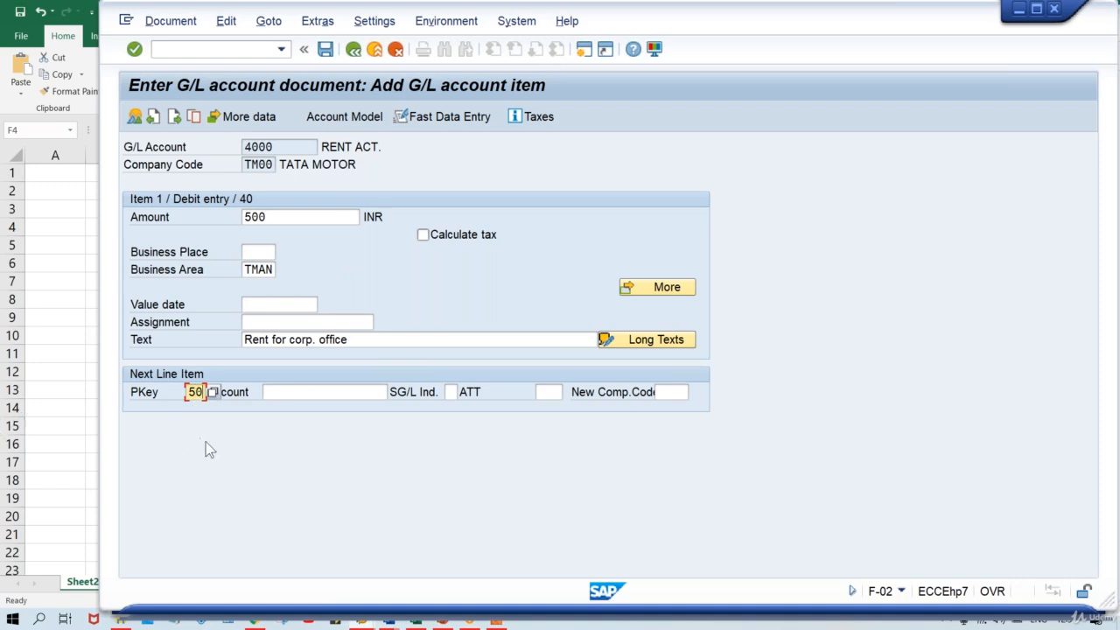
{"action": "key", "text": "Tab"}
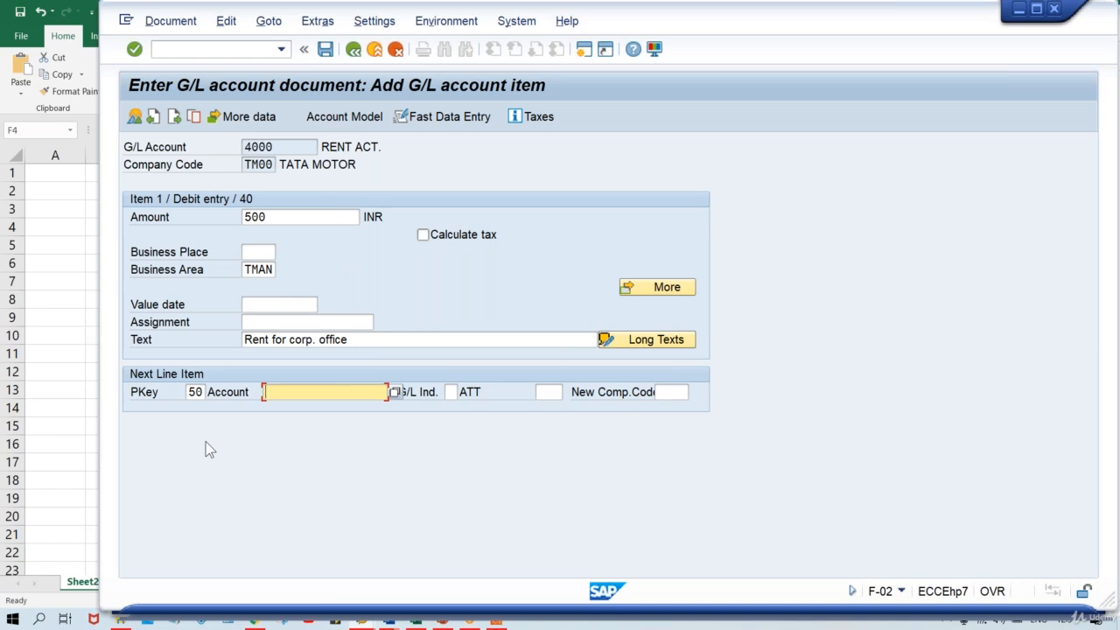
{"action": "type", "text": "1000"}
{"action": "key", "text": "Return"}
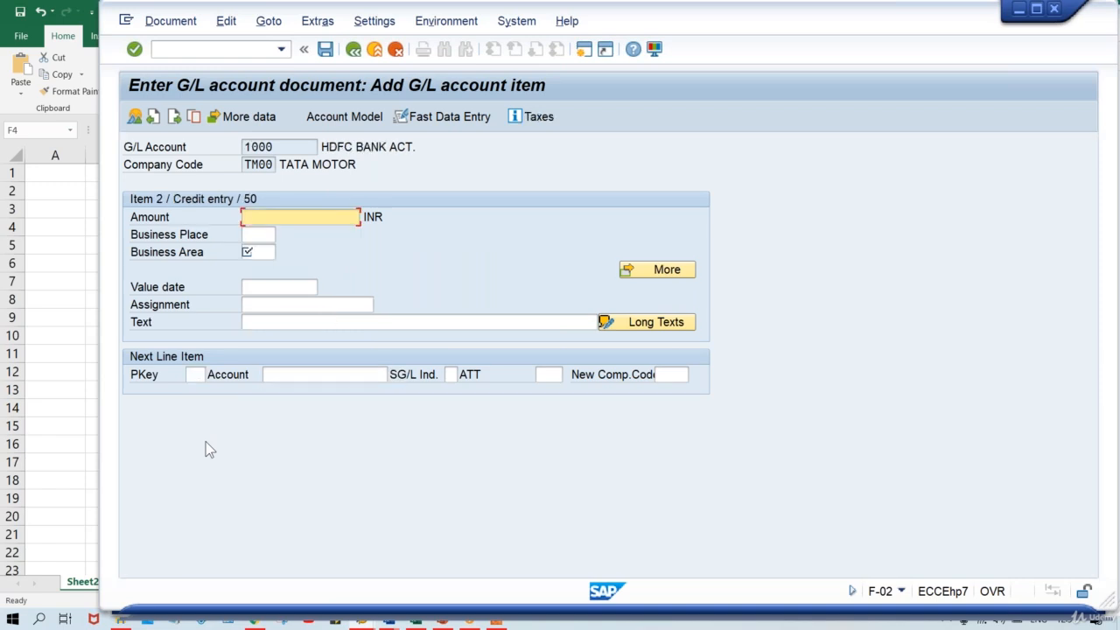
Fill in the HDFC bank credit item with amount * and business area TMAN.
{"action": "type", "text": "*"}
{"action": "key", "text": "Tab"}
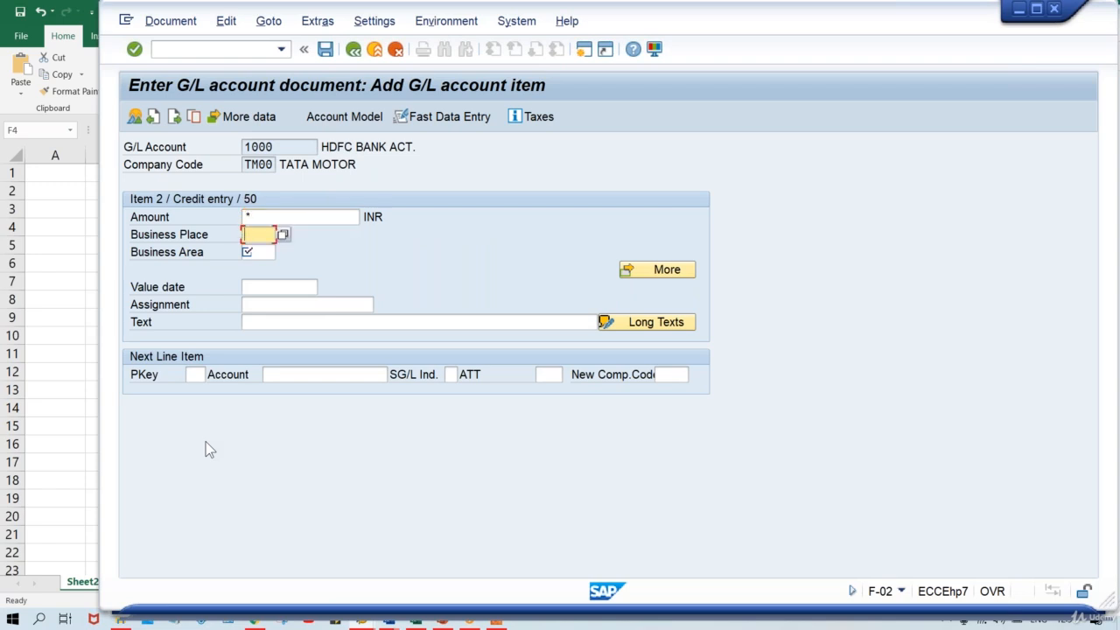
{"action": "key", "text": "Tab"}
{"action": "type", "text": "TMAN"}
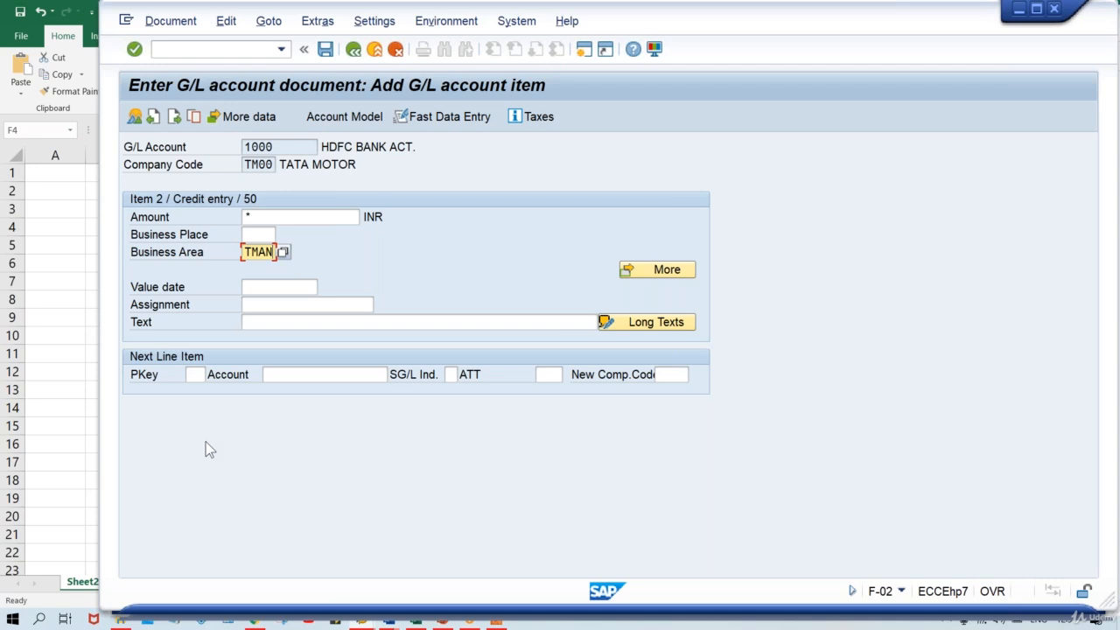
Enter the previously used description Rent for corp. office as the credit item's text.
{"action": "key", "text": "Tab"}
{"action": "key", "text": "Tab"}
{"action": "key", "text": "Tab"}
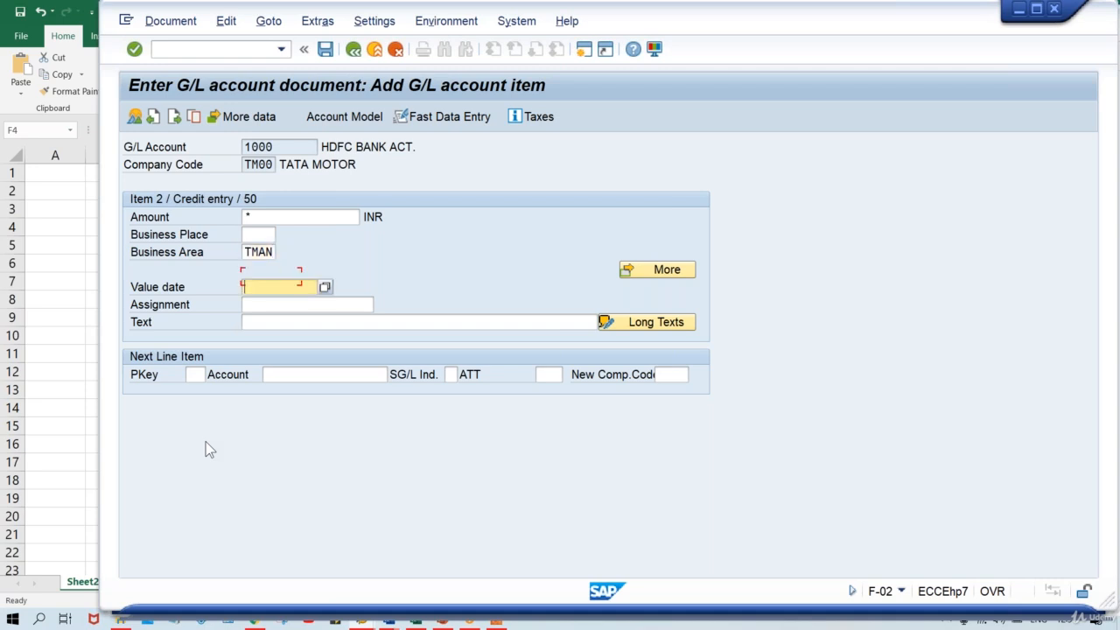
{"action": "key", "text": "Down"}
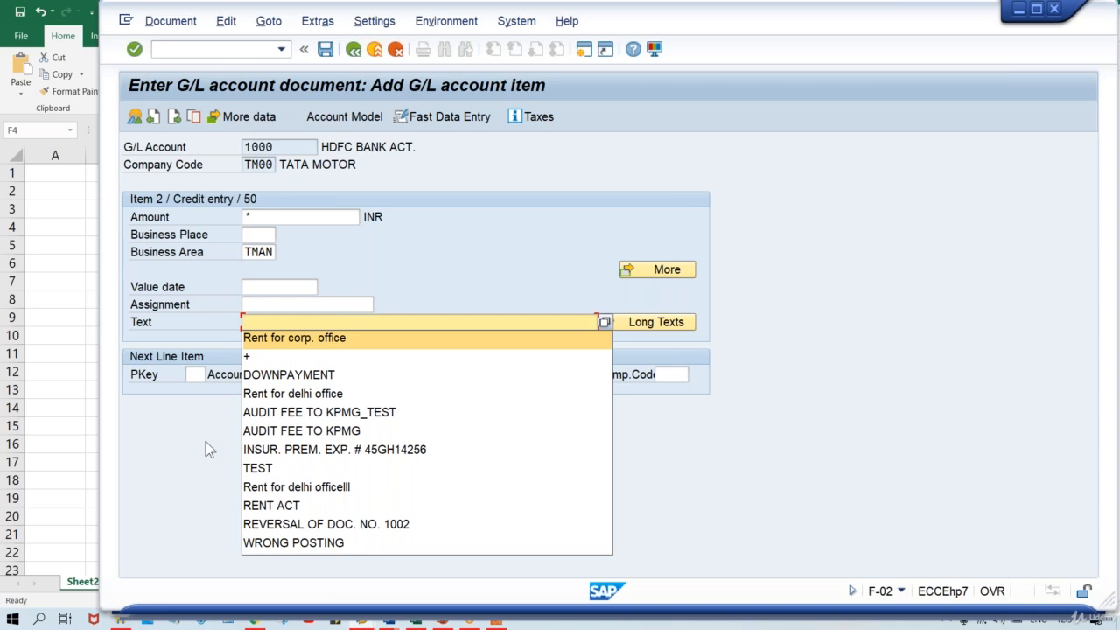
{"action": "key", "text": "Return"}
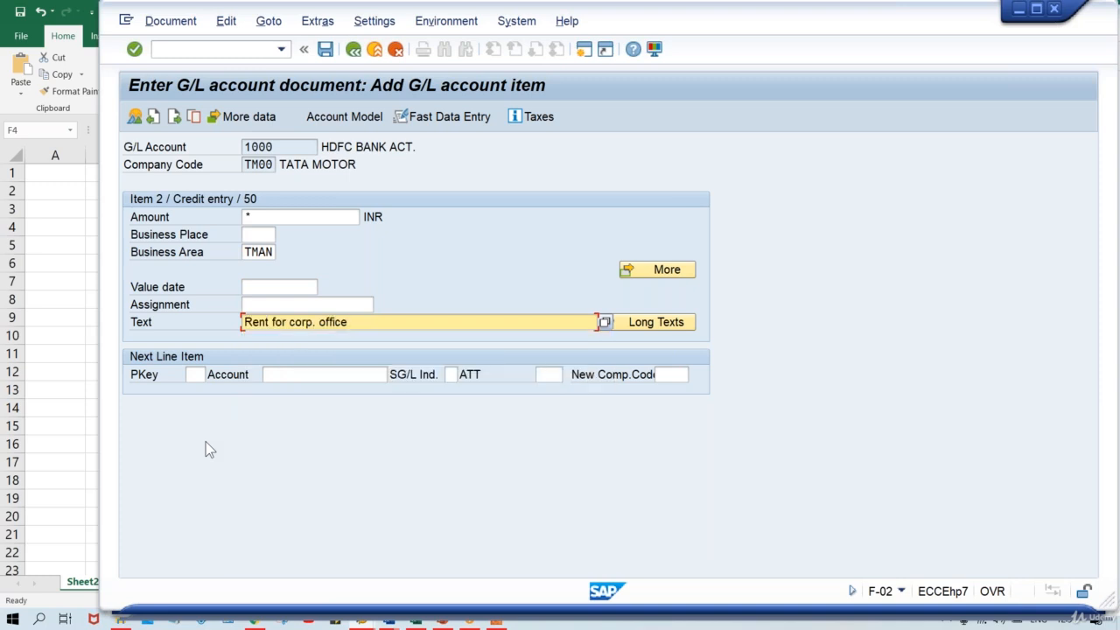
{"action": "key", "text": "Tab"}
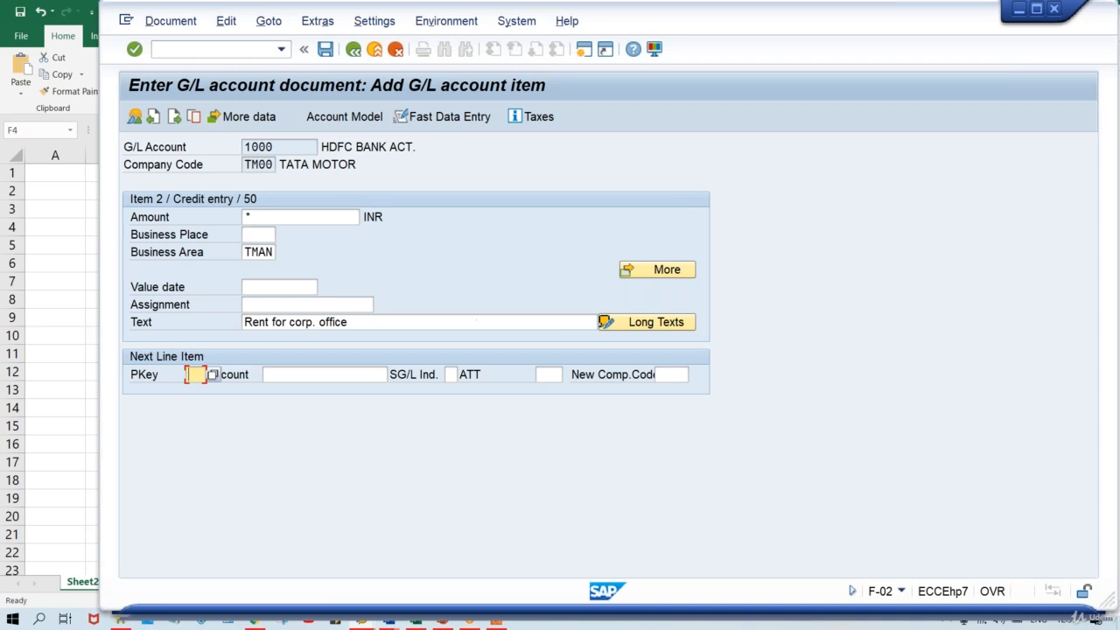
Replace the credit item's text with + to copy the text of the preceding line item.
{"action": "left_click", "coordinate": [331, 316]}
{"action": "left_click_drag", "start_coordinate": [331, 317], "coordinate": [163, 315]}
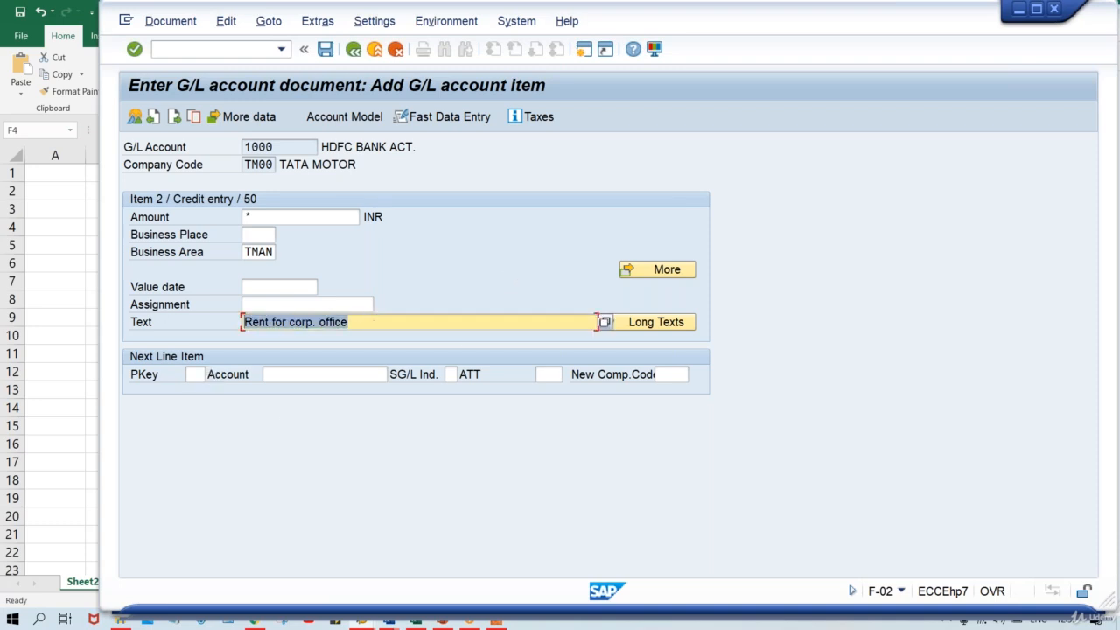
{"action": "type", "text": "+"}
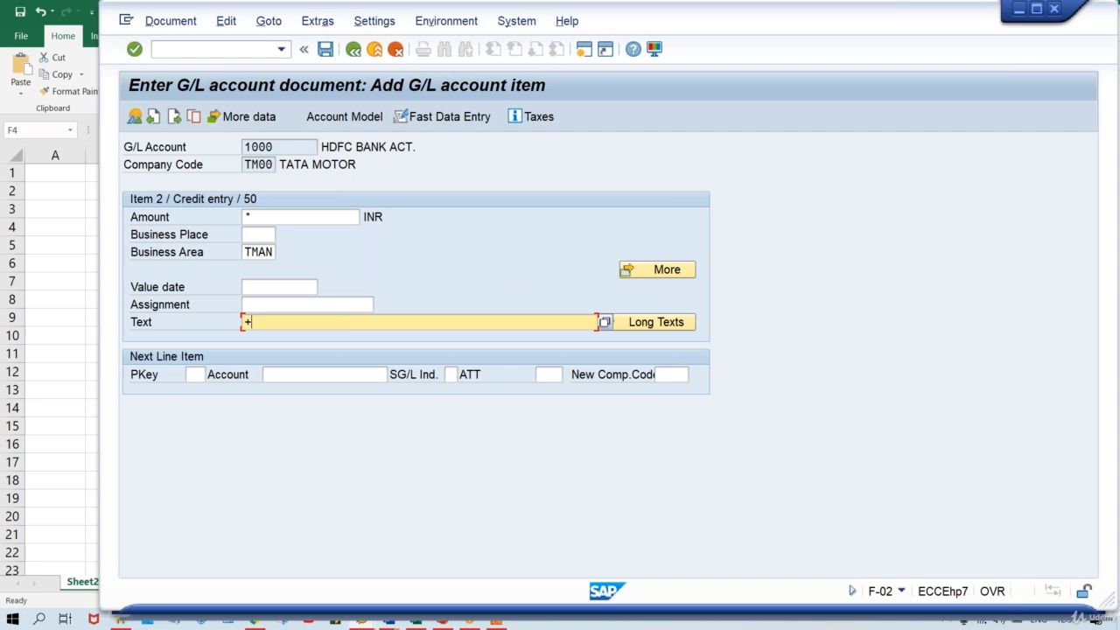
Simulate the document to display its line item overview and post it.
{"action": "left_click", "coordinate": [168, 21]}
{"action": "left_click", "coordinate": [175, 106]}
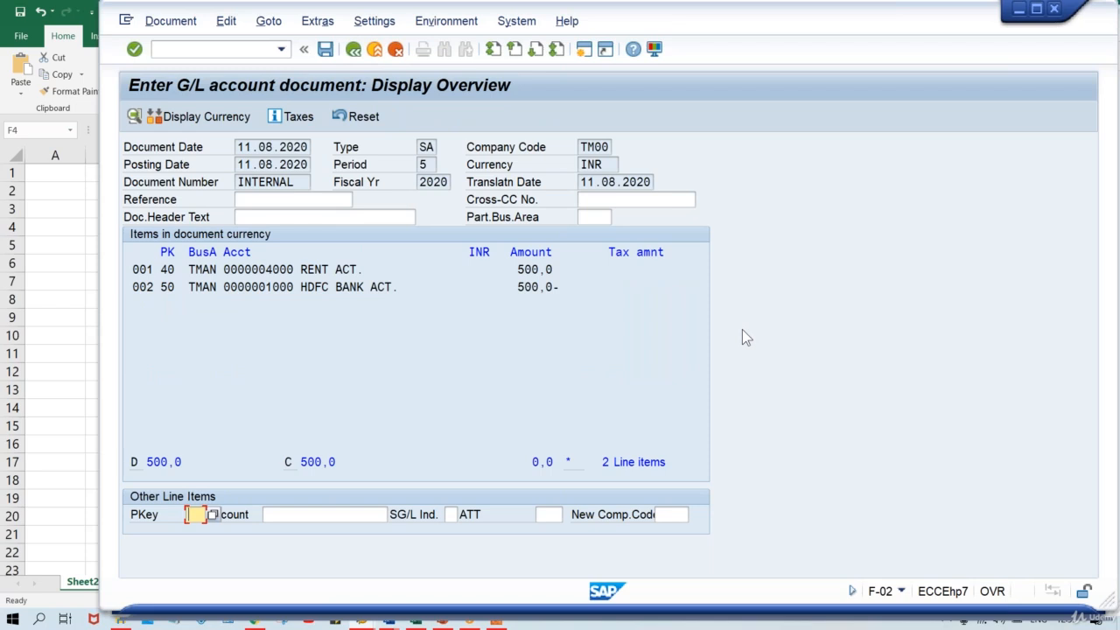
{"action": "key", "text": "ctrl+s"}
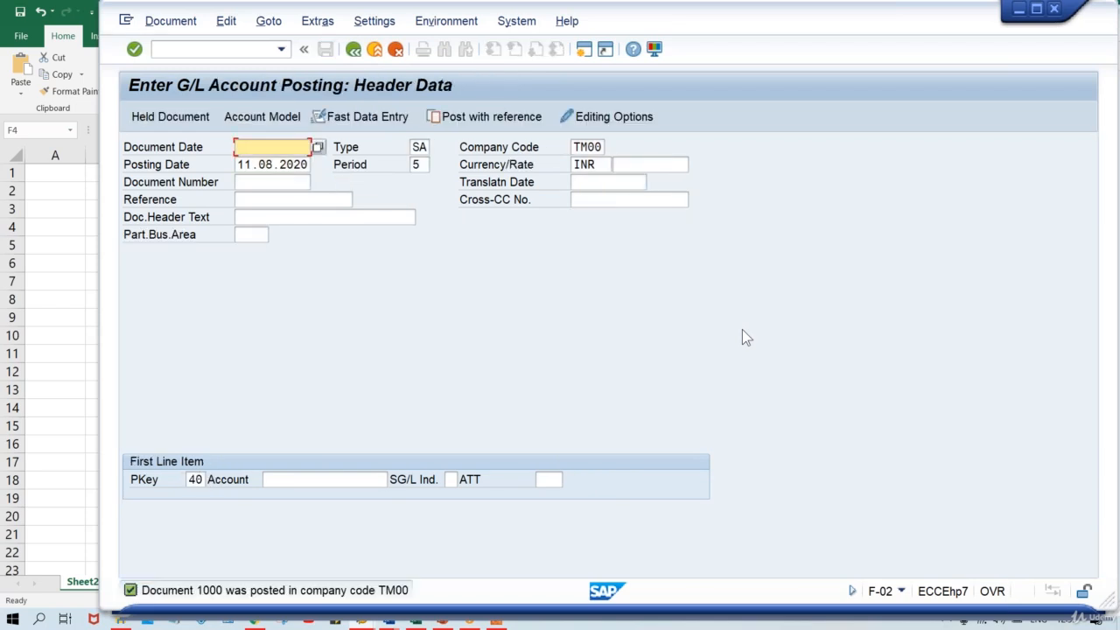